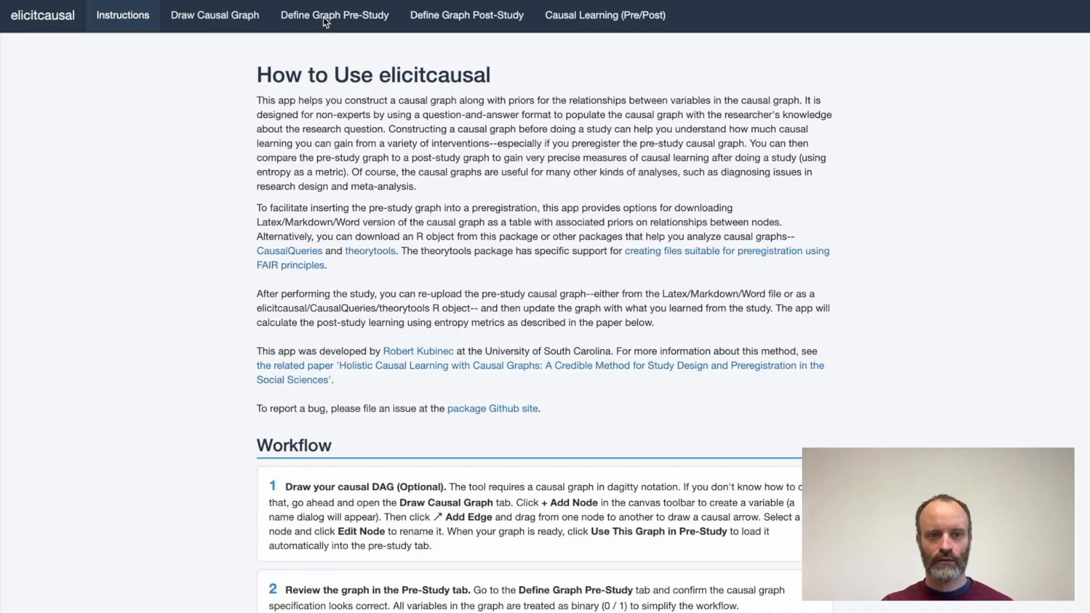
# Open the causal graph canvas for editing and add a node named Y near its middle.
pyautogui.click(230, 20)
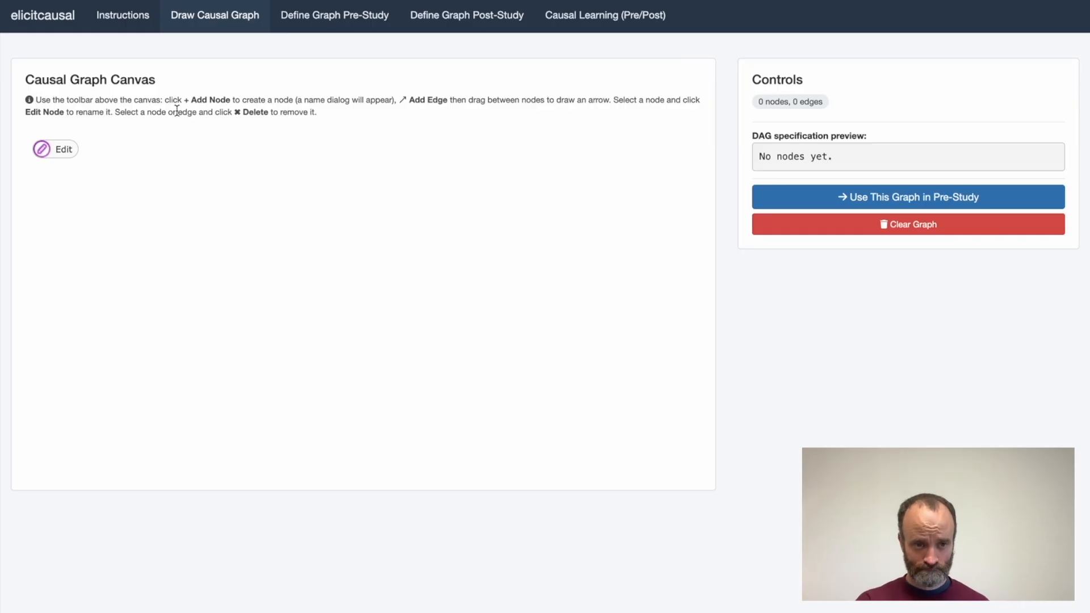
pyautogui.click(56, 153)
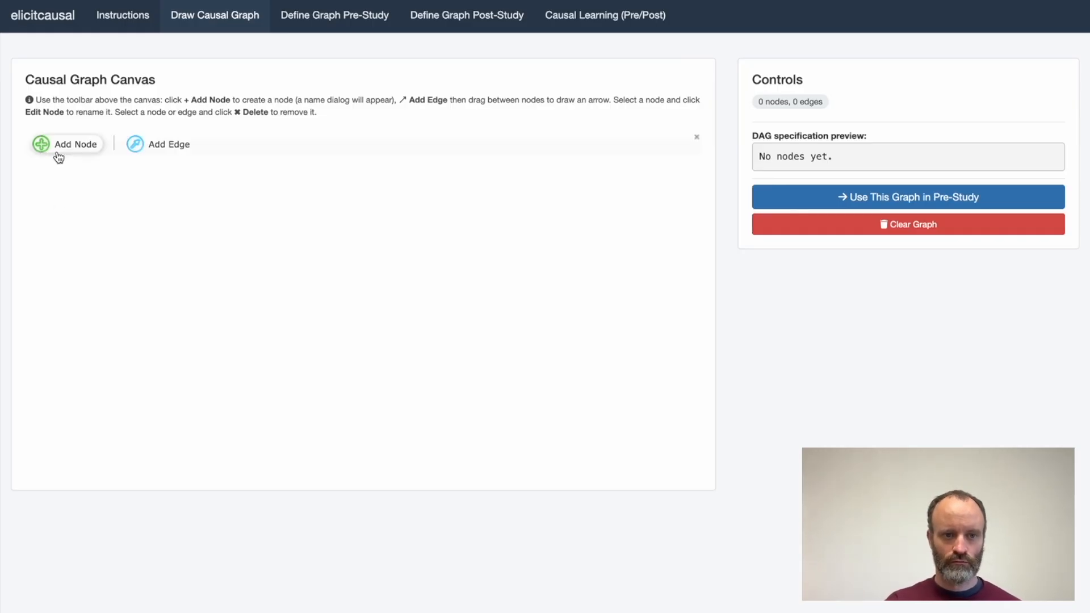
pyautogui.click(447, 287)
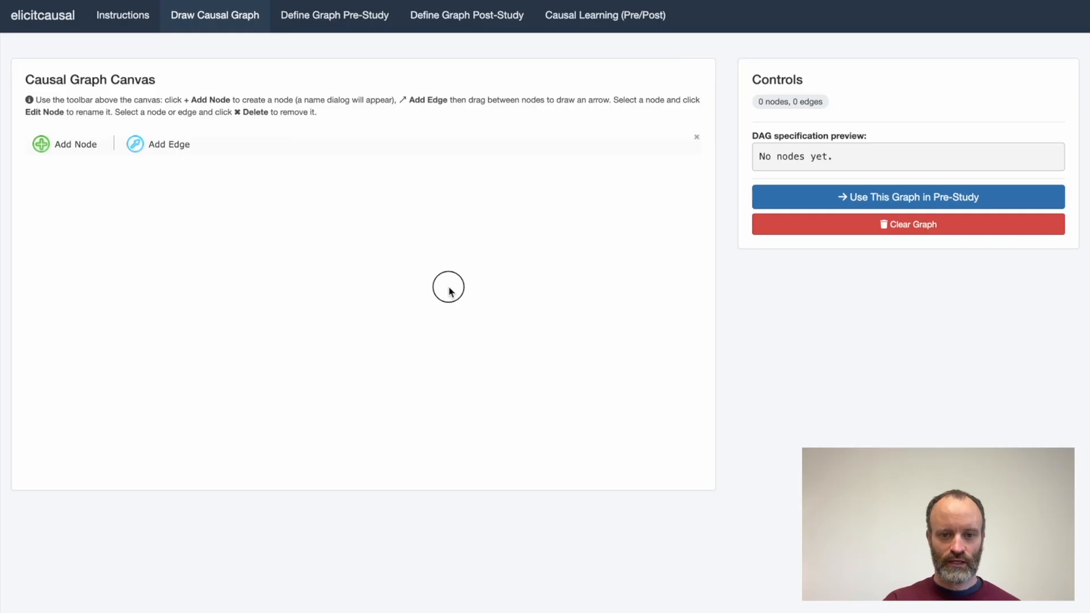
pyautogui.click(447, 280)
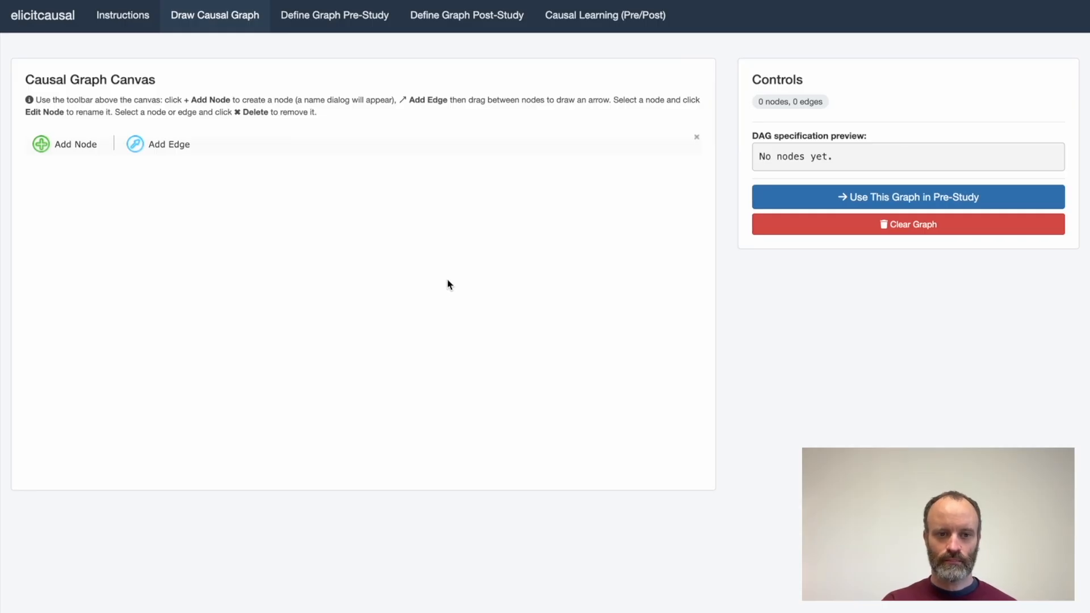
pyautogui.click(85, 149)
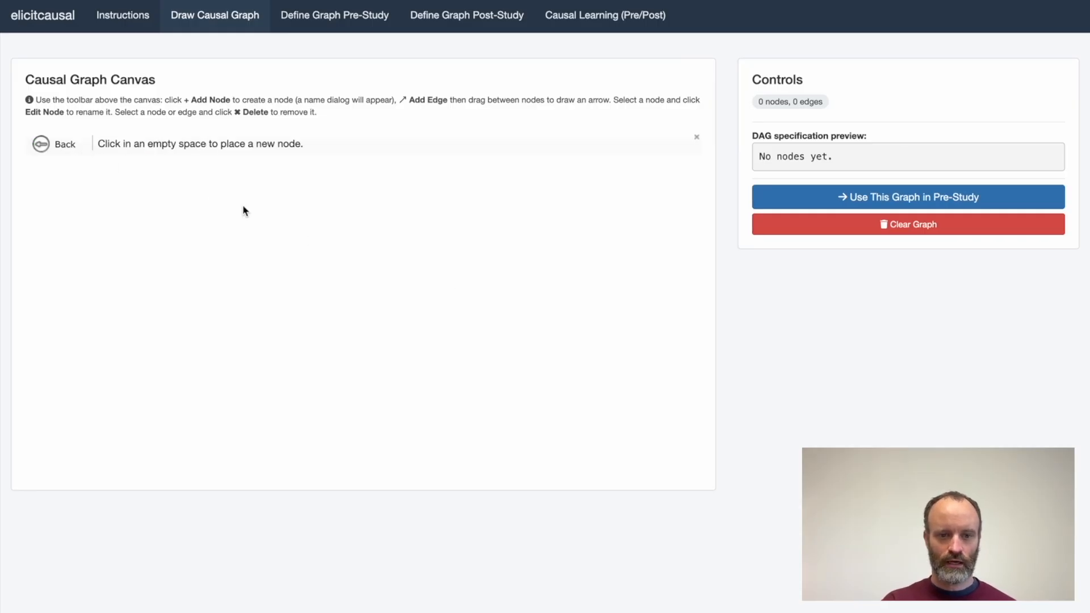
pyautogui.click(492, 292)
pyautogui.write('Y')
pyautogui.click(613, 364)
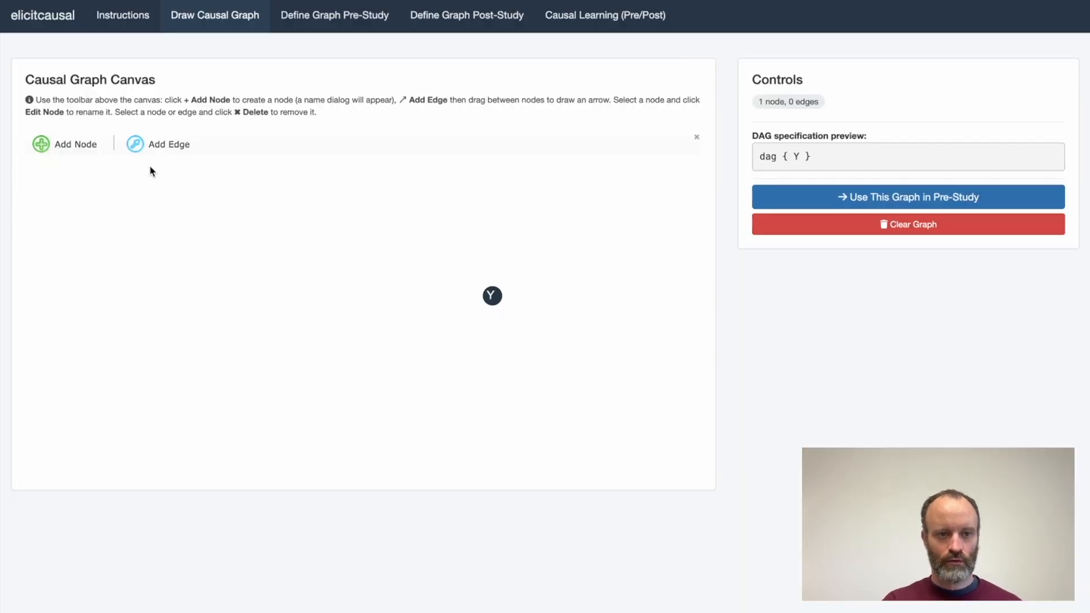
# Add a node named X to the left of Y and draw an edge from X to Y.
pyautogui.click(79, 146)
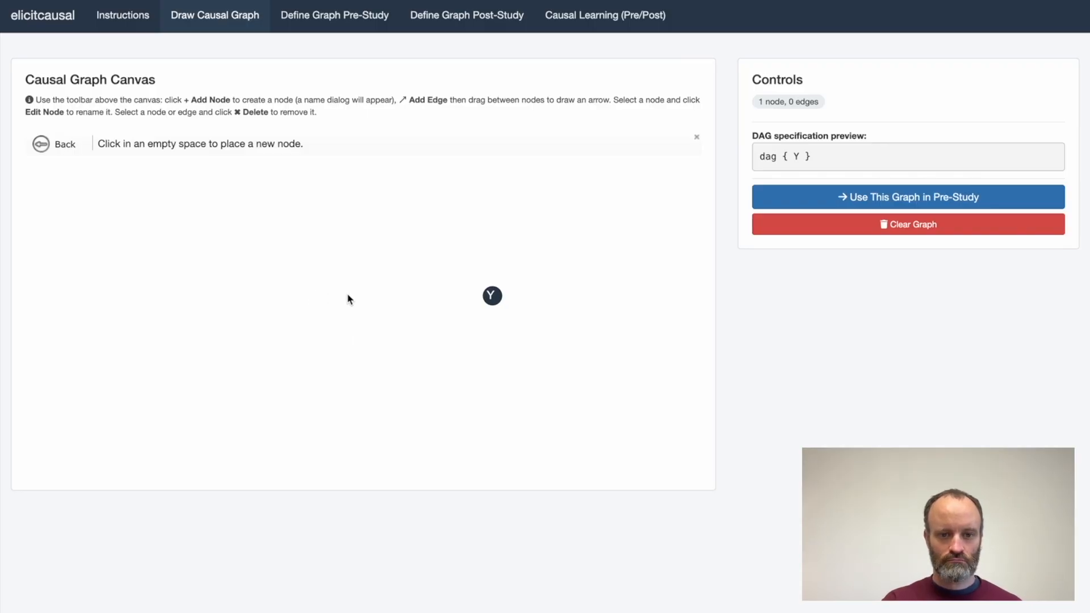
pyautogui.click(384, 304)
pyautogui.write('X')
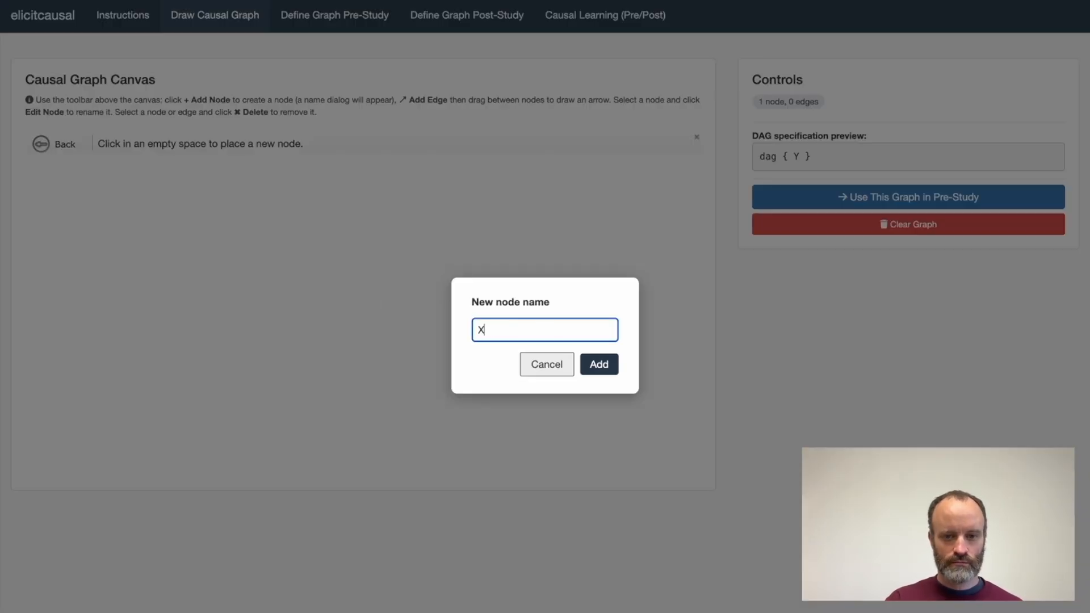
pyautogui.click(591, 377)
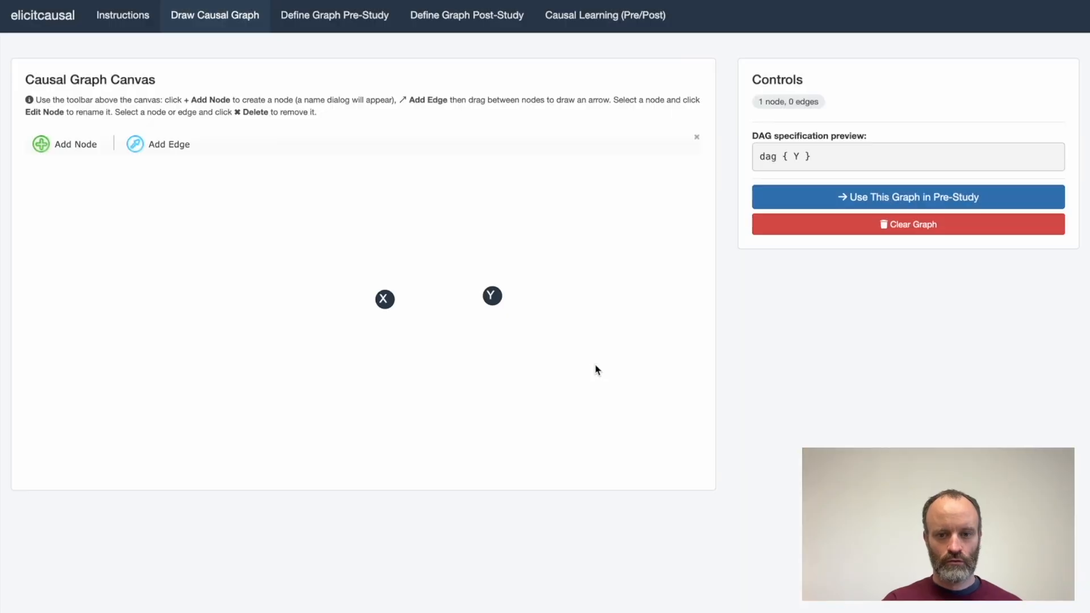
pyautogui.click(180, 148)
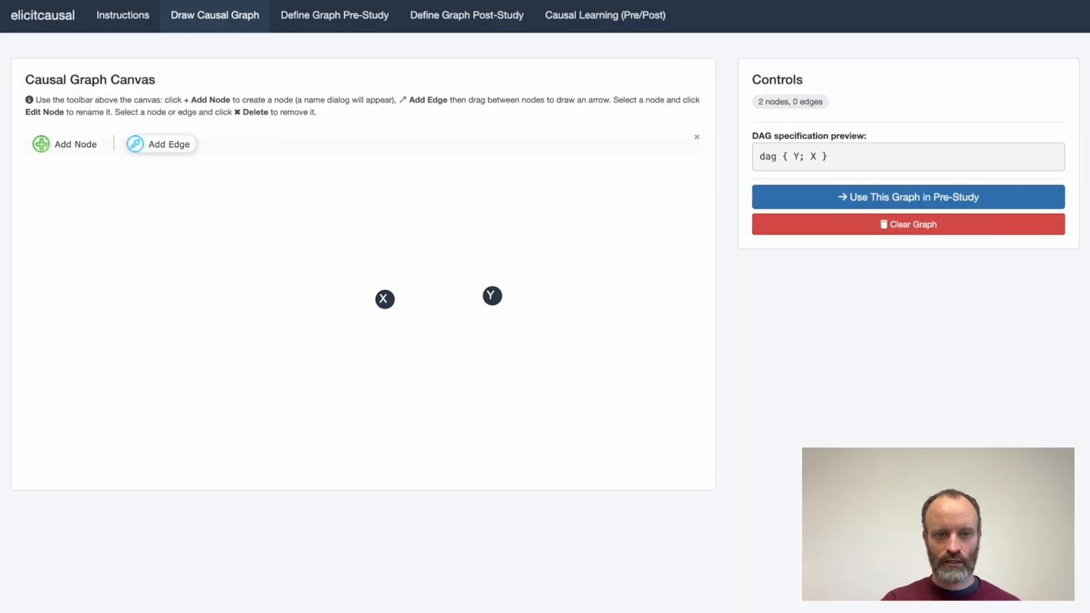
pyautogui.click(180, 148)
pyautogui.moveTo(391, 305); pyautogui.dragTo(492, 296)
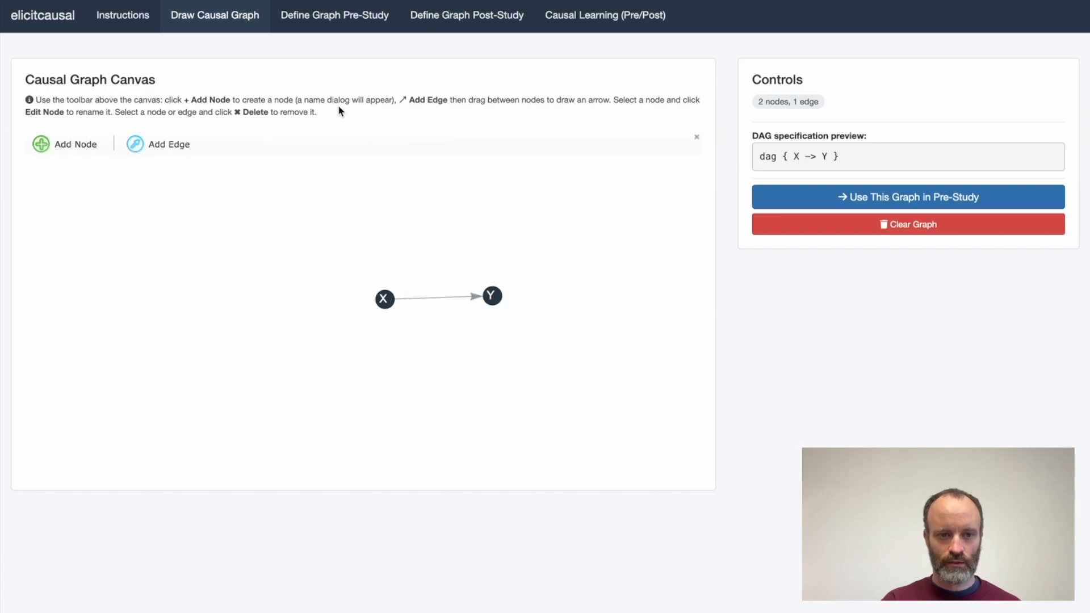
# Add a node named Z above Y and draw an edge from Z to Y.
pyautogui.click(85, 144)
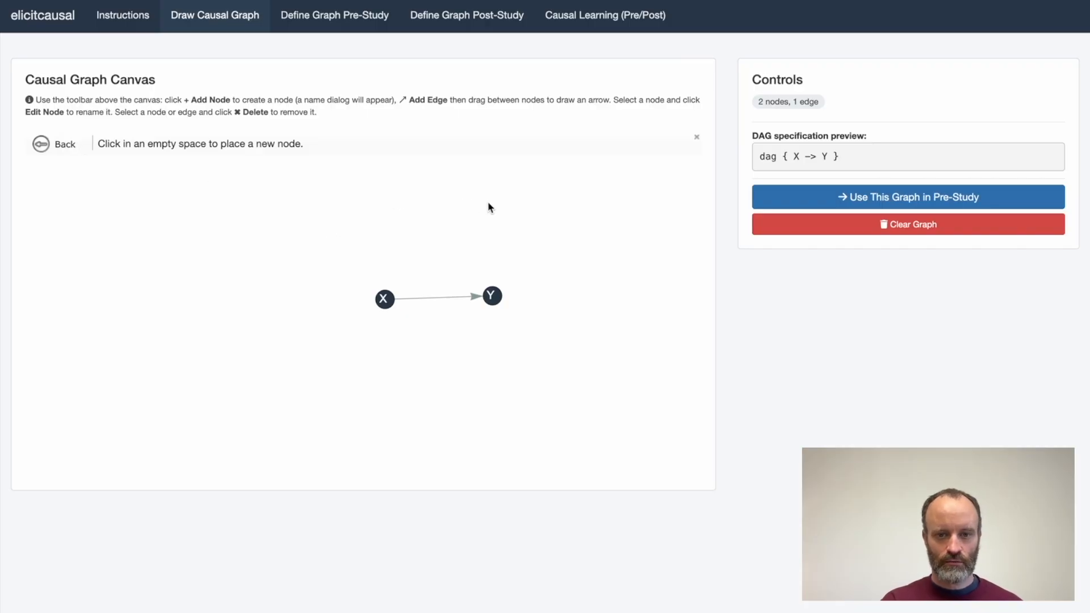
pyautogui.click(489, 208)
pyautogui.write('Z')
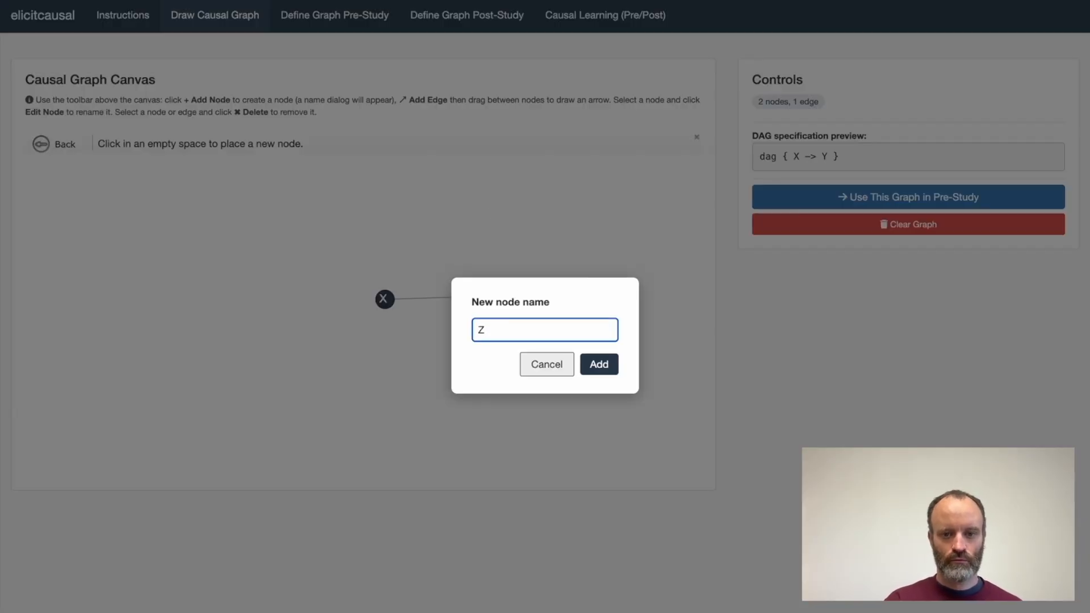
pyautogui.click(595, 374)
pyautogui.click(169, 145)
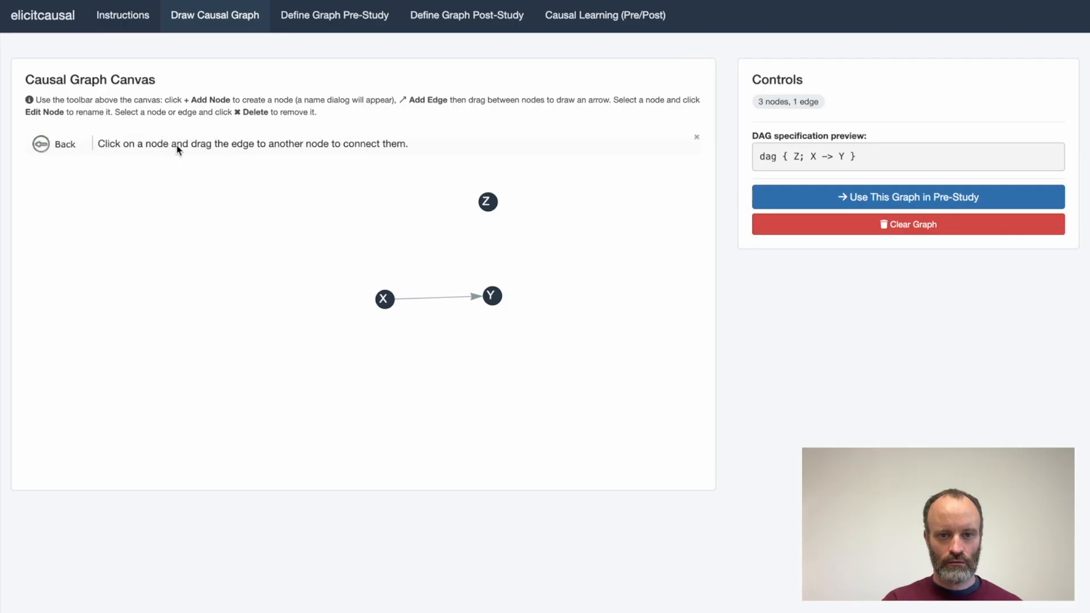
pyautogui.moveTo(488, 204); pyautogui.dragTo(491, 294)
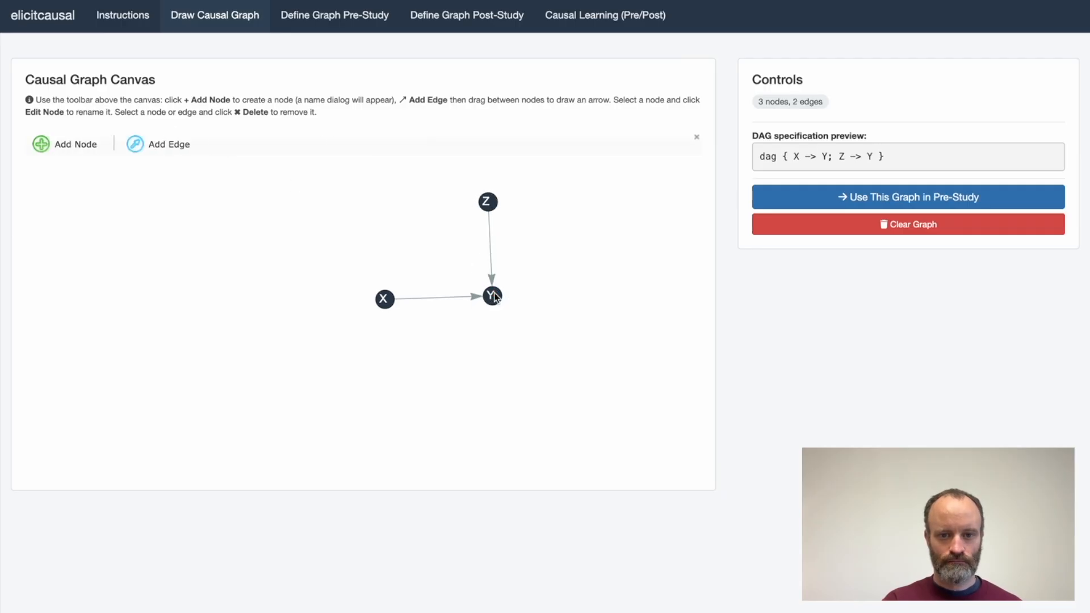
# Add a node named T to the left of X on the causal graph canvas.
pyautogui.click(85, 147)
pyautogui.click(261, 300)
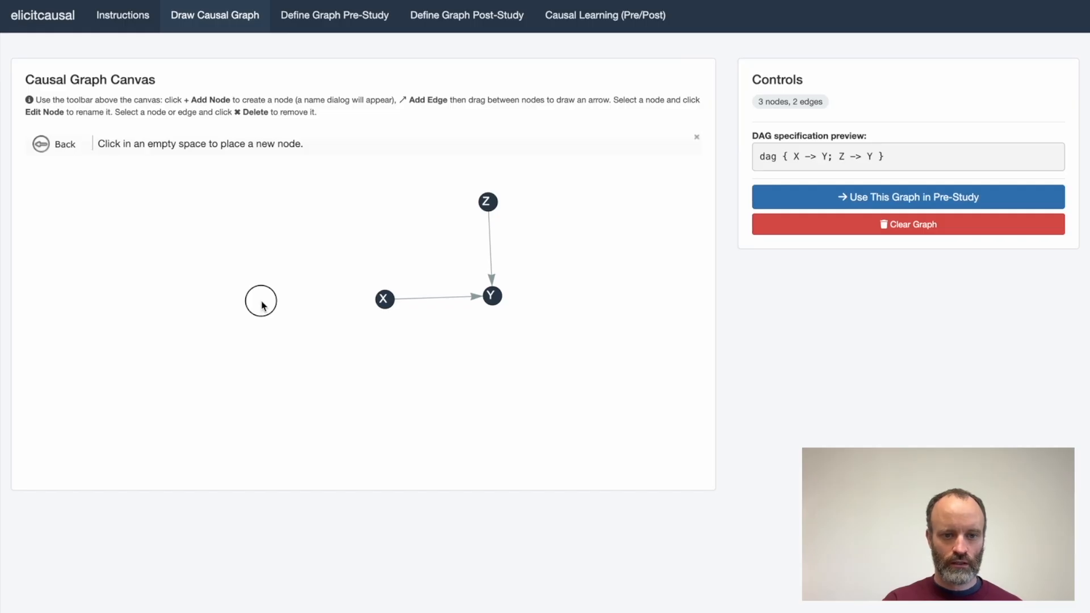
pyautogui.write('T')
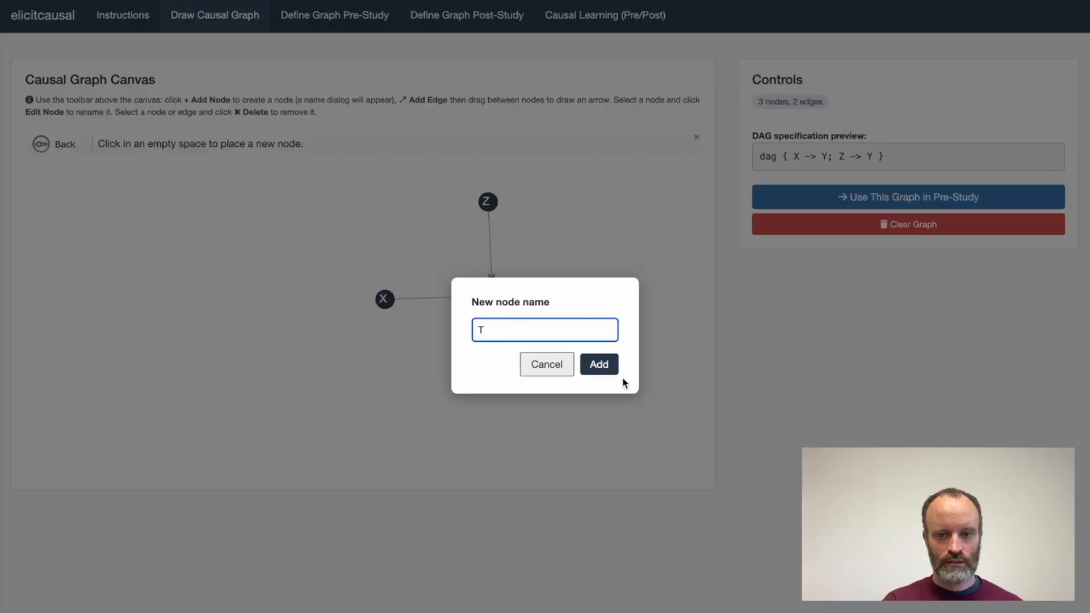
pyautogui.click(607, 369)
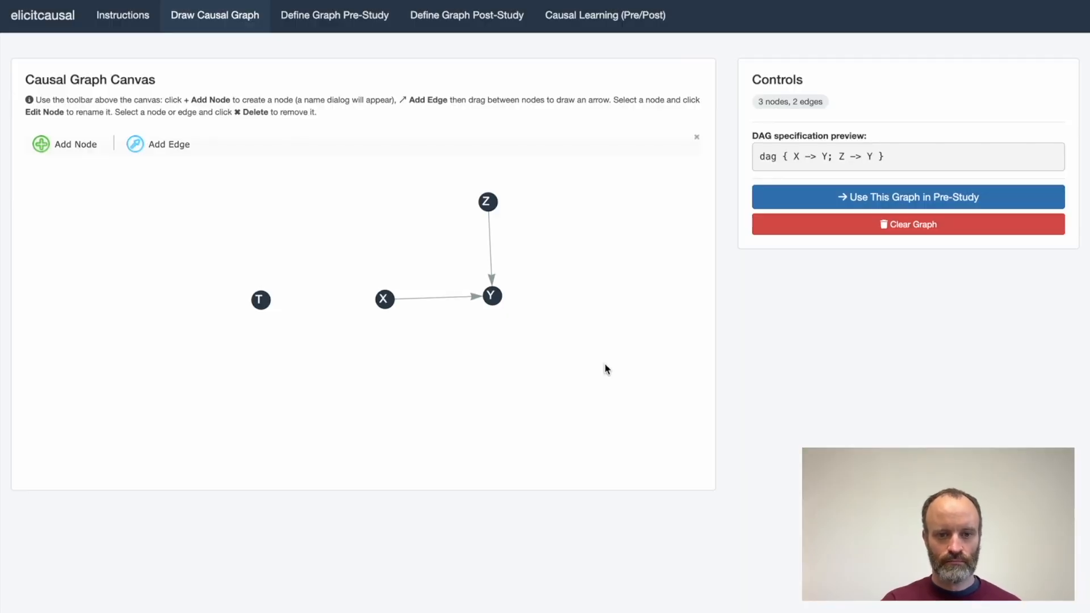
# Draw two edges from node T, one to X and one to Y.
pyautogui.click(177, 150)
pyautogui.moveTo(261, 300); pyautogui.dragTo(383, 302)
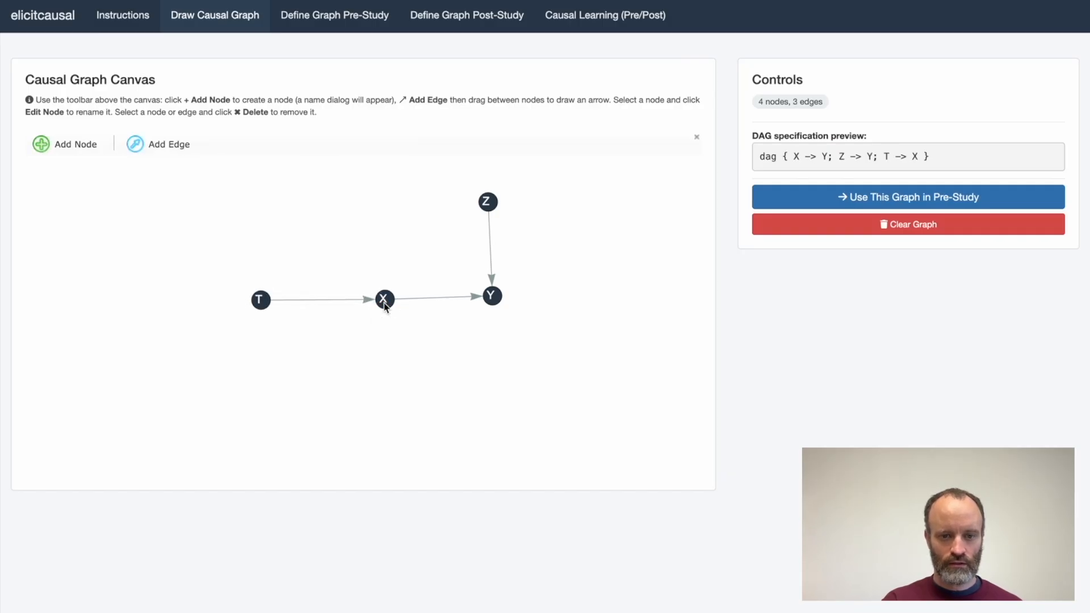
pyautogui.click(140, 147)
pyautogui.moveTo(262, 303); pyautogui.dragTo(496, 306)
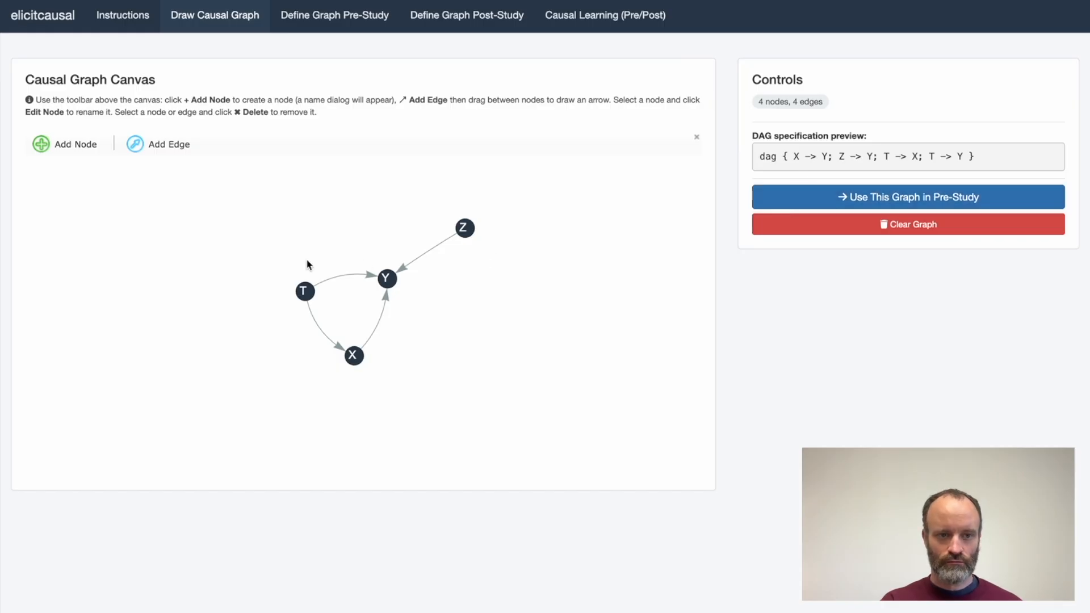
# Load the drawn causal graph into the pre-study definition.
pyautogui.click(385, 278)
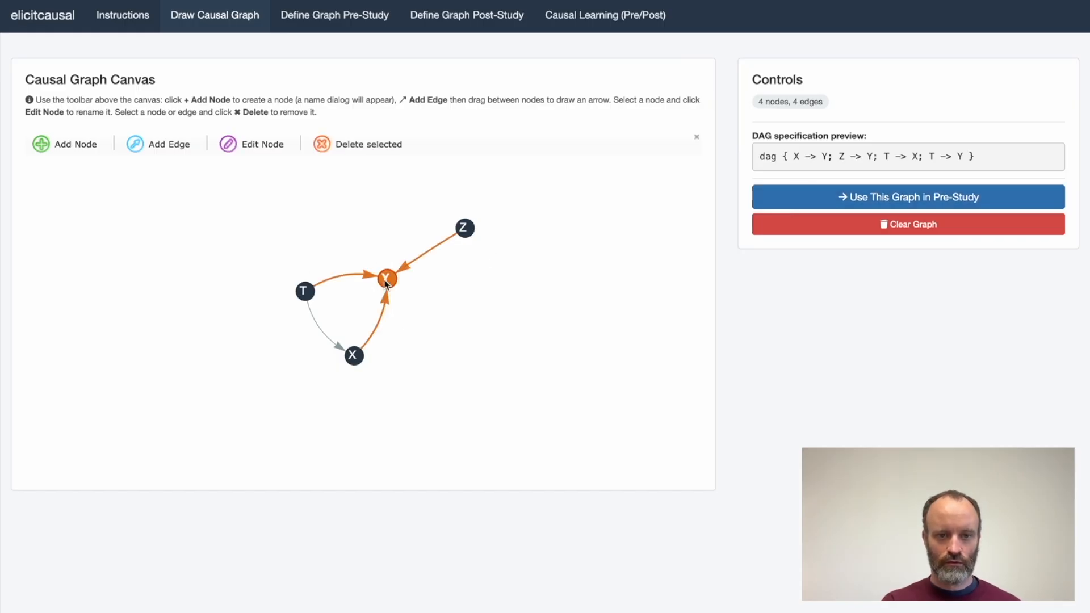
pyautogui.click(531, 336)
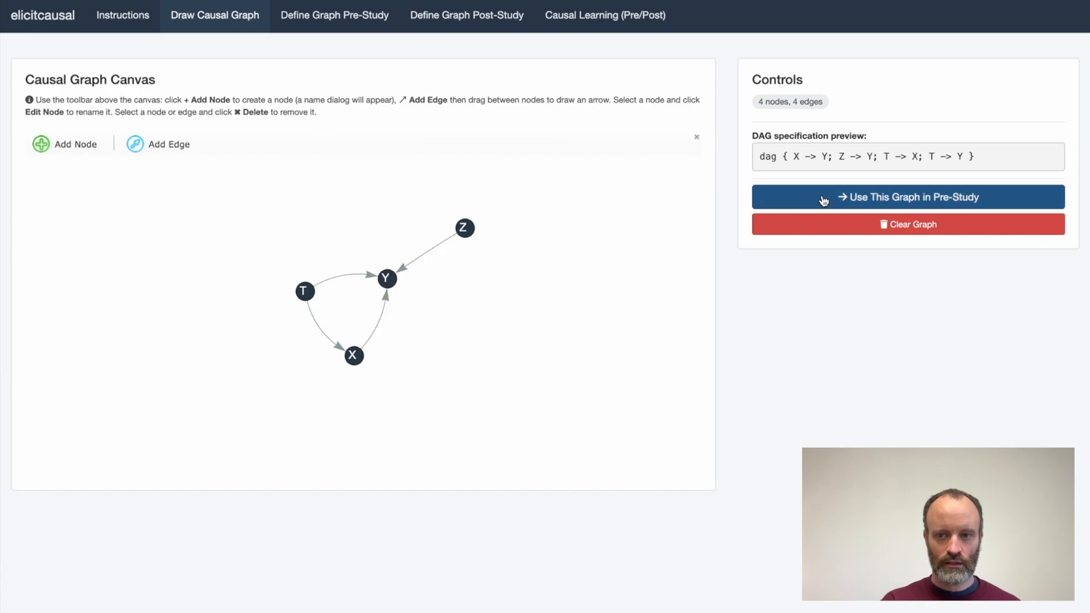
pyautogui.click(862, 199)
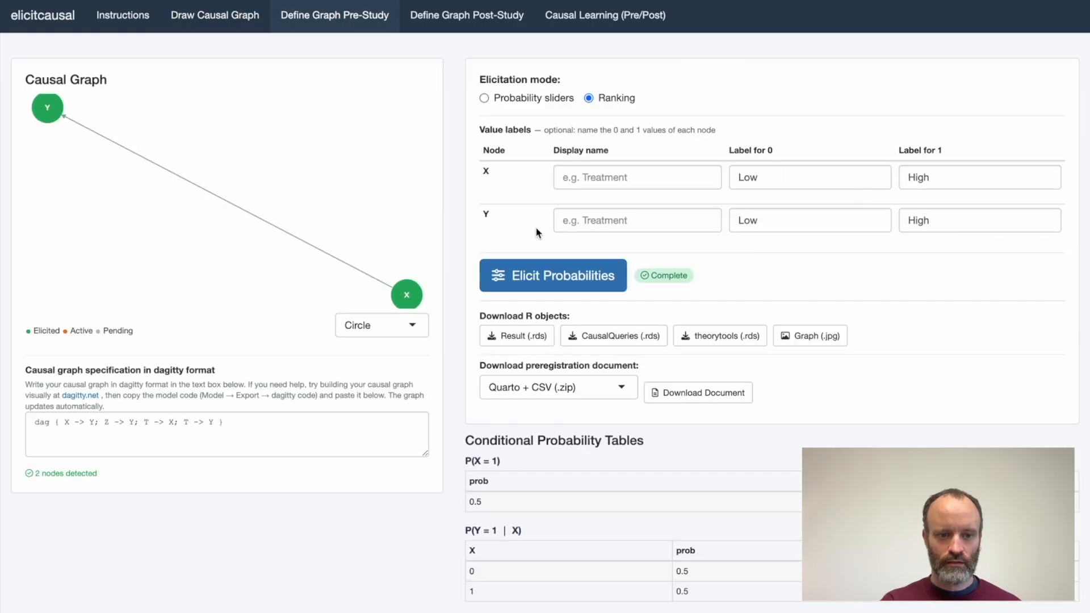
pyautogui.click(238, 420)
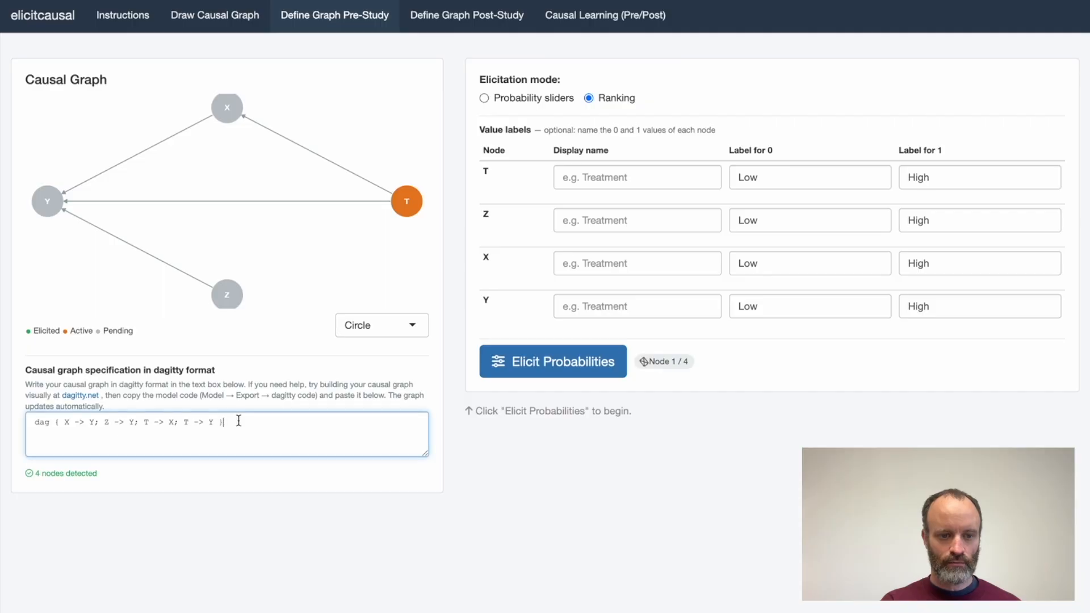
pyautogui.press('super+a')
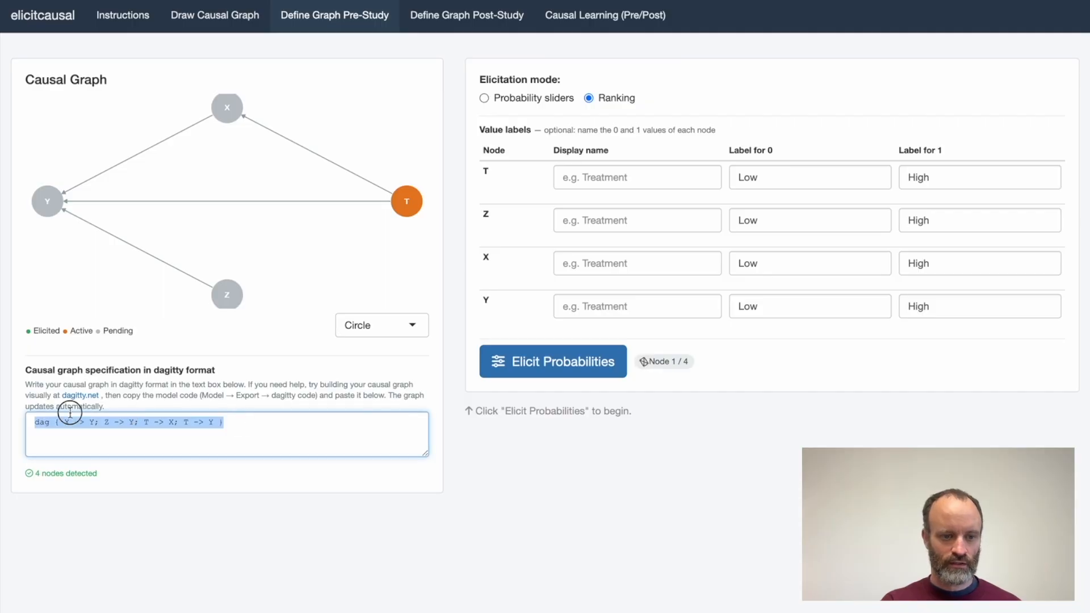
pyautogui.click(115, 422)
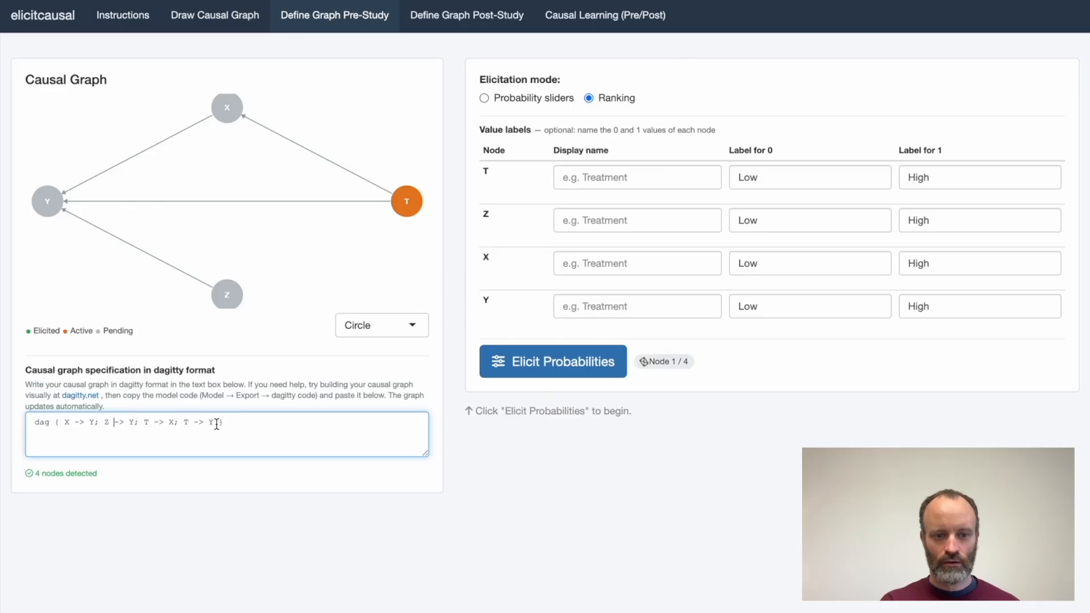
pyautogui.moveTo(223, 423); pyautogui.dragTo(35, 414)
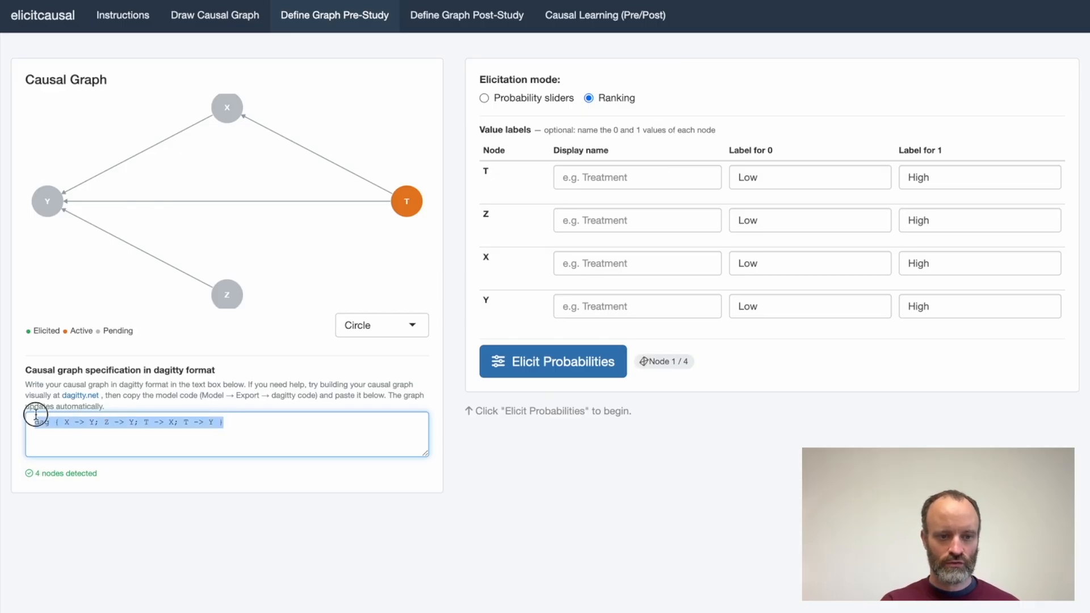
pyautogui.click(80, 422)
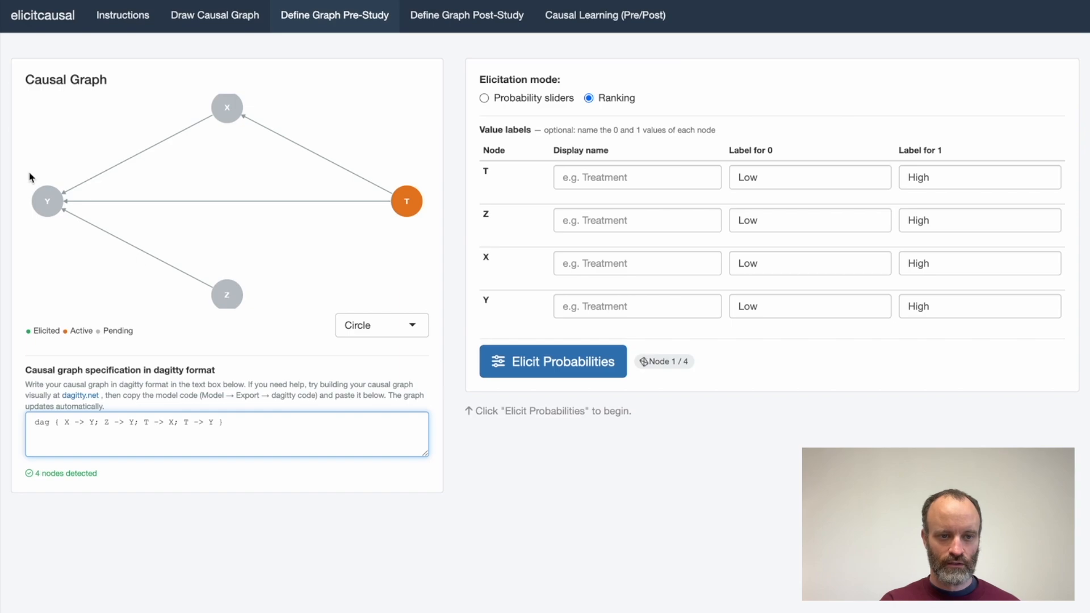
# Give node T the display name Treatment, with the label Control for 0 and Treatment for 1.
pyautogui.click(586, 180)
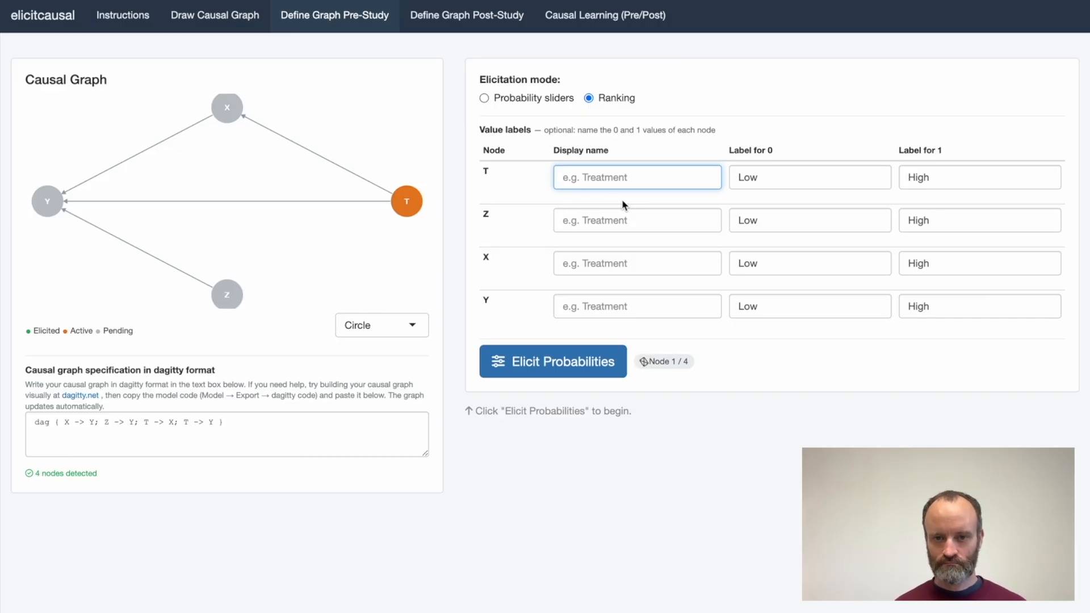
pyautogui.write('Treatment')
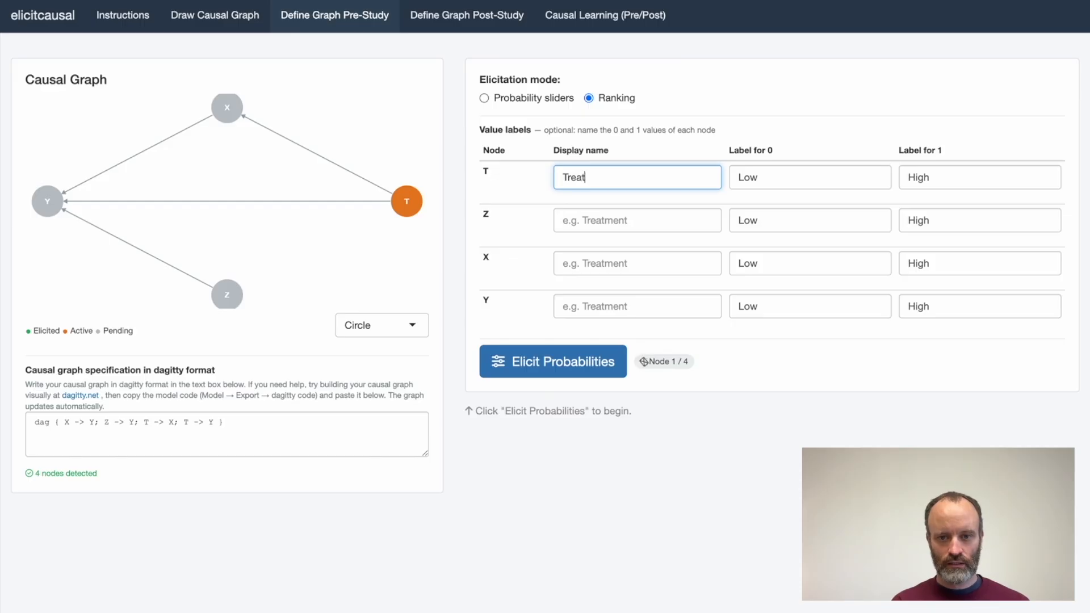
pyautogui.click(774, 175)
pyautogui.doubleClick(774, 175)
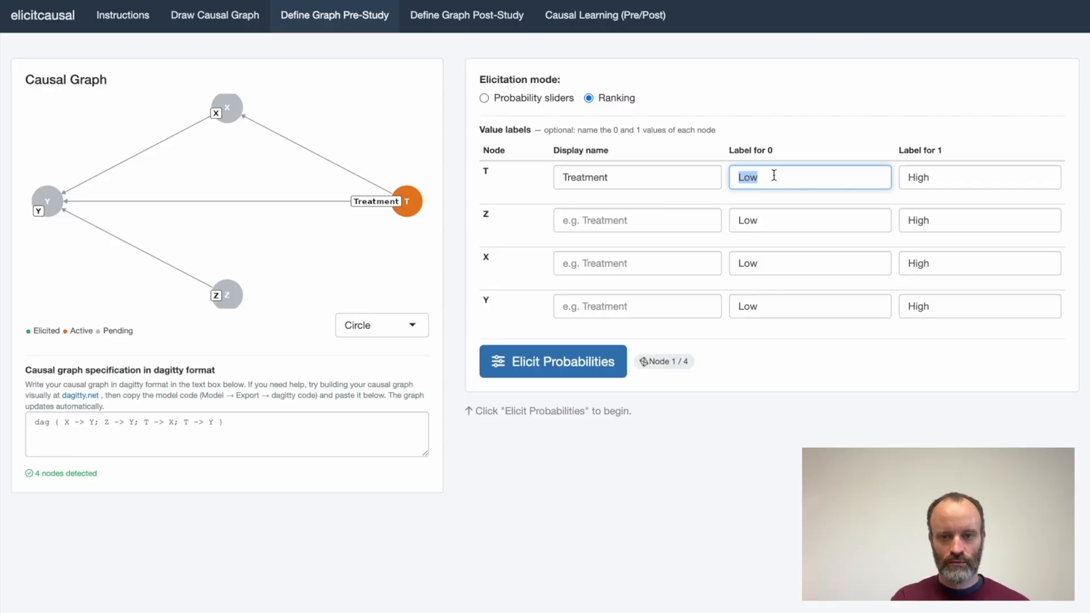
pyautogui.write('Control')
pyautogui.press('Tab')
pyautogui.write('Treatment')
# Give node Z the display name Age, with the label Young for 0 and Old for 1.
pyautogui.press('Tab')
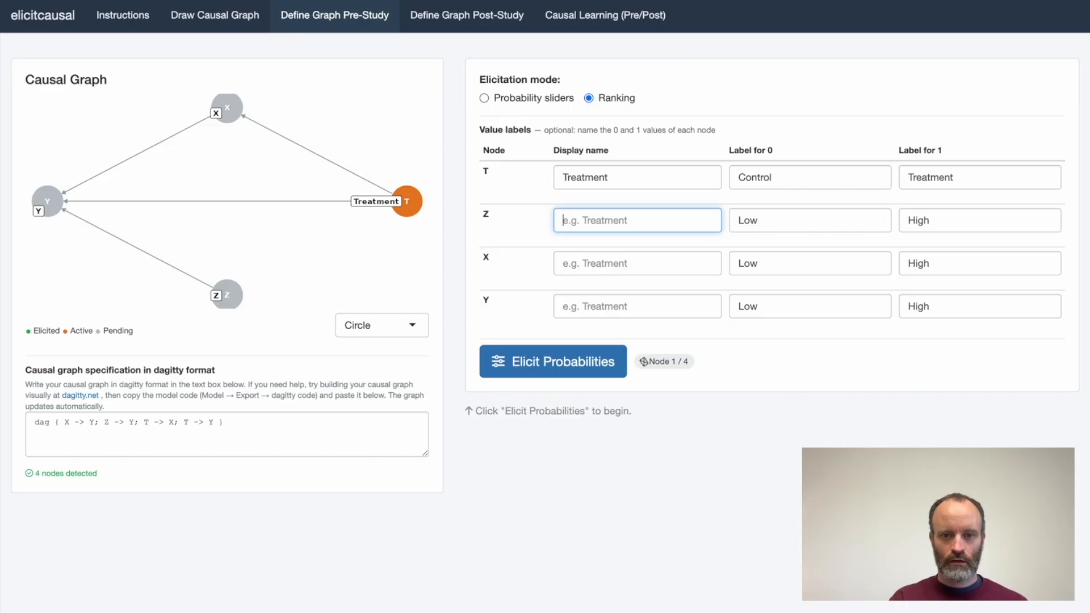
pyautogui.write('Age')
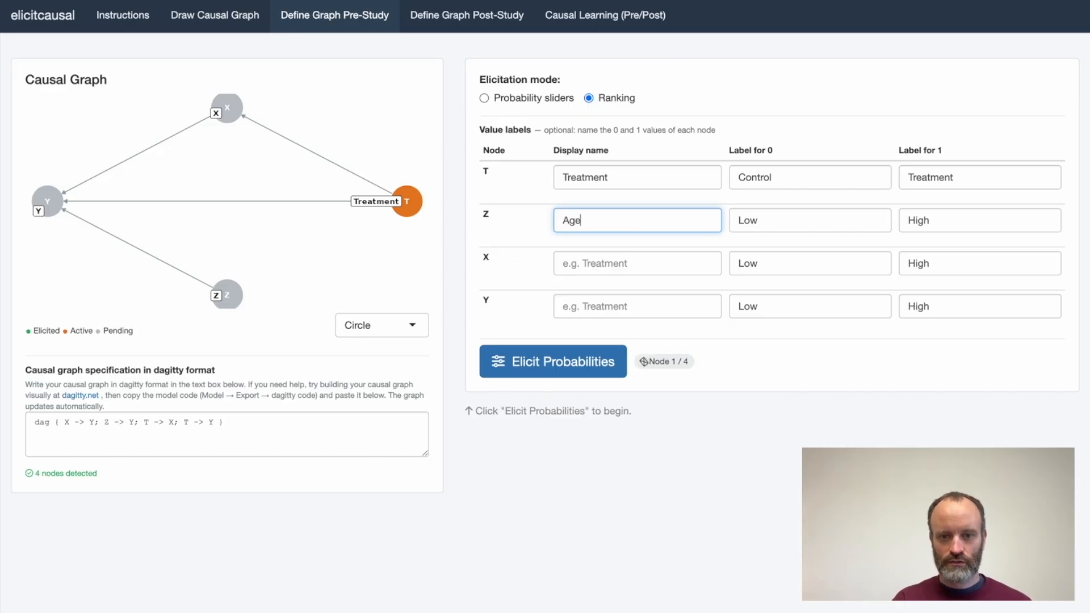
pyautogui.press('Tab')
pyautogui.write('Young')
pyautogui.press('Tab')
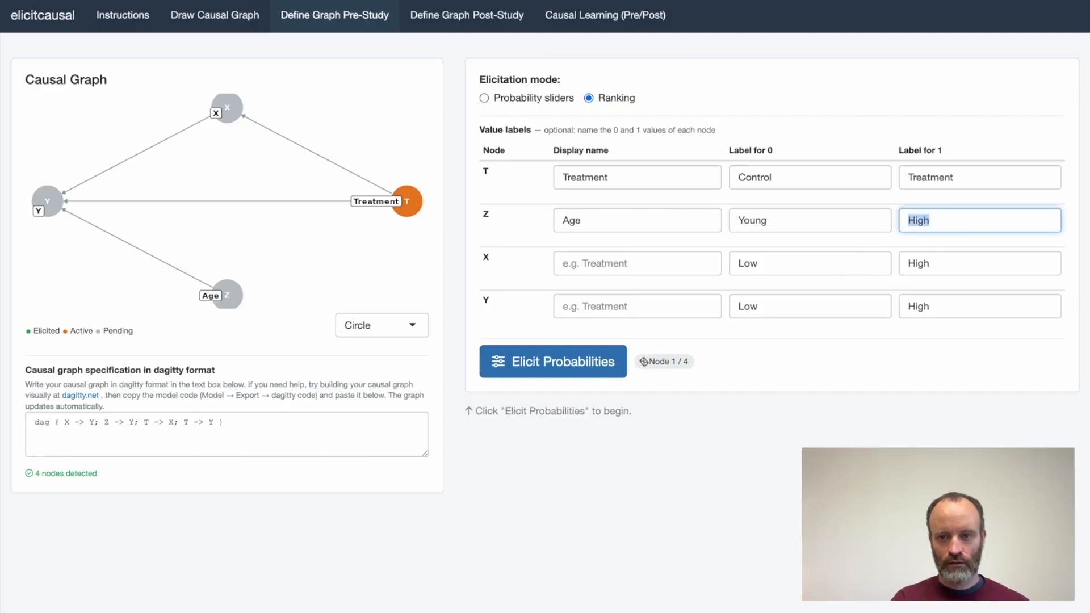
pyautogui.write('Old')
# Give node X the display name Heart Rate, with the label Slow for 0 and Fast for 1.
pyautogui.click(664, 257)
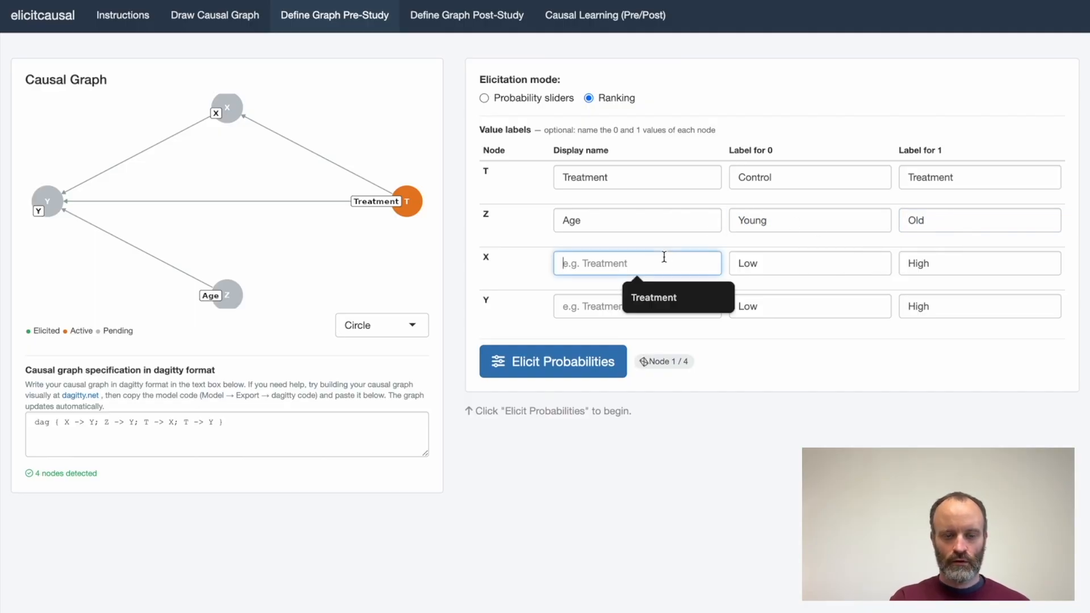
pyautogui.write('H')
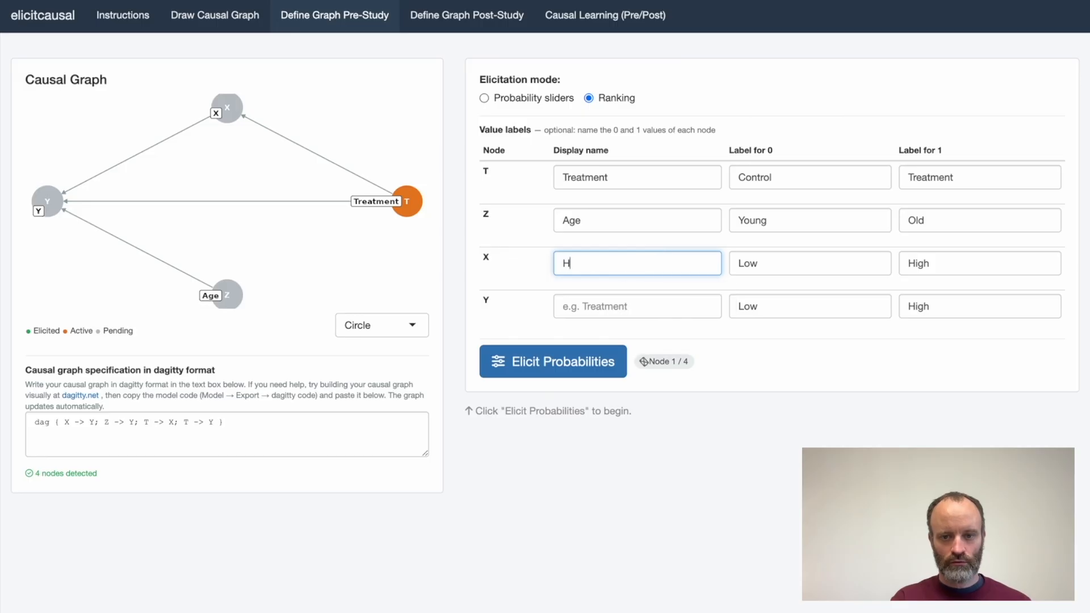
pyautogui.write('eart Rate')
pyautogui.press('Tab')
pyautogui.write('Slow')
pyautogui.press('Tab')
pyautogui.write('Fast')
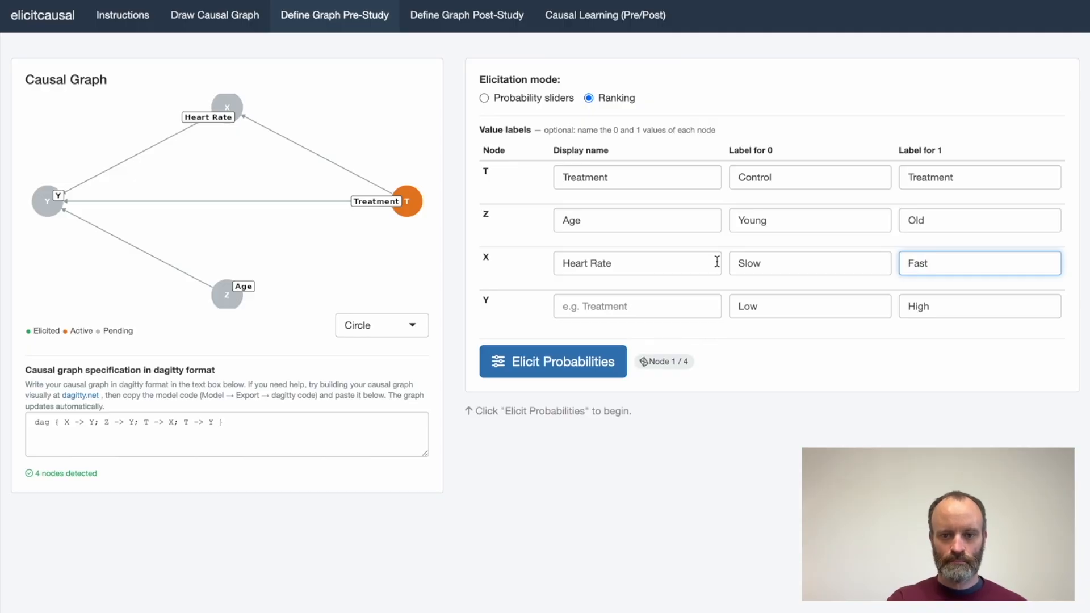
# Give node Y the display name Heart Attack, with the label No Heart Attack for 0 and Heart Attack for 1.
pyautogui.click(621, 308)
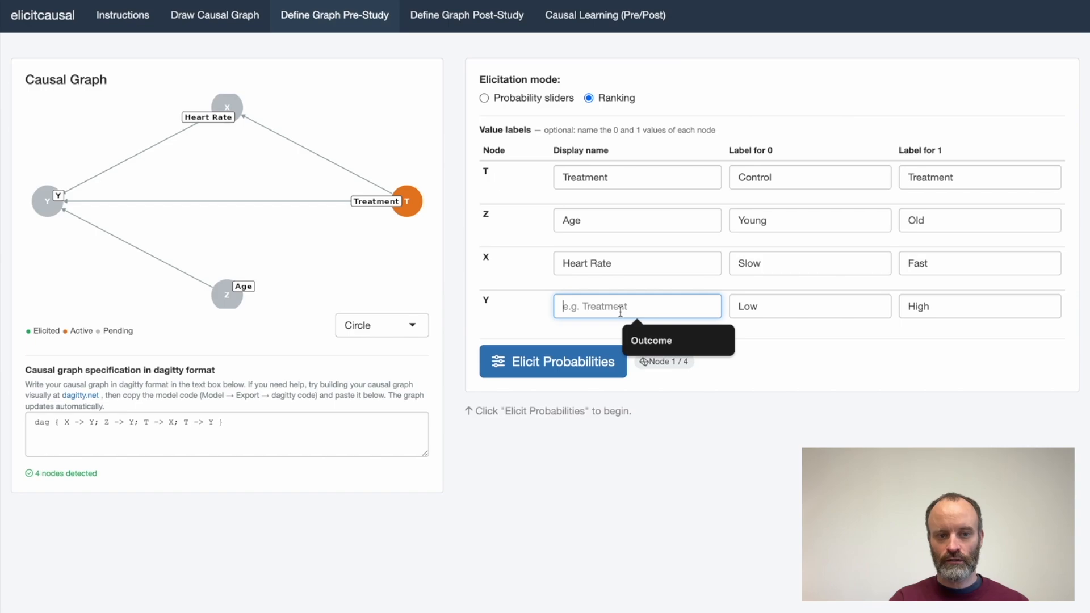
pyautogui.write('Heart Attack')
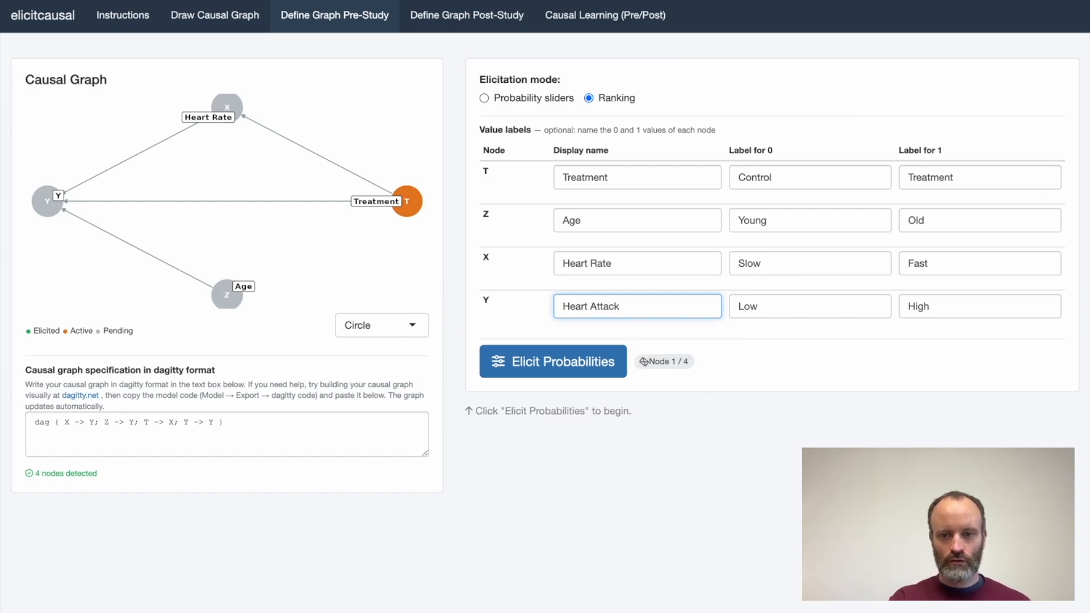
pyautogui.press('Tab')
pyautogui.write('No Heart Attack')
pyautogui.press('Tab')
pyautogui.write('Heart Attack')
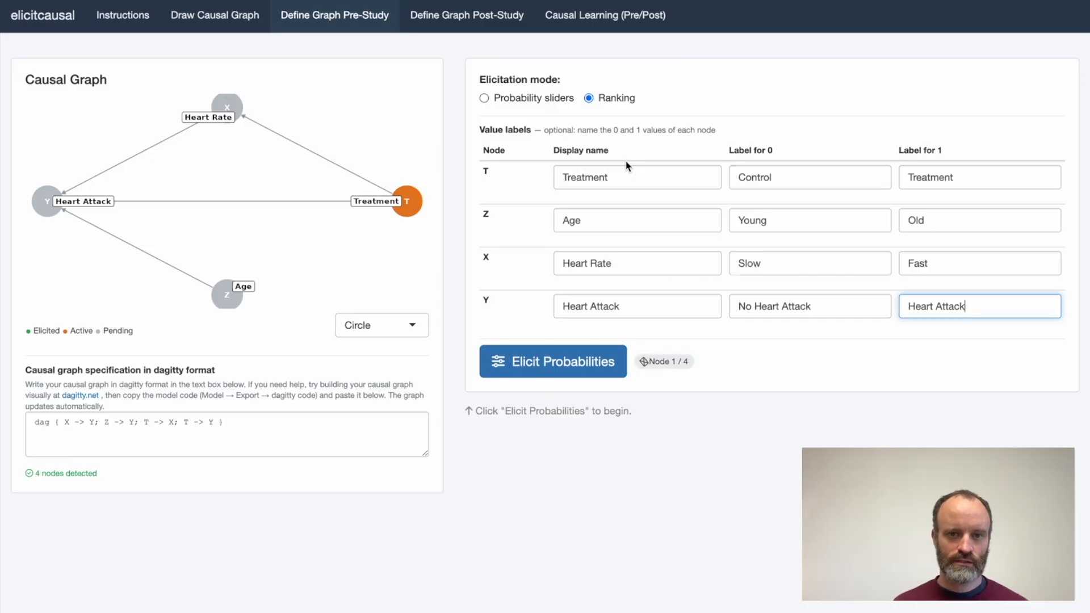
# Start eliciting probabilities in Ranking mode, accepting 0.5 for Treatment and setting the prior probability of Age being Old to 0.6.
pyautogui.click(485, 99)
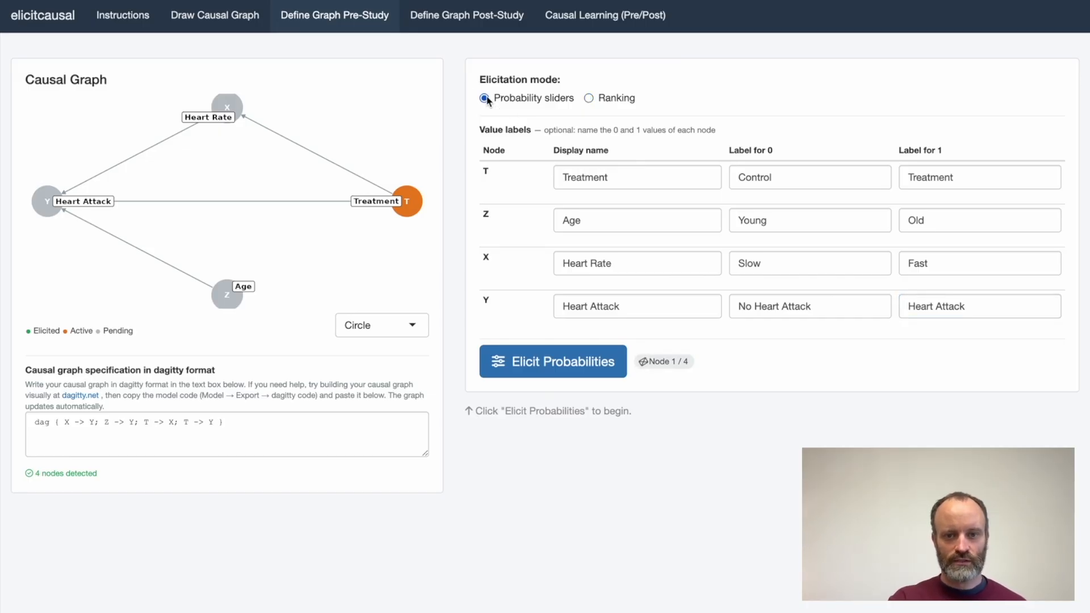
pyautogui.click(589, 99)
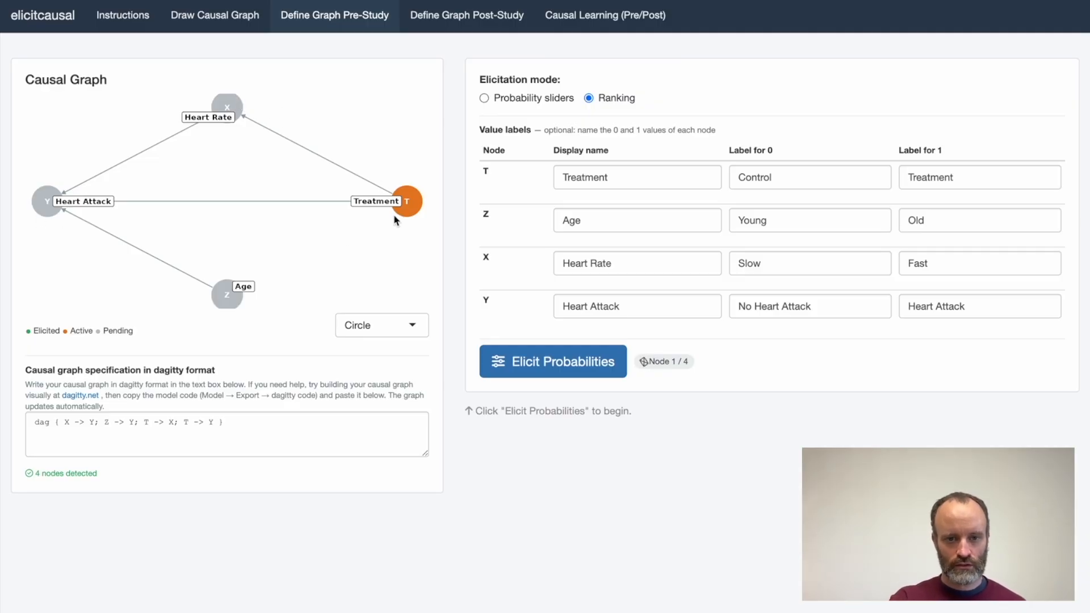
pyautogui.click(523, 368)
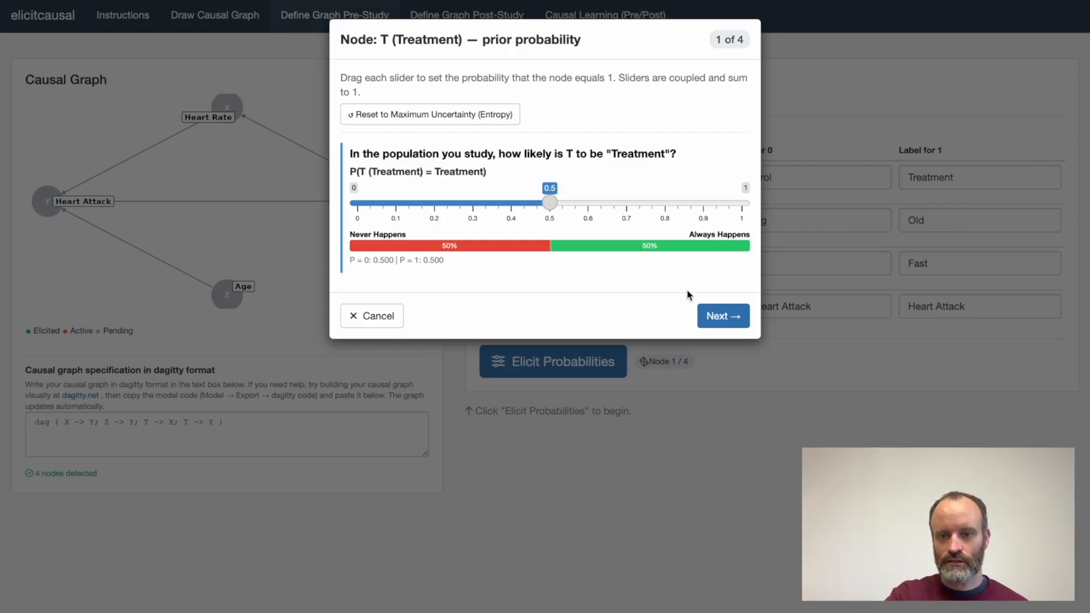
pyautogui.click(715, 317)
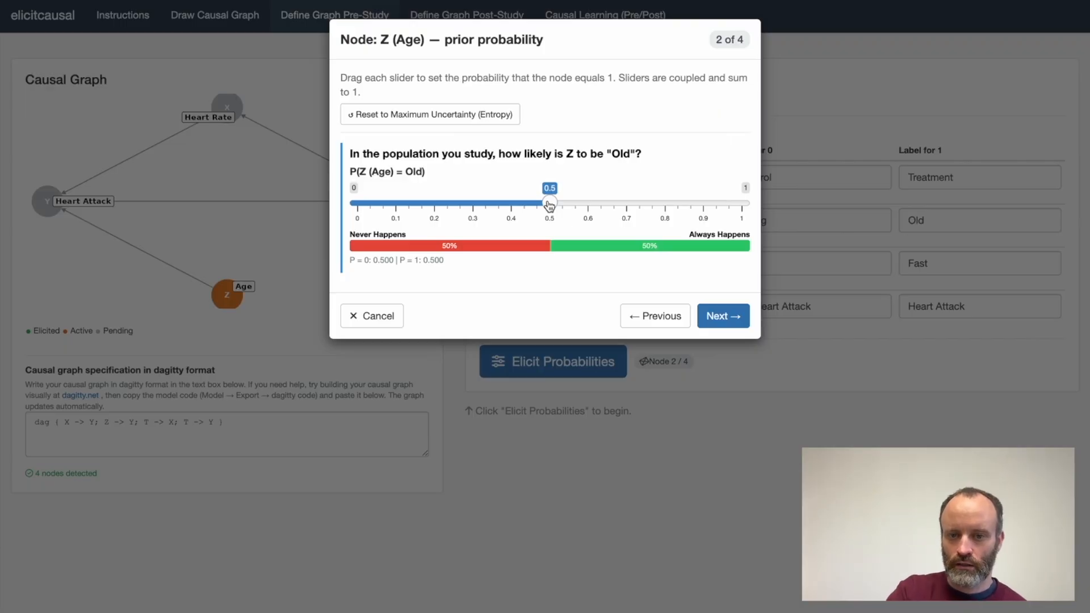
pyautogui.moveTo(549, 206); pyautogui.dragTo(588, 203)
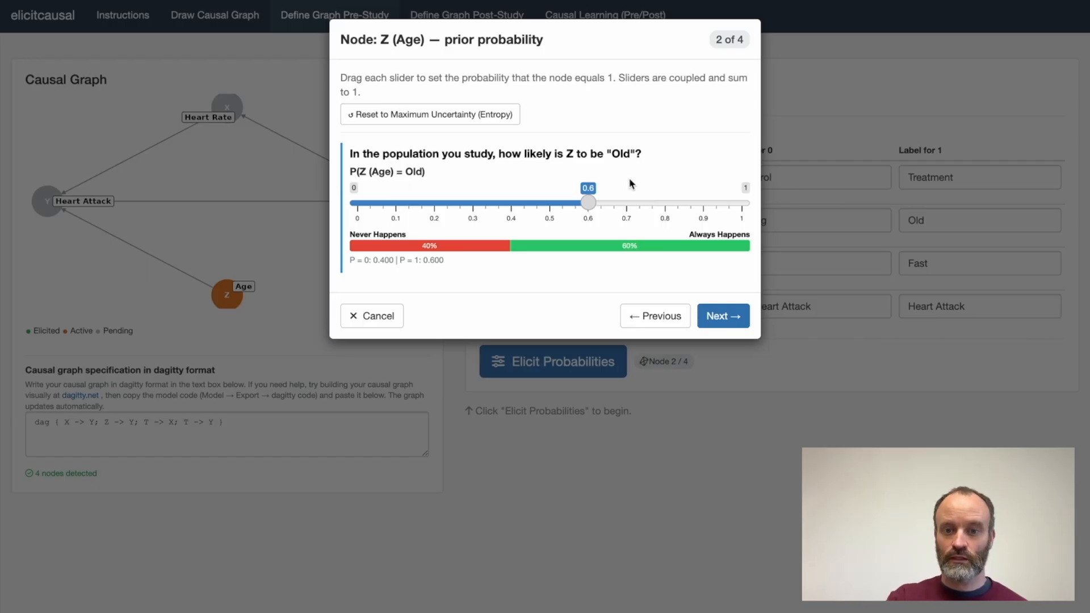
pyautogui.click(721, 318)
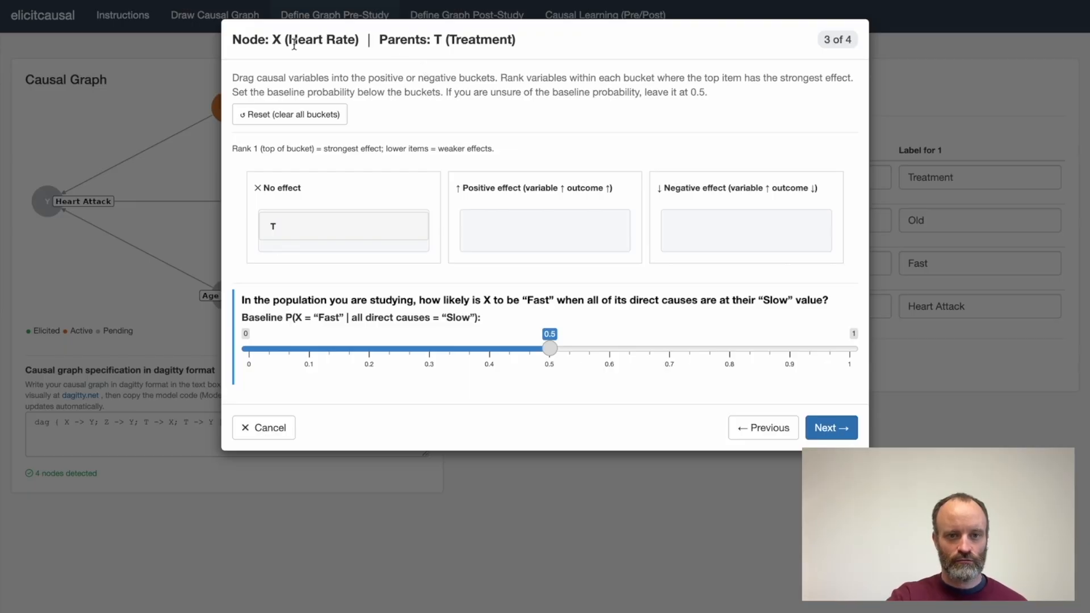
# Classify T as having a negative effect on Heart Rate and accept the baseline probability of 0.5.
pyautogui.moveTo(291, 41); pyautogui.dragTo(355, 41)
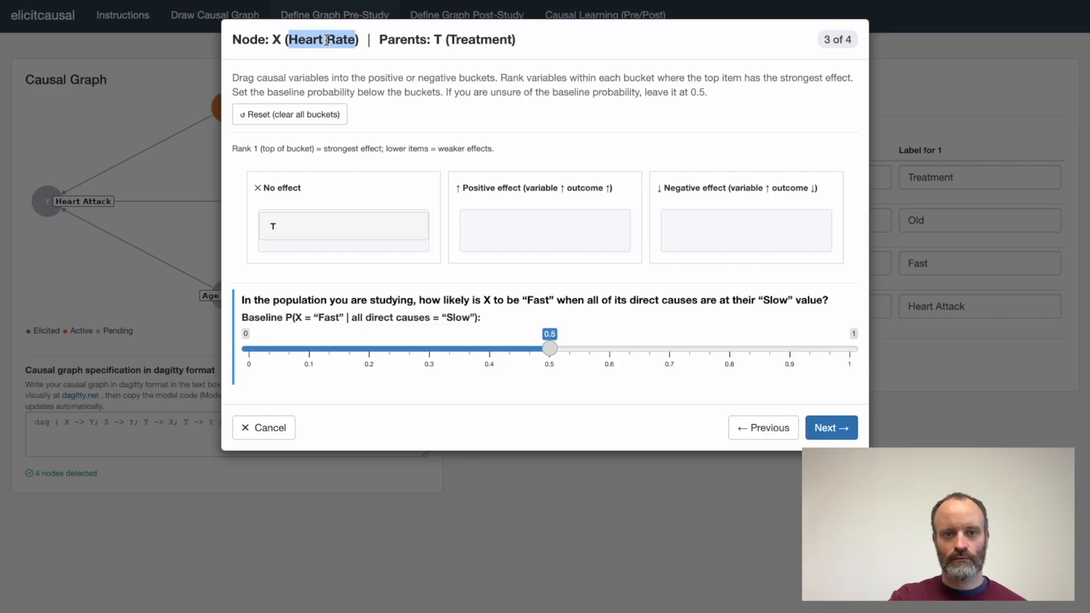
pyautogui.moveTo(515, 39); pyautogui.dragTo(380, 38)
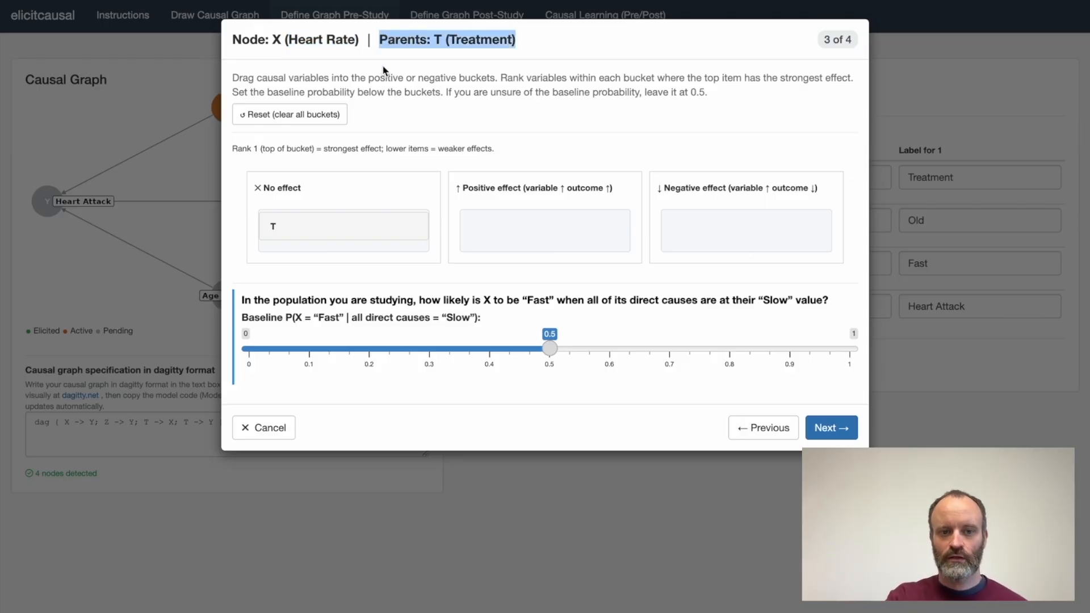
pyautogui.click(406, 41)
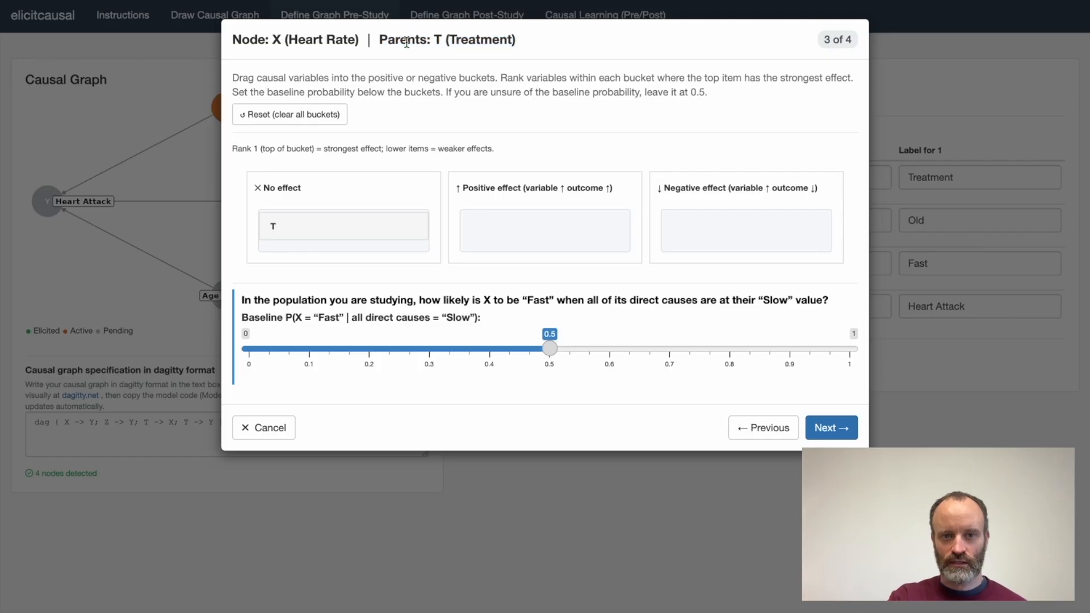
pyautogui.moveTo(511, 41); pyautogui.dragTo(286, 38)
pyautogui.click(391, 102)
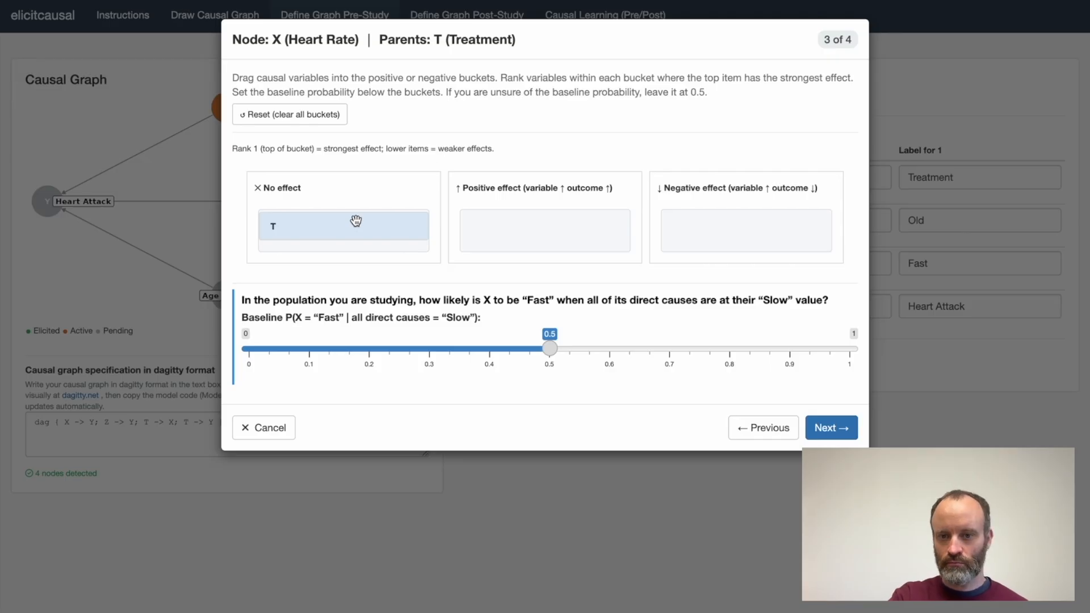
pyautogui.moveTo(356, 221); pyautogui.dragTo(747, 234)
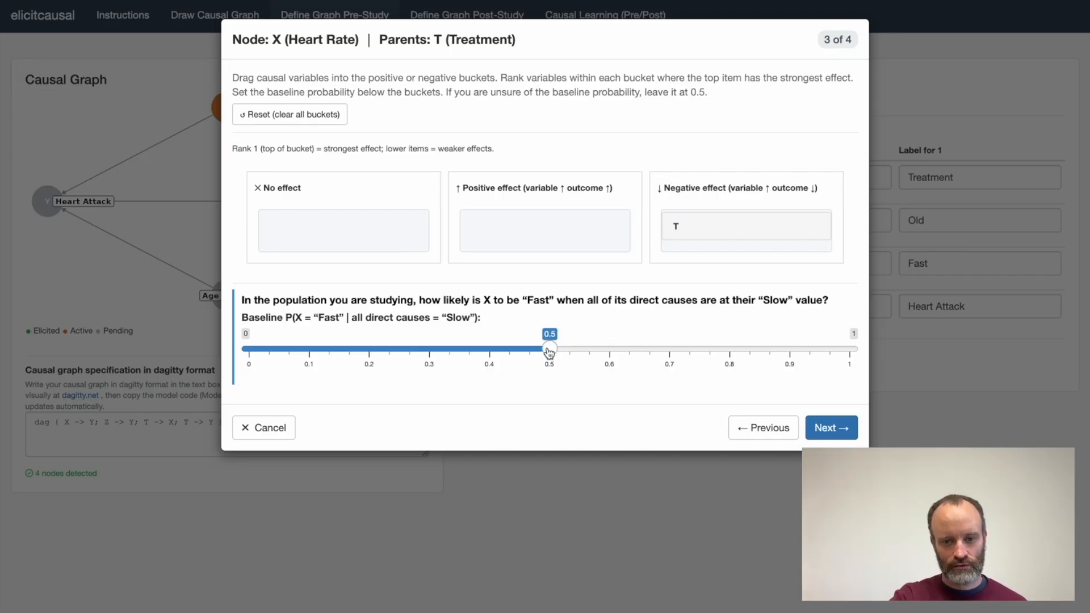
pyautogui.click(831, 428)
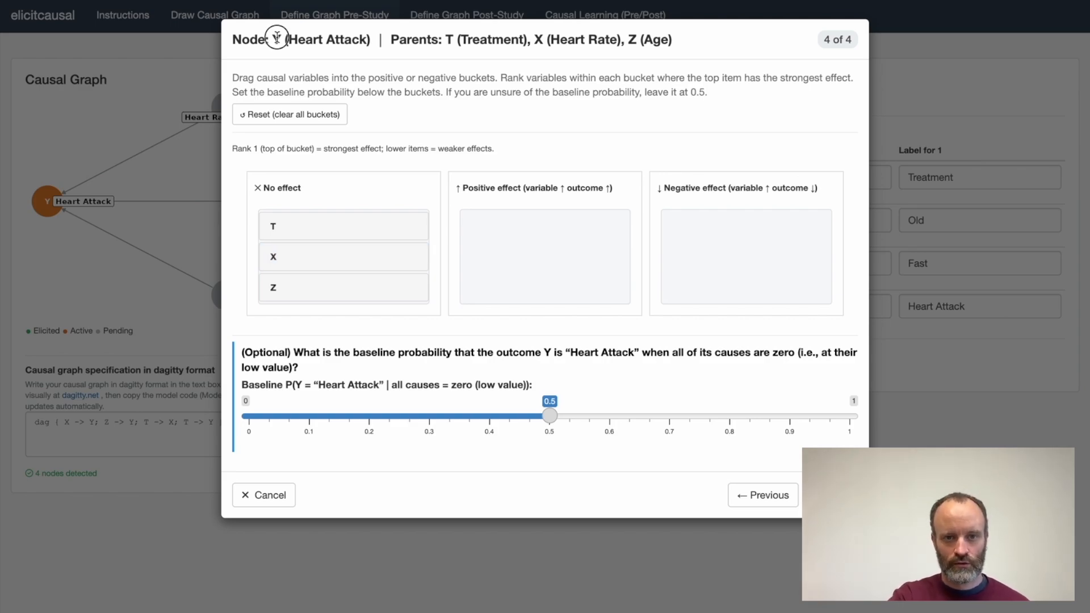
# For Heart Attack, classify T as a negative effect, rank X above Z as positive effects, and finish the elicitation.
pyautogui.moveTo(277, 38); pyautogui.dragTo(376, 42)
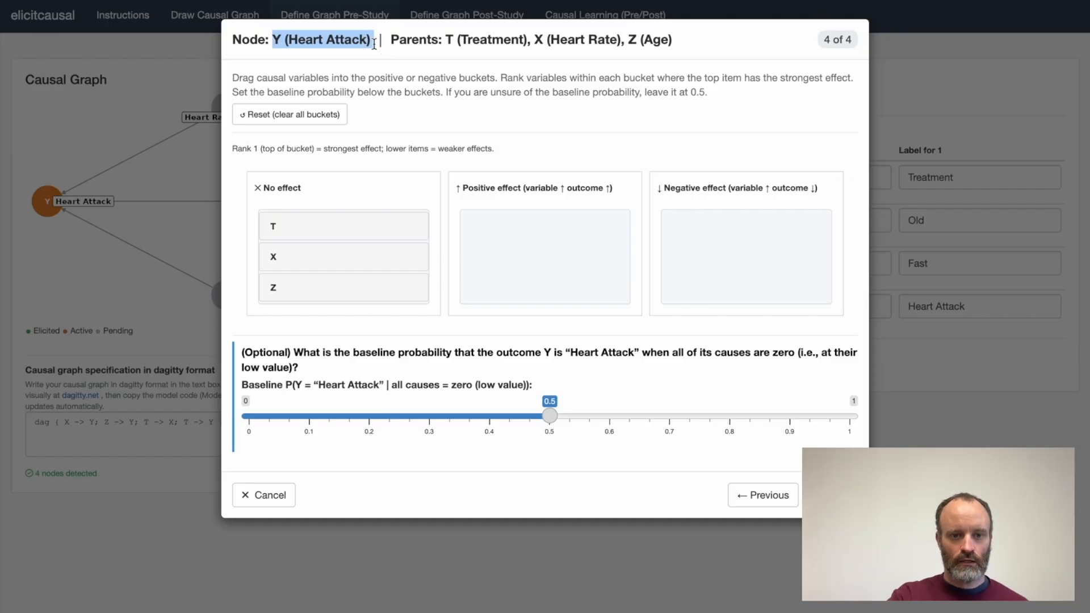
pyautogui.click(321, 226)
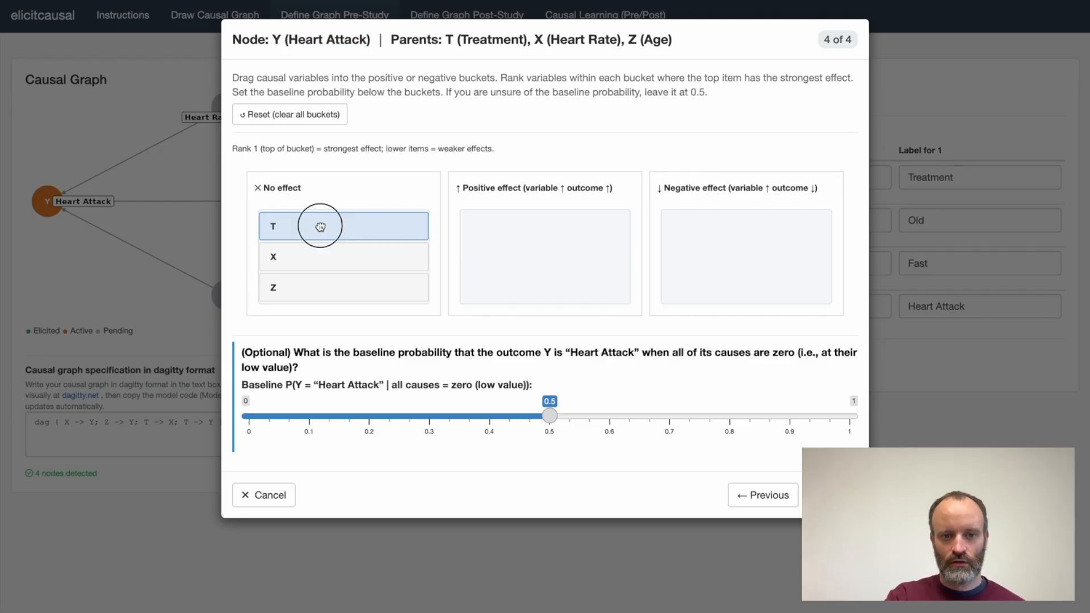
pyautogui.moveTo(320, 226); pyautogui.dragTo(759, 220)
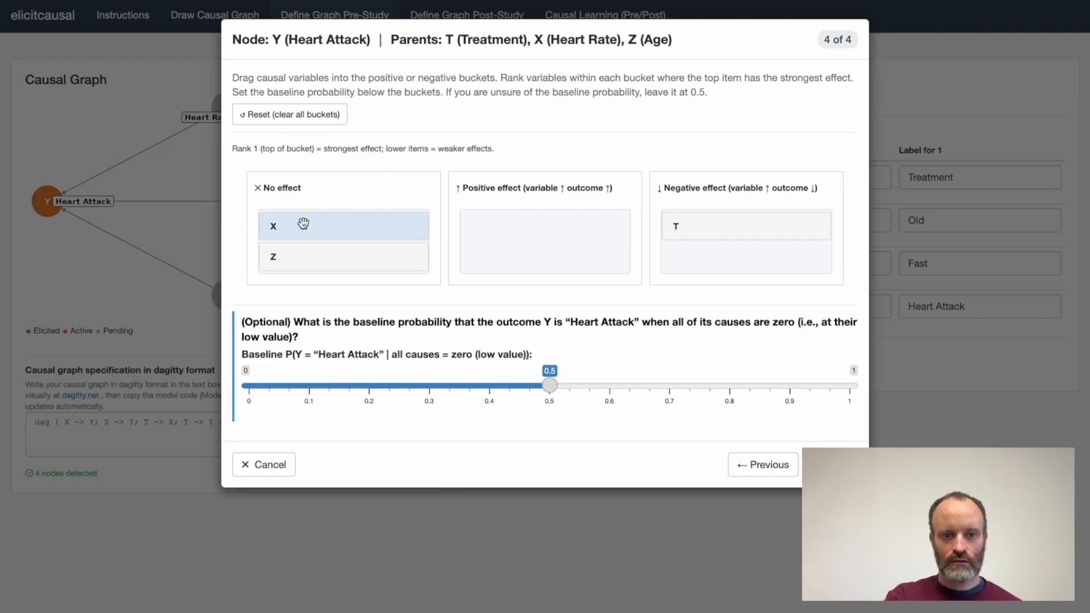
pyautogui.moveTo(303, 224); pyautogui.dragTo(496, 215)
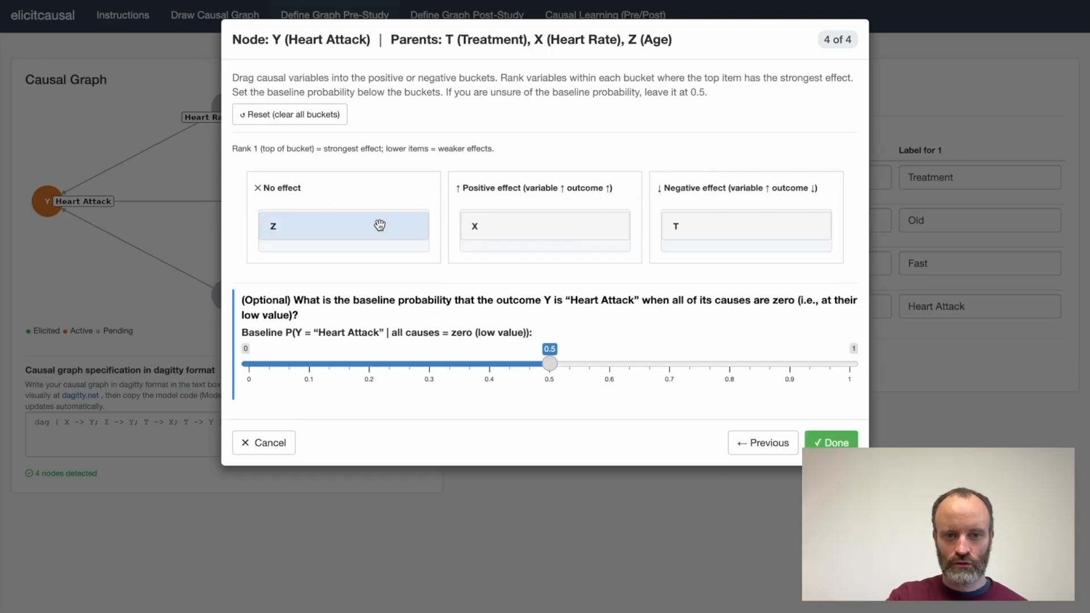
pyautogui.moveTo(380, 225); pyautogui.dragTo(584, 255)
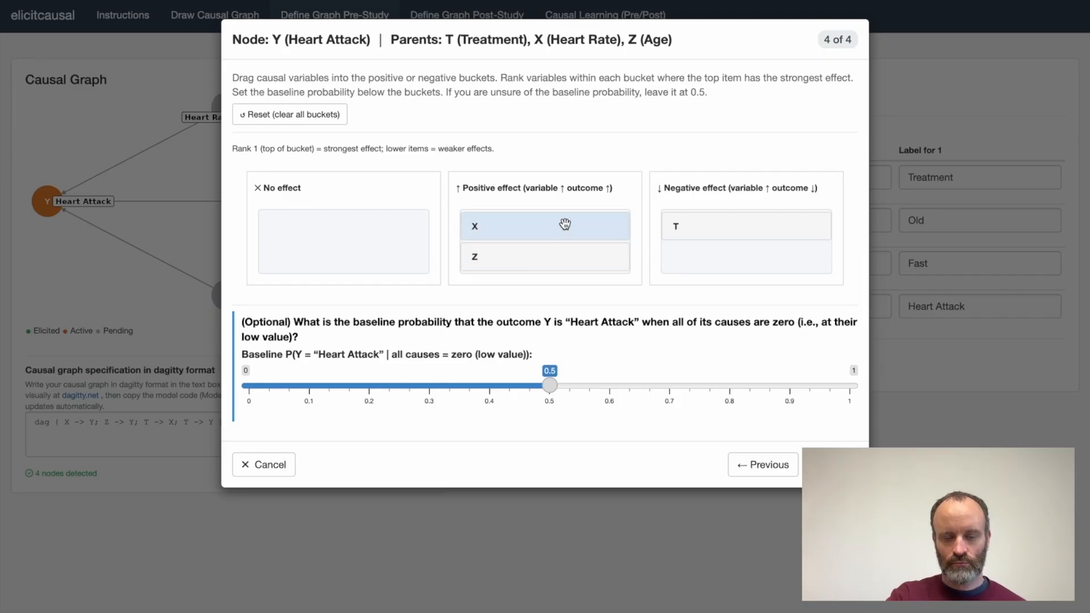
pyautogui.moveTo(486, 261)
pyautogui.mouseDown()
pyautogui.moveTo(486, 224)
pyautogui.moveTo(486, 260)
pyautogui.mouseUp()
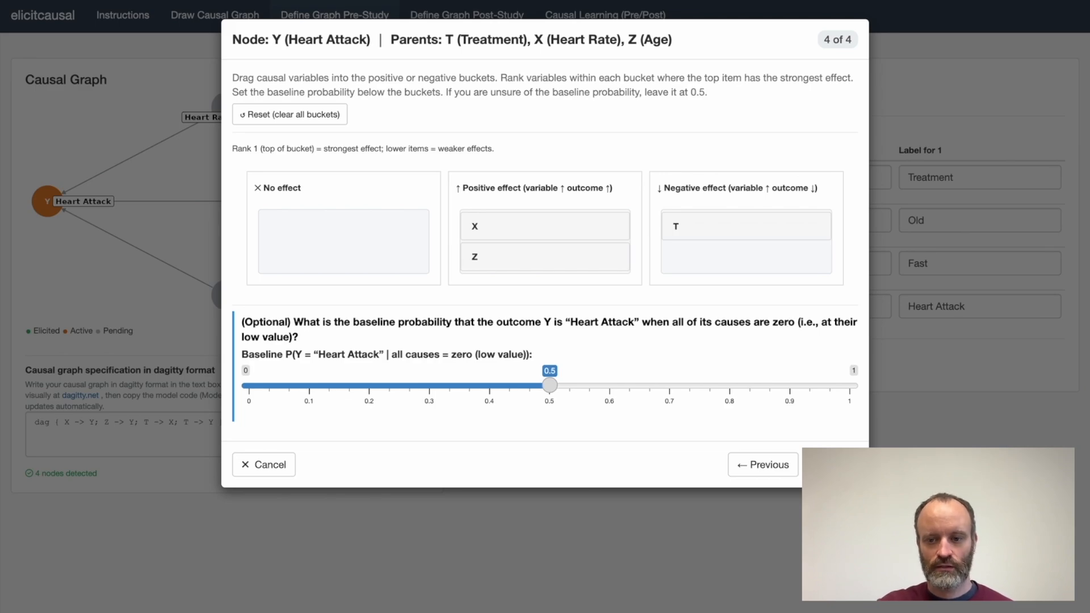
pyautogui.click(831, 465)
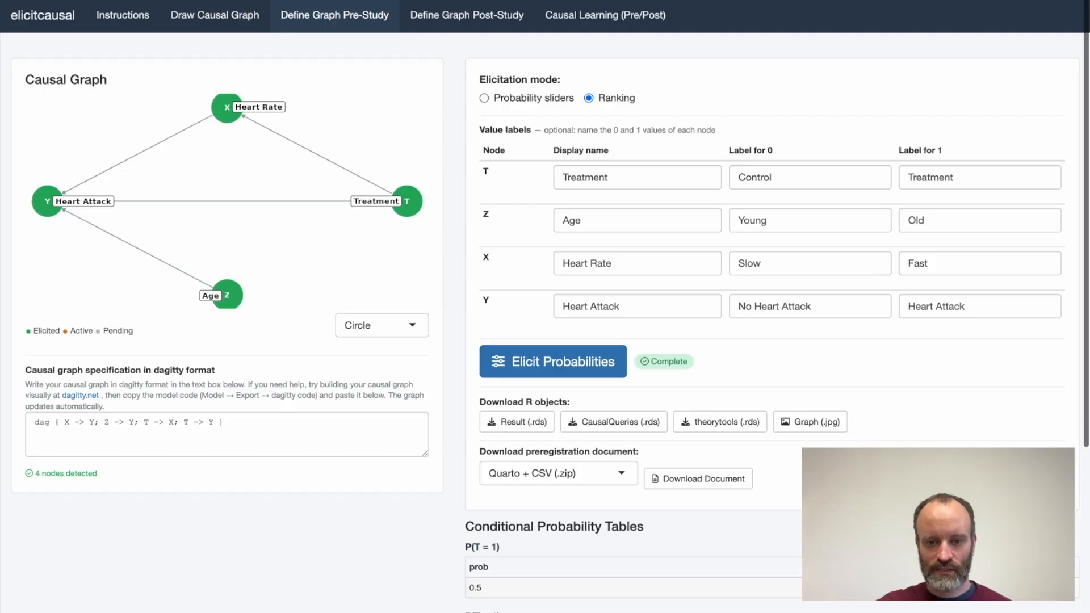
# Examine the conditional probability tables generated for nodes T, Z, X and Y.
pyautogui.scroll(-6, 772, 306)
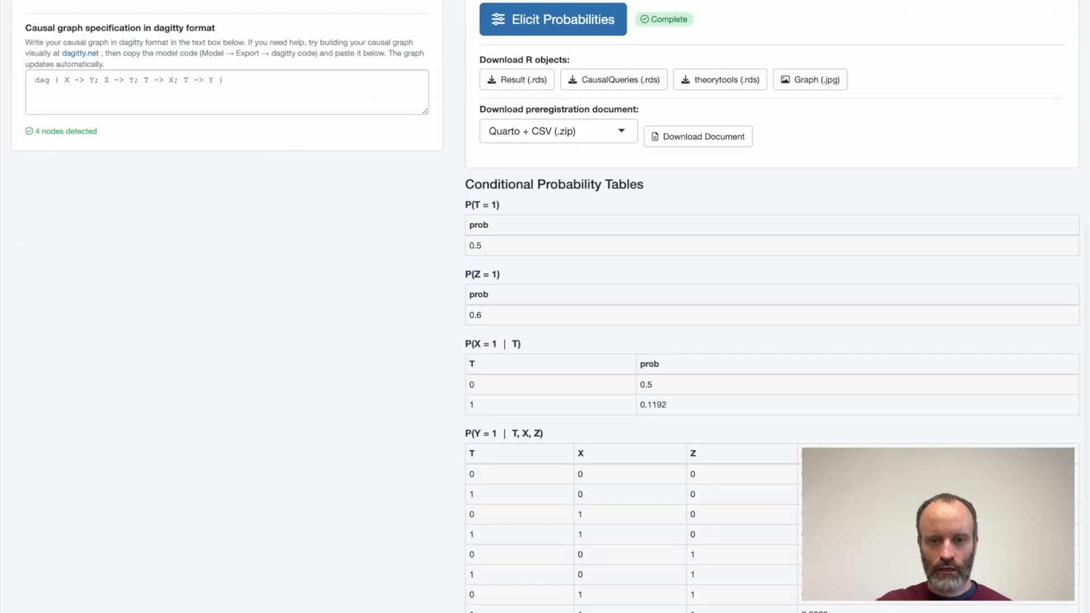
pyautogui.scroll(1, 609, 292)
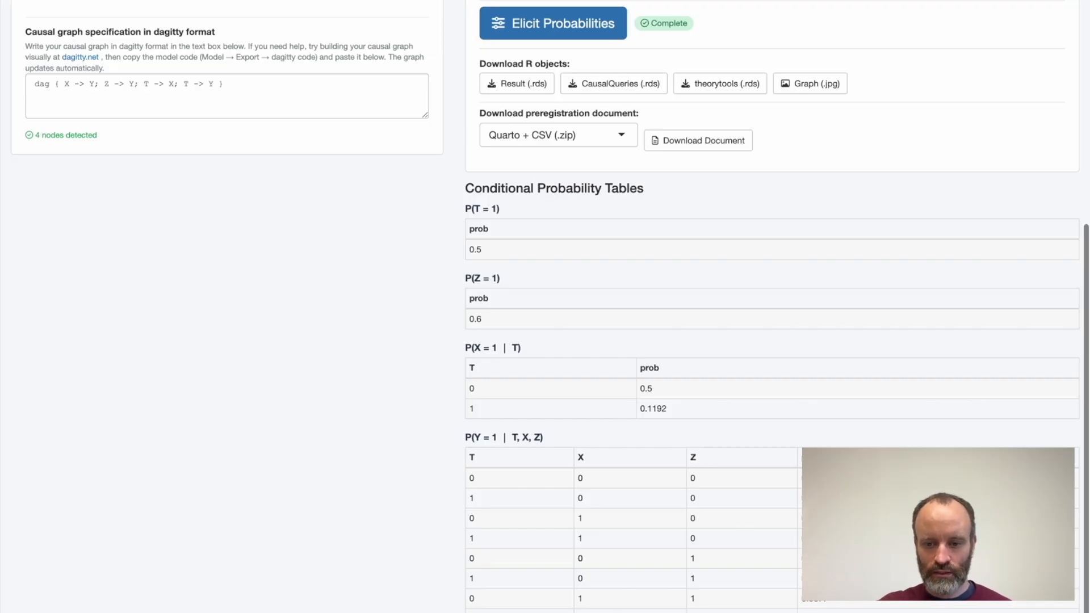
pyautogui.moveTo(833, 609); pyautogui.dragTo(640, 521)
pyautogui.click(642, 523)
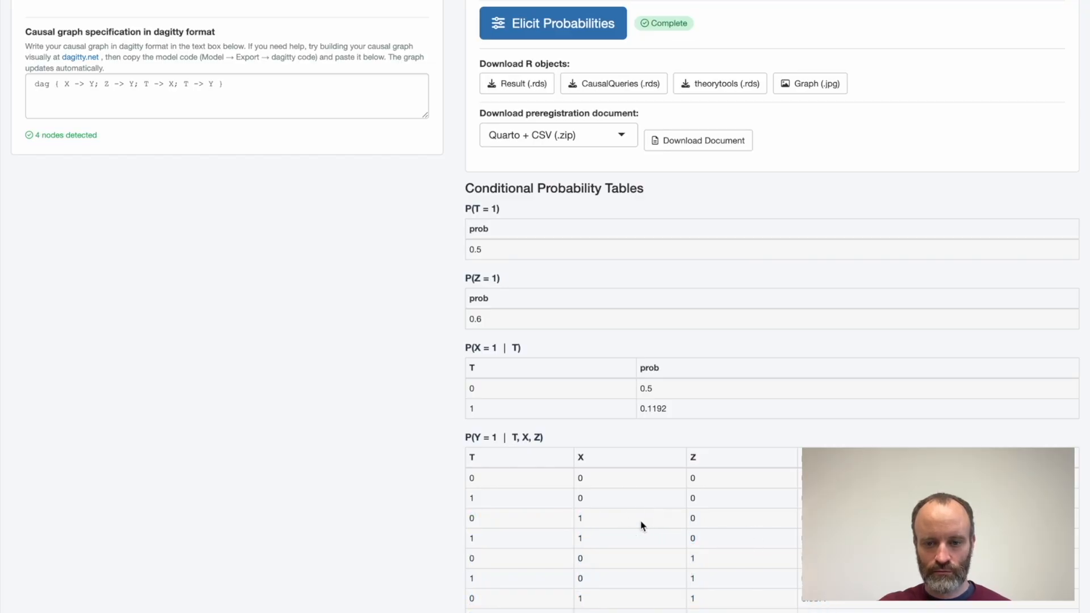
pyautogui.scroll(1, 642, 526)
pyautogui.doubleClick(658, 445)
pyautogui.click(661, 446)
pyautogui.scroll(3, 662, 447)
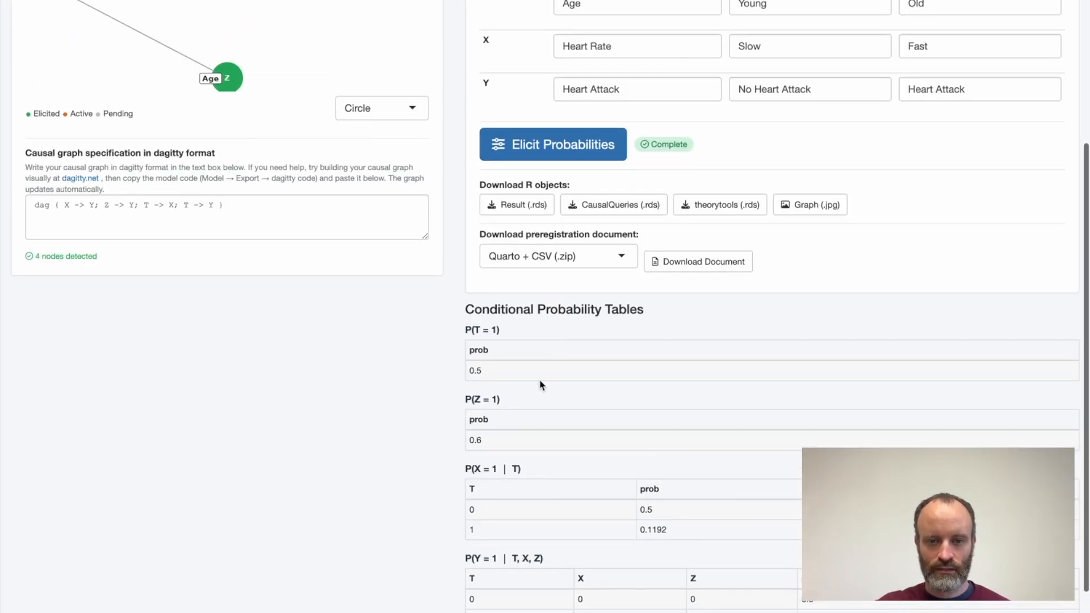
pyautogui.scroll(3, 540, 386)
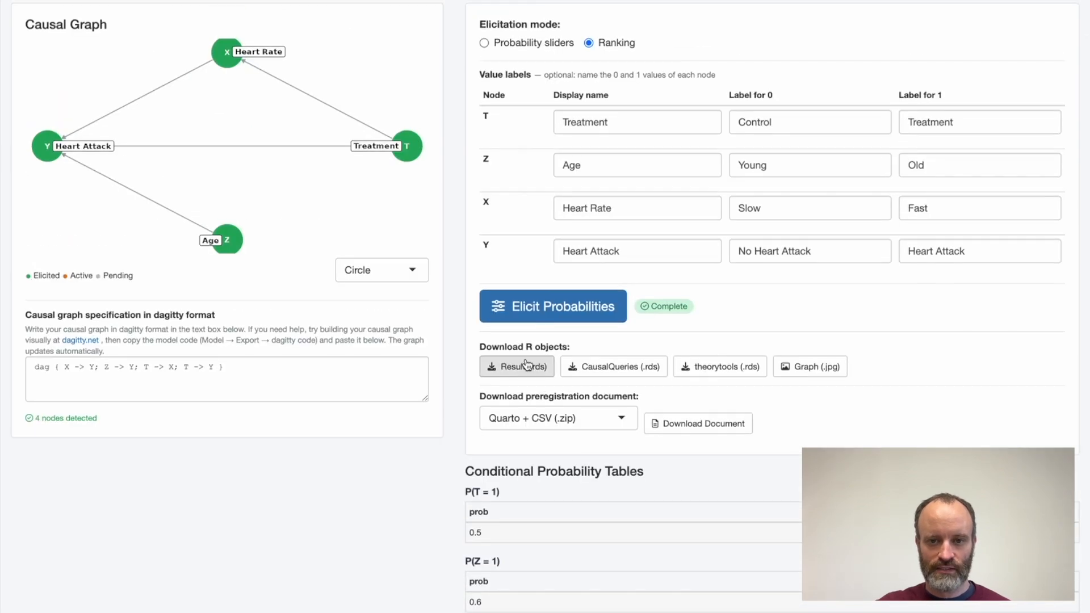
pyautogui.scroll(1, 528, 365)
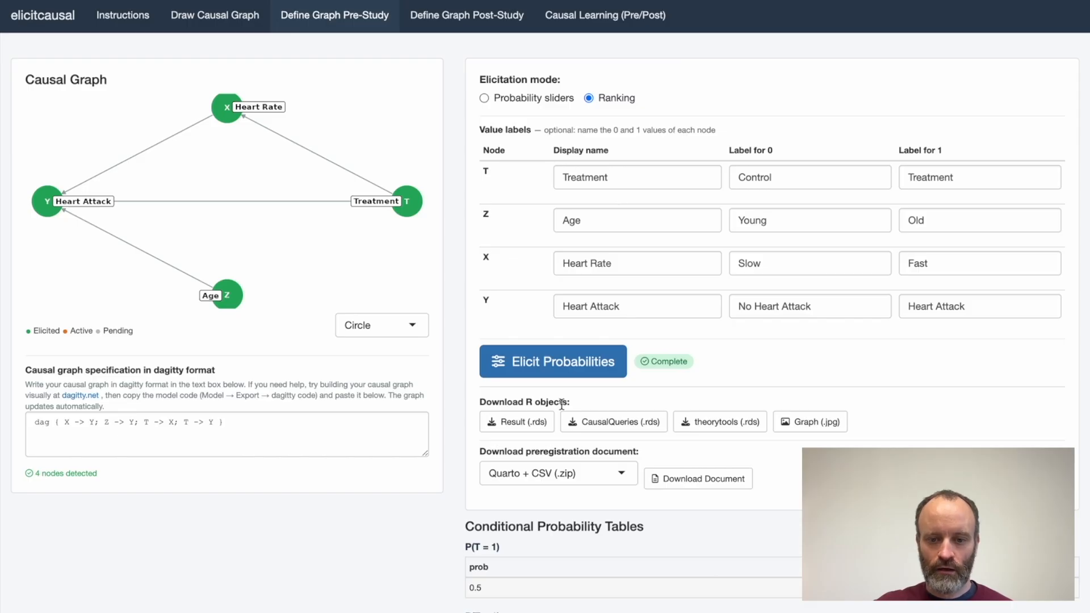
# Check the available preregistration document formats and save the elicitation result as an .rds file in the Downloads folder.
pyautogui.click(537, 477)
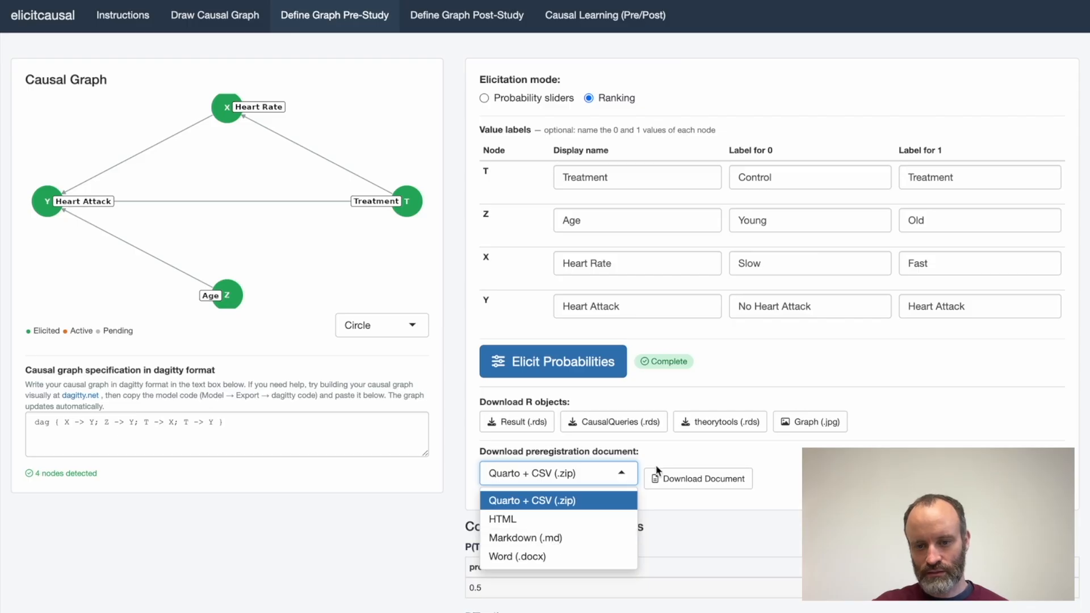
pyautogui.click(664, 449)
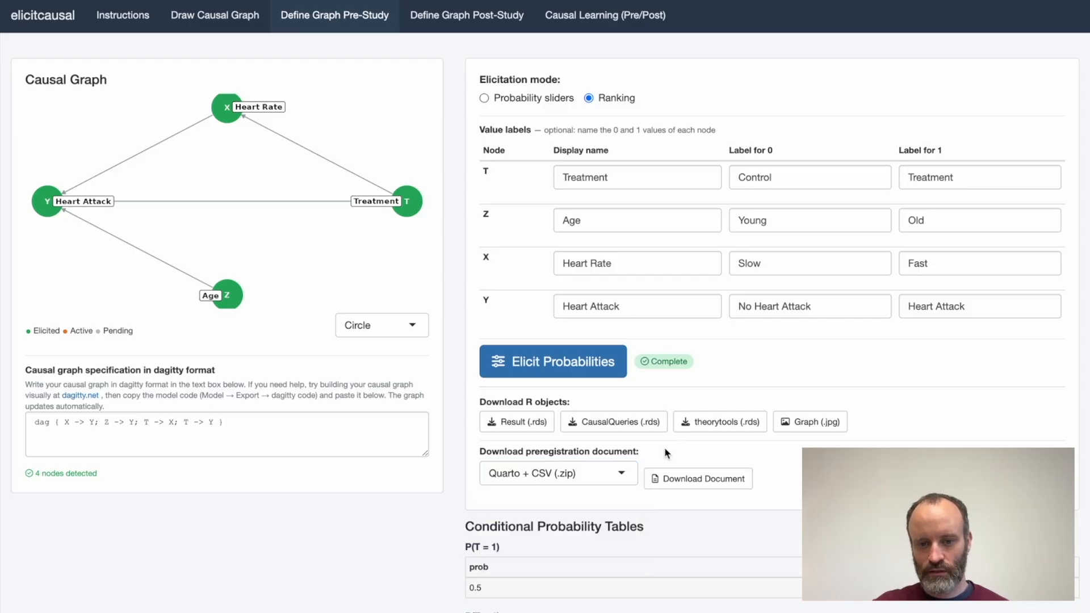
pyautogui.click(514, 426)
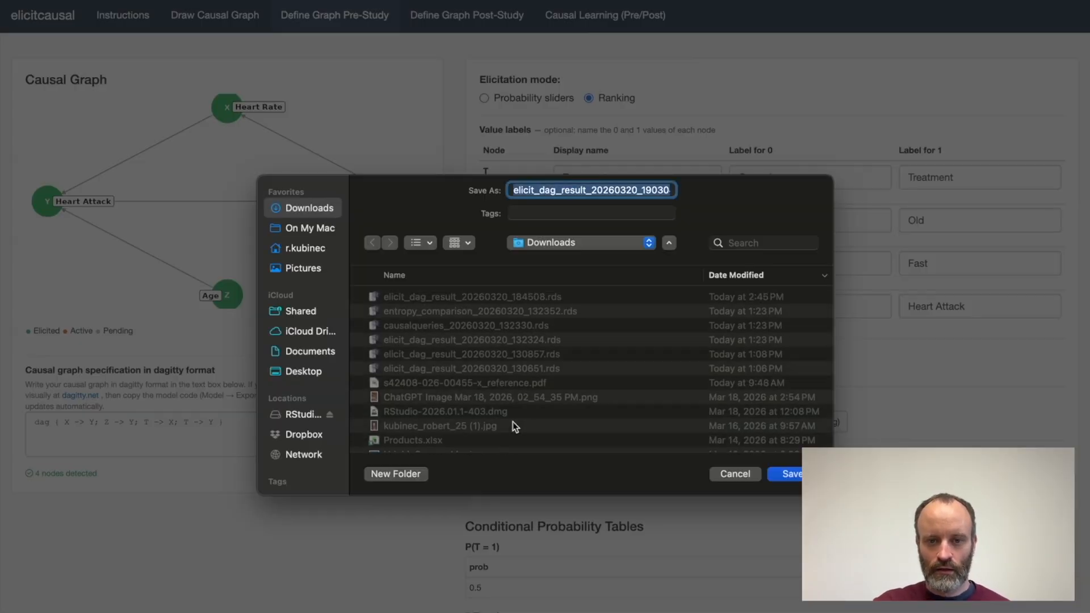
pyautogui.click(791, 474)
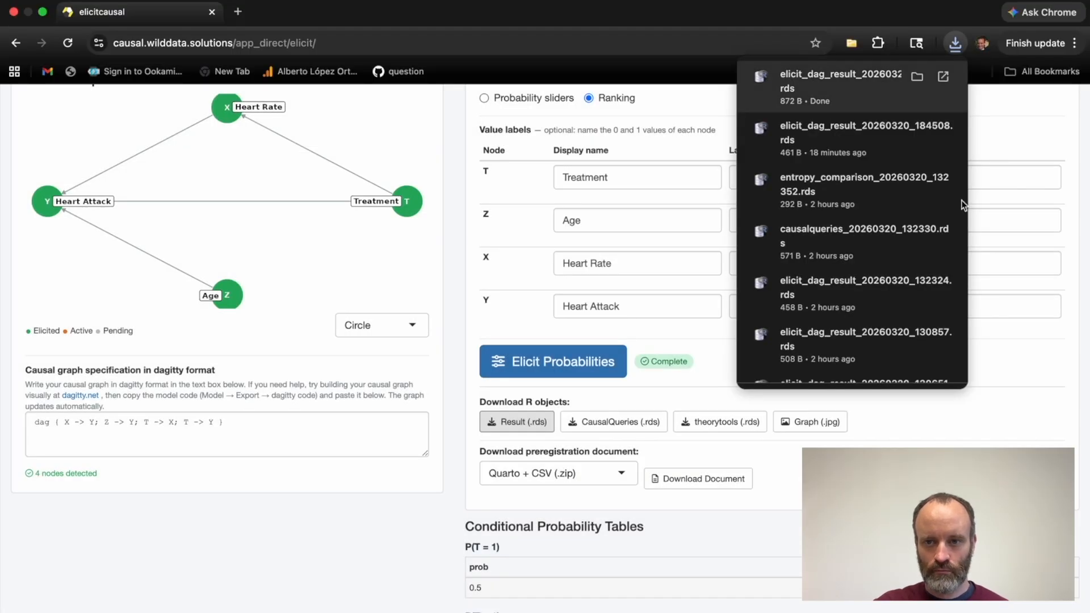
# Download the preregistration document in Word (.docx) format and save it in the Downloads folder.
pyautogui.click(941, 431)
pyautogui.click(619, 476)
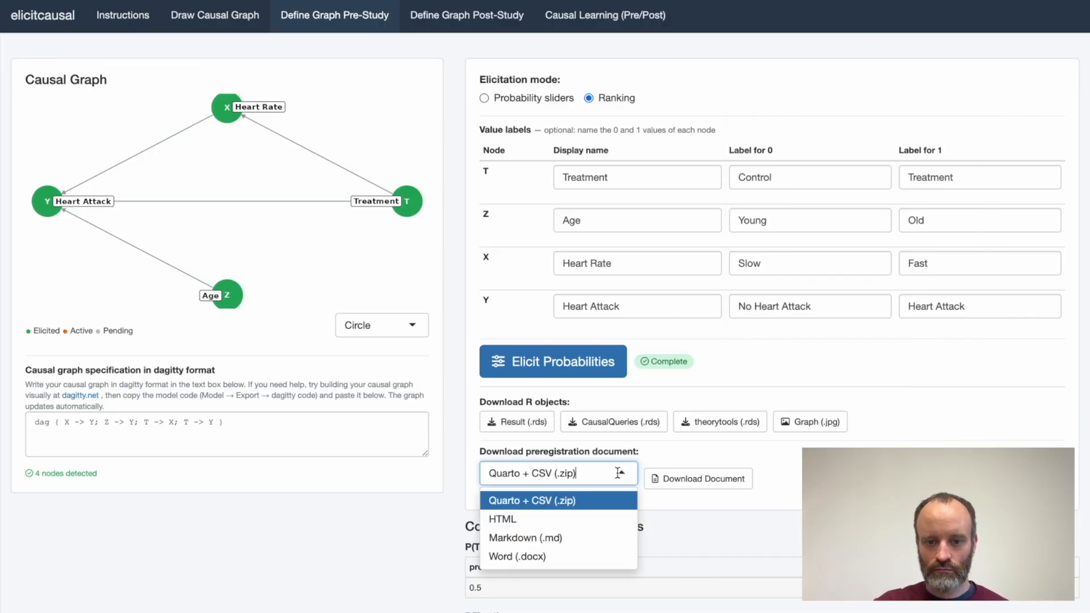
pyautogui.click(576, 555)
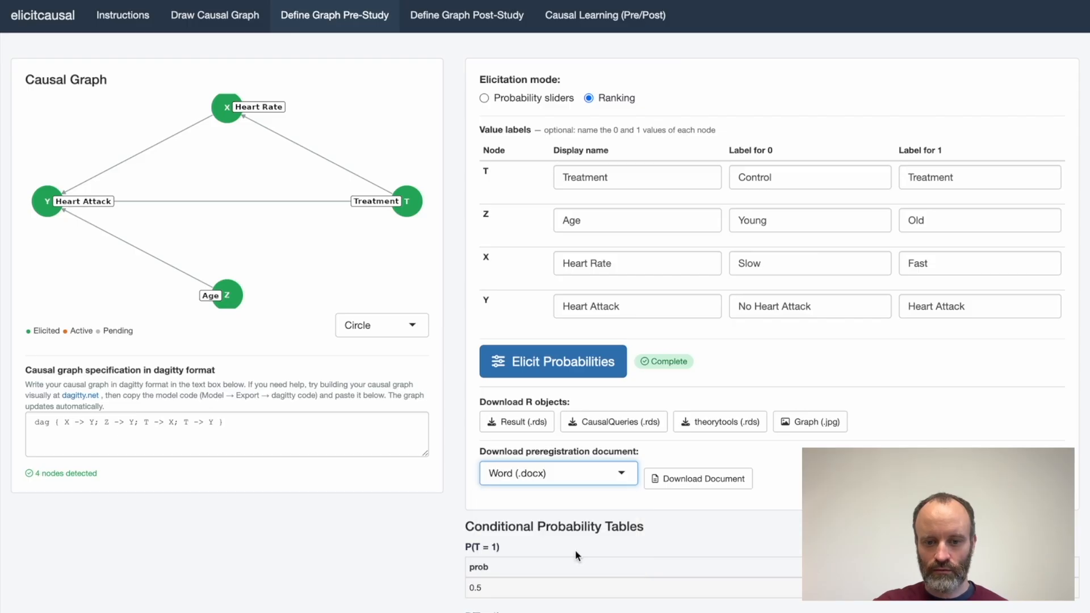
pyautogui.click(595, 482)
pyautogui.click(703, 479)
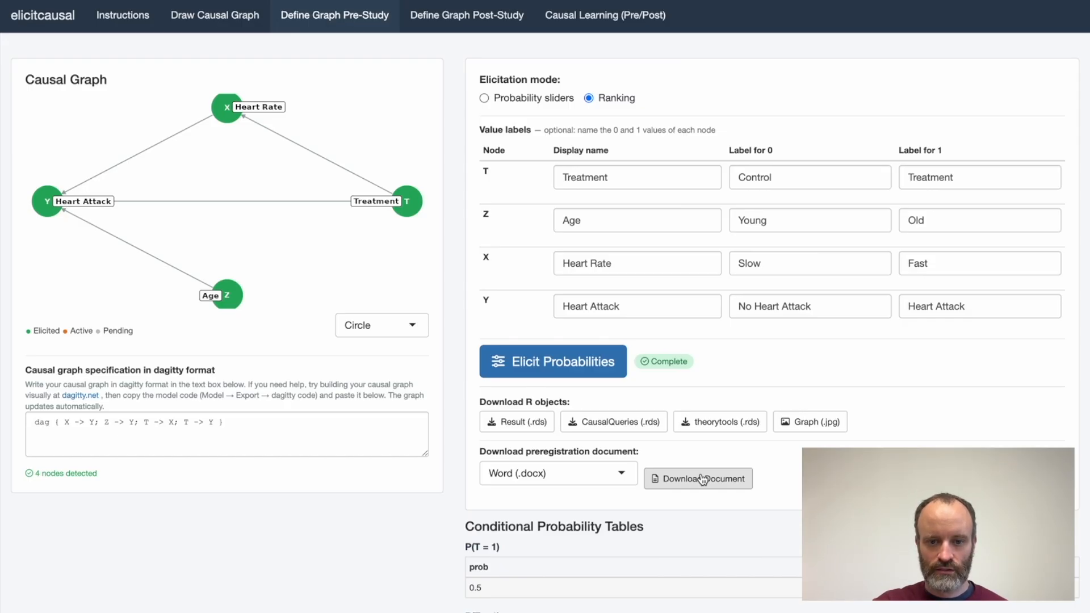
pyautogui.click(703, 480)
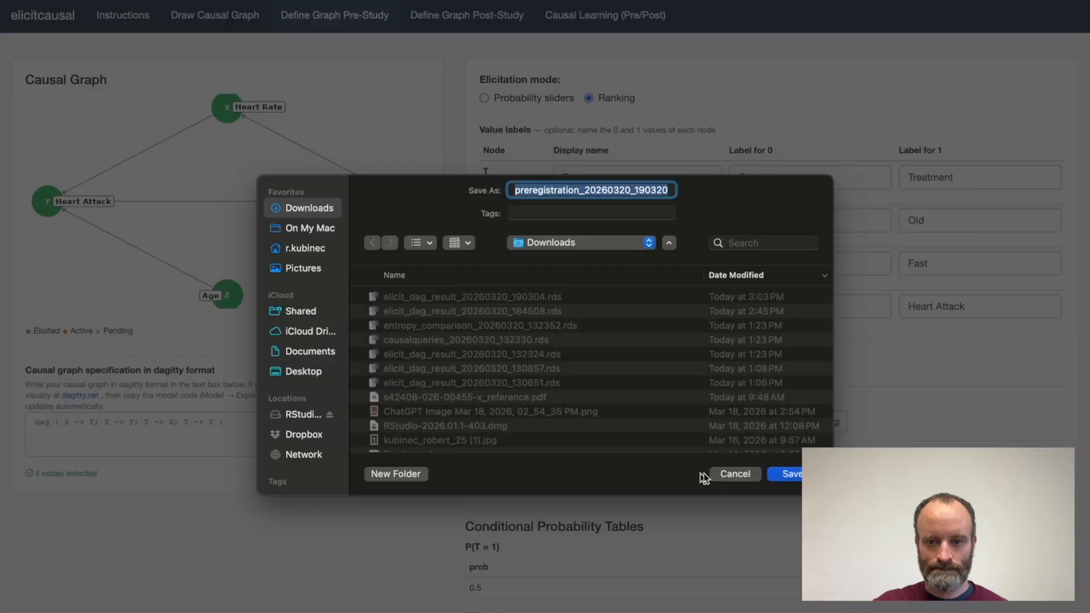
pyautogui.click(786, 473)
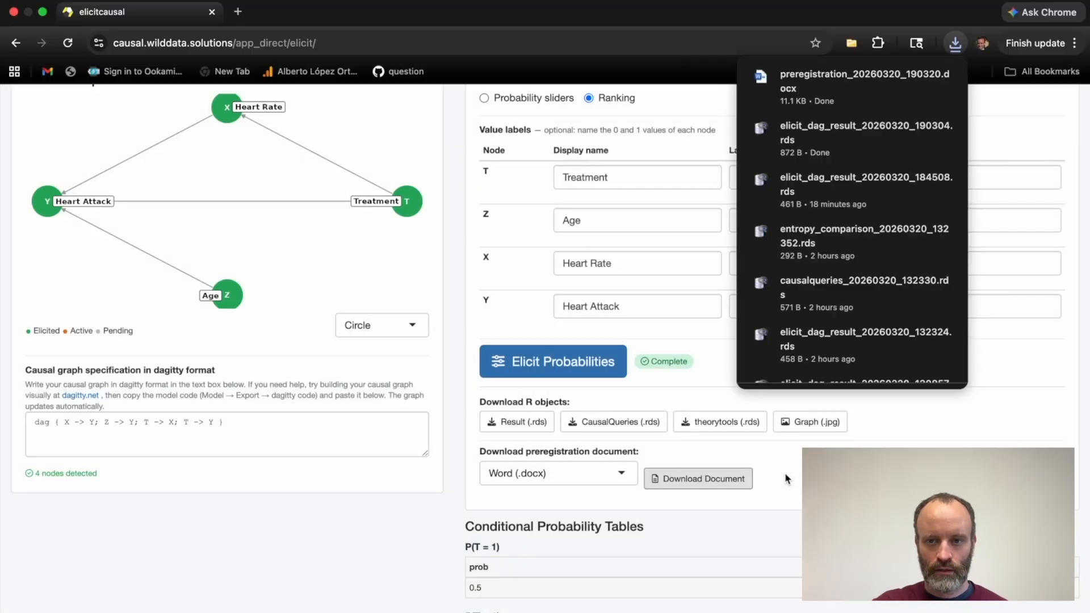
# Open the downloaded preregistration document in Word, review its DAG specification, prior probability tables and entropy summary, and close it.
pyautogui.click(847, 89)
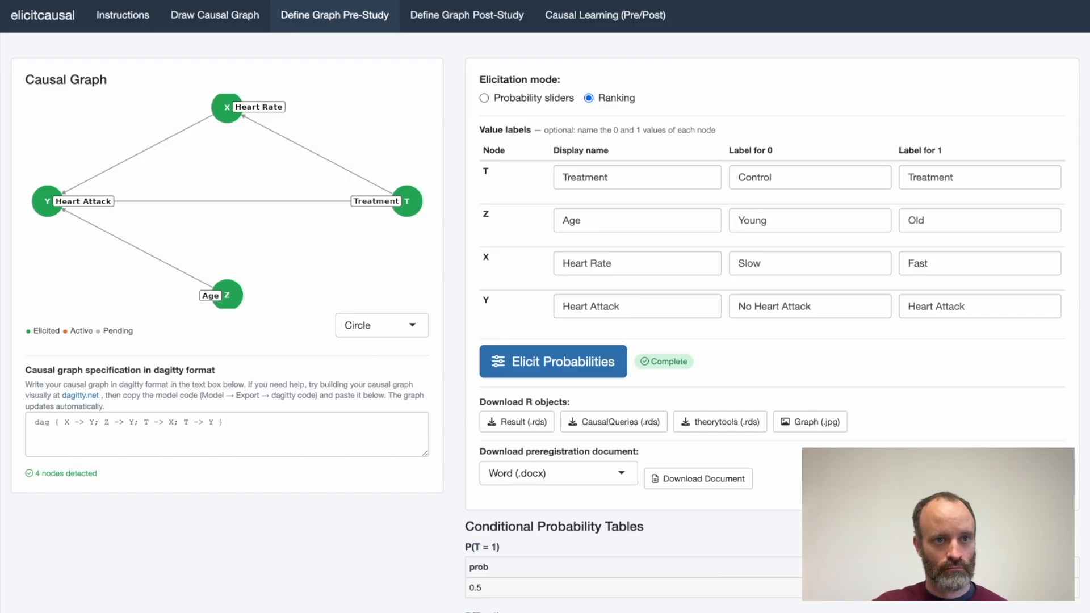
pyautogui.click(43, 11)
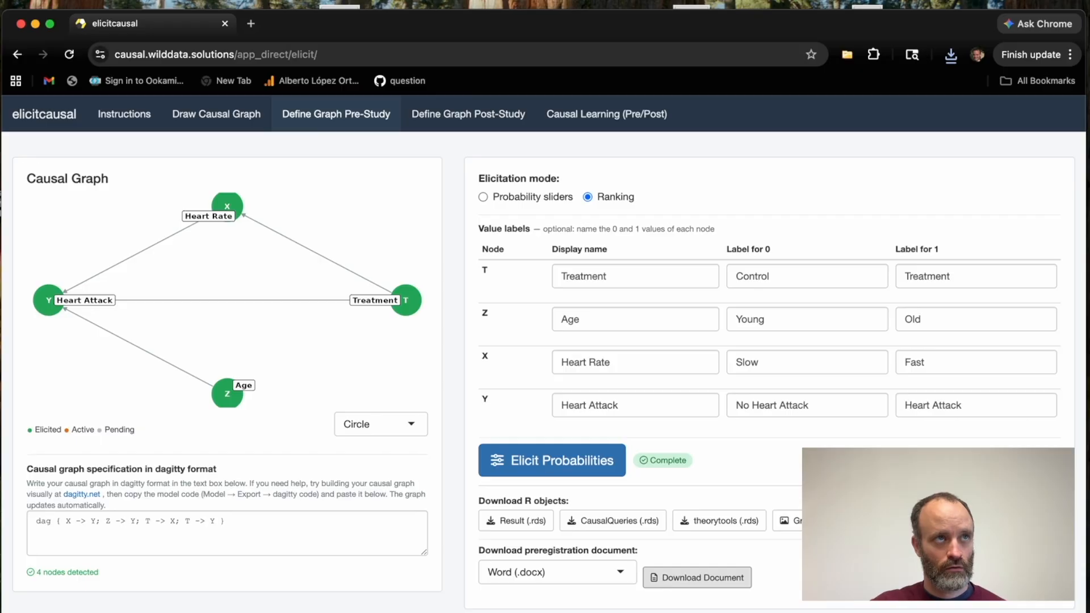
pyautogui.press('super+Tab')
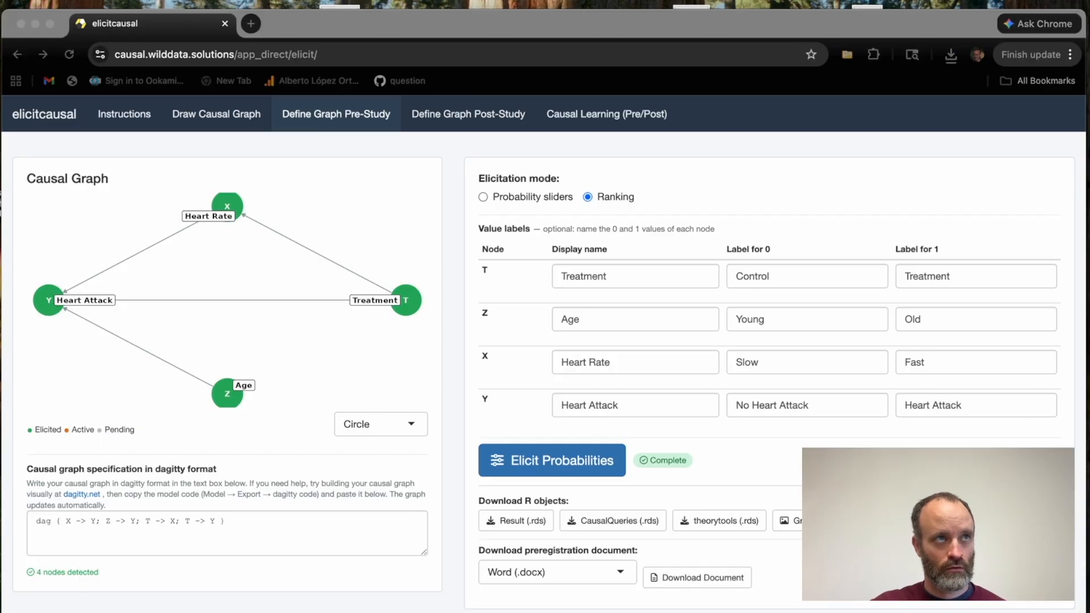
pyautogui.moveTo(0, 142); pyautogui.dragTo(504, 108)
pyautogui.scroll(-10, 546, 449)
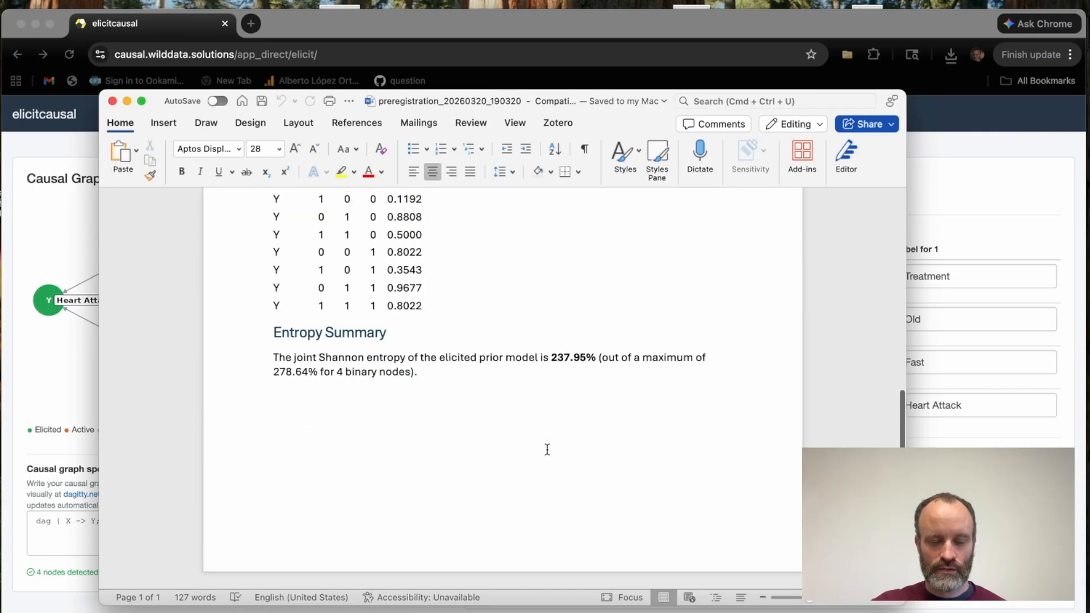
pyautogui.scroll(10, 547, 449)
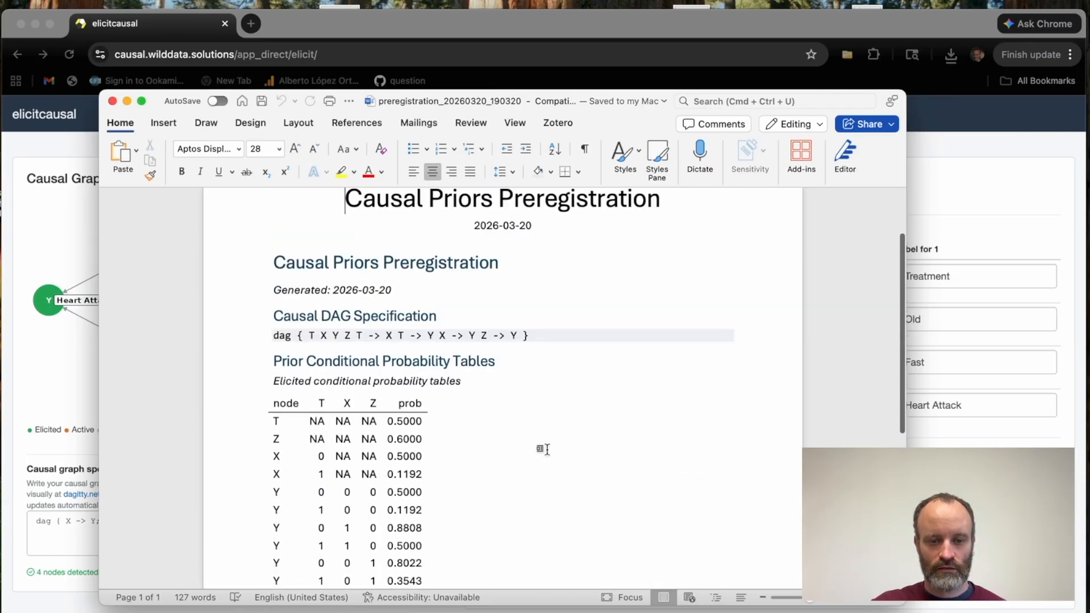
pyautogui.scroll(2, 313, 272)
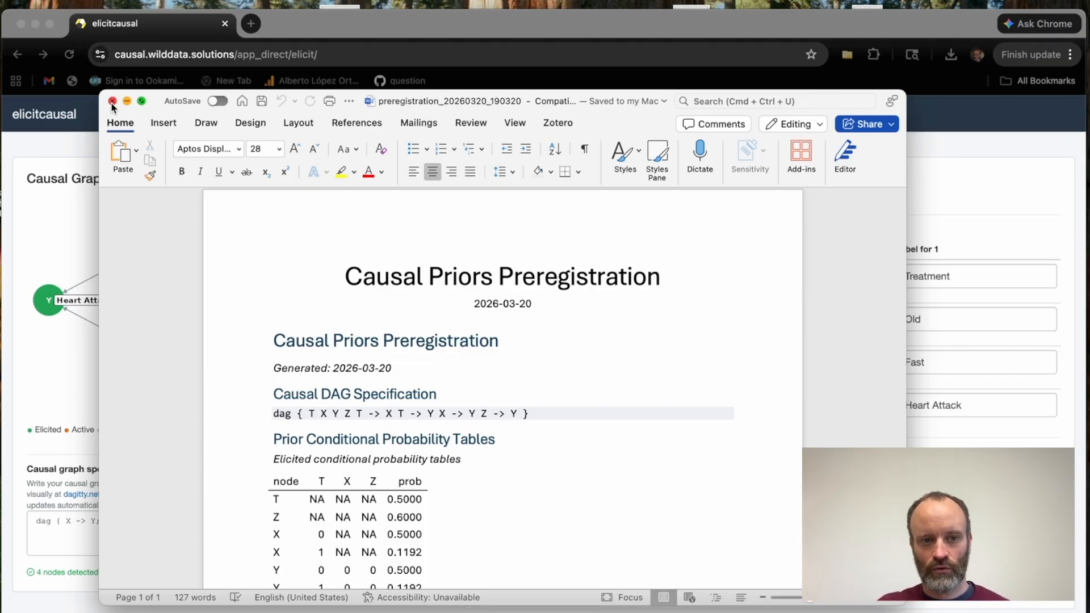
pyautogui.click(112, 102)
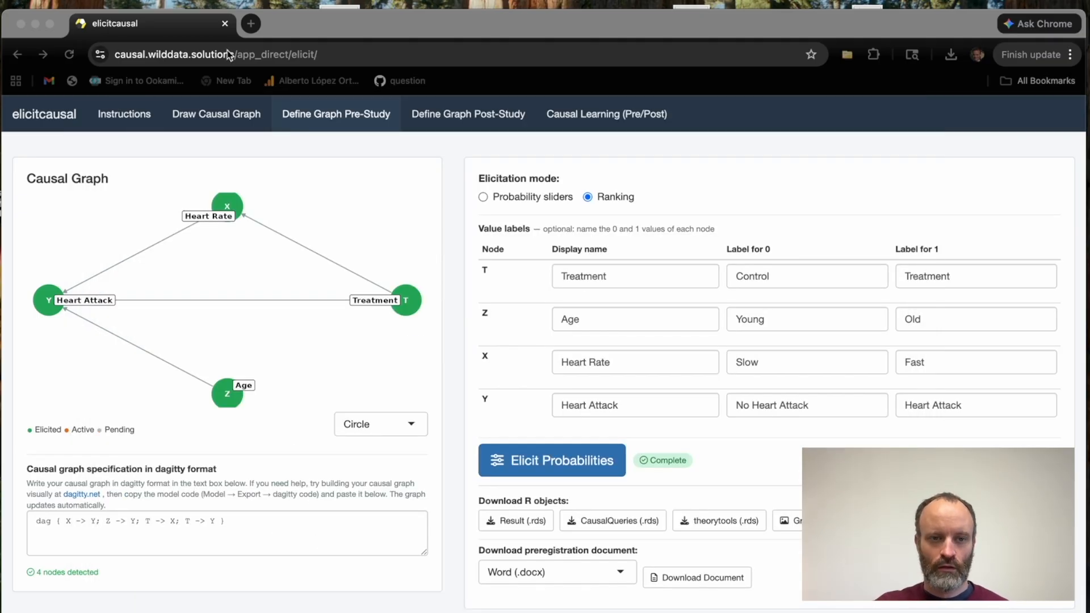
# Reload the elicitcausal app to clear the current session and check the pre-study graph definition.
pyautogui.moveTo(341, 22); pyautogui.dragTo(341, 10)
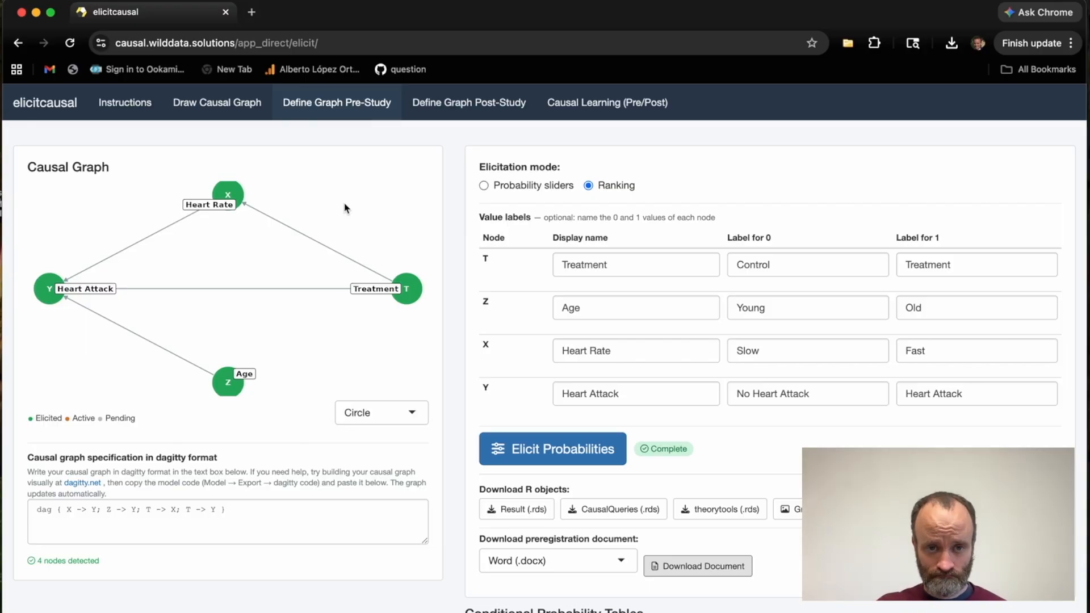
pyautogui.click(70, 45)
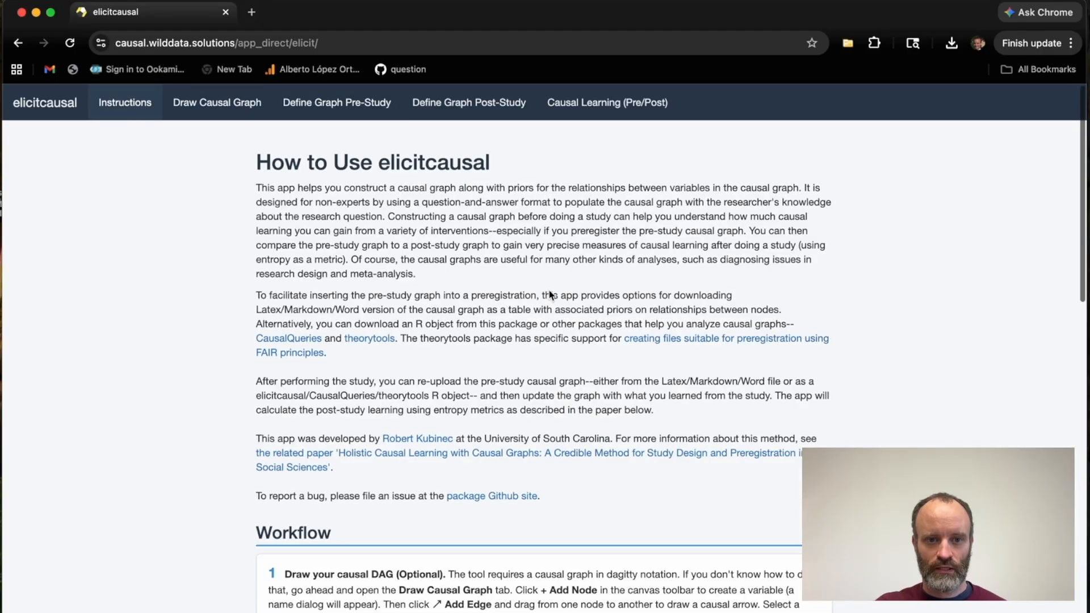
pyautogui.click(341, 113)
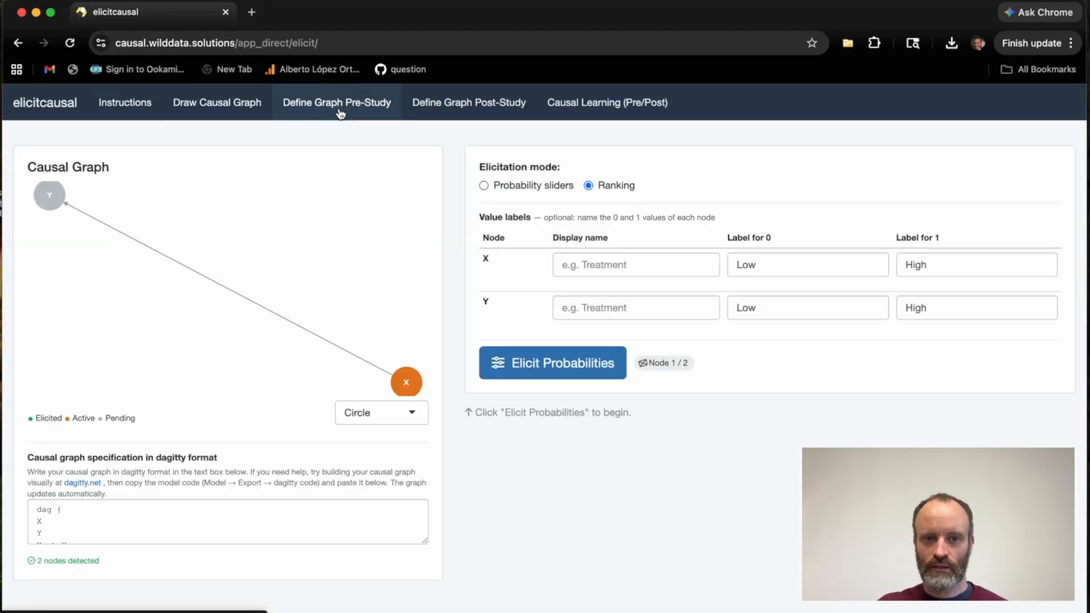
pyautogui.click(589, 274)
pyautogui.click(703, 208)
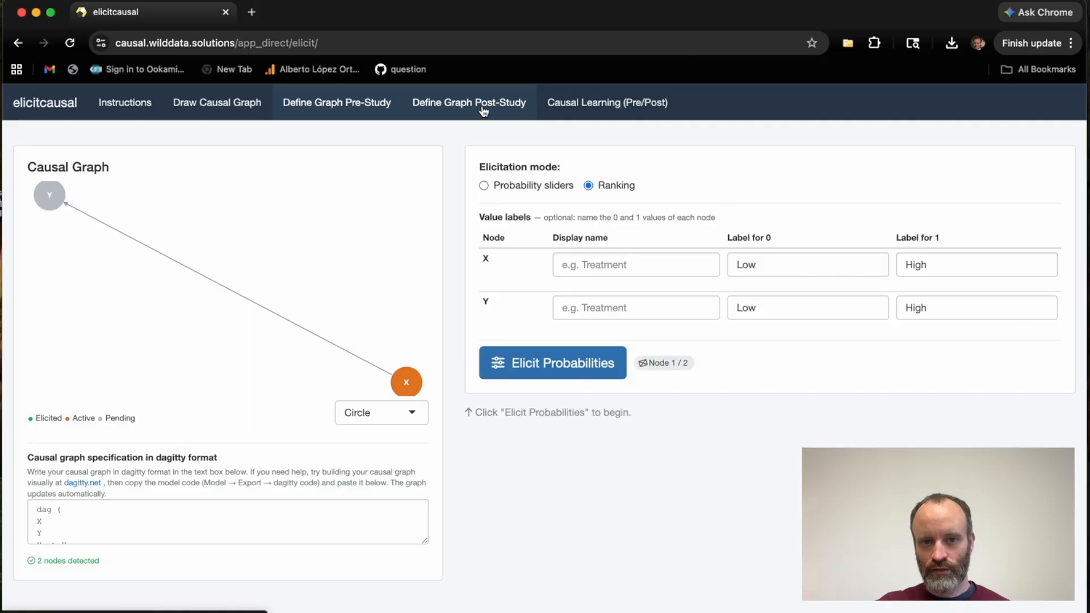
# In the post-study graph definition, upload elicit_dag_result_20260320_190304.rds from the Downloads folder as the pre-study file.
pyautogui.click(440, 108)
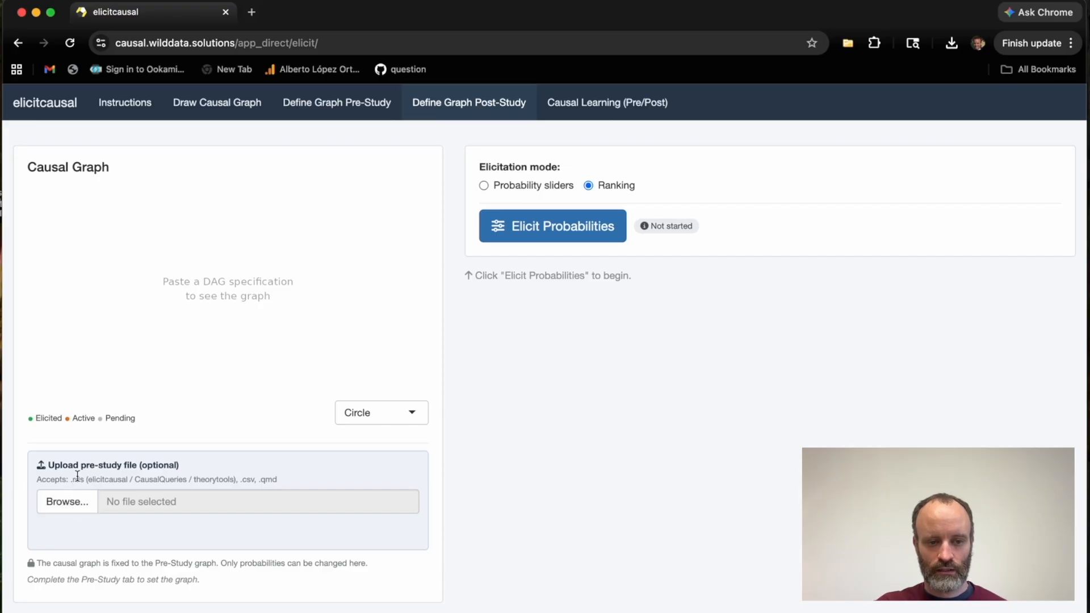
pyautogui.click(63, 496)
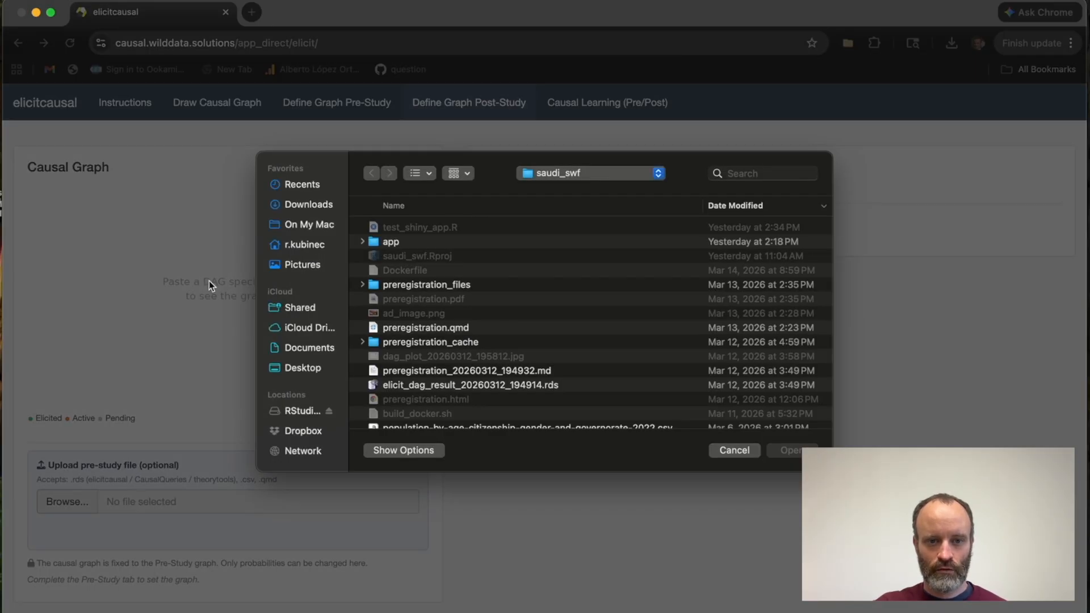
pyautogui.click(320, 204)
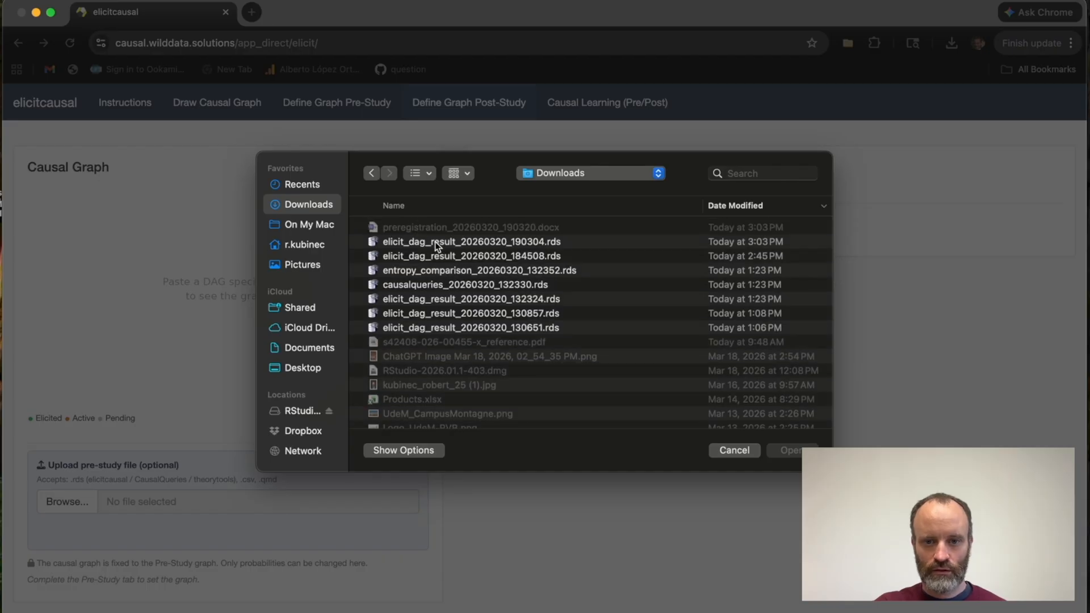
pyautogui.click(435, 242)
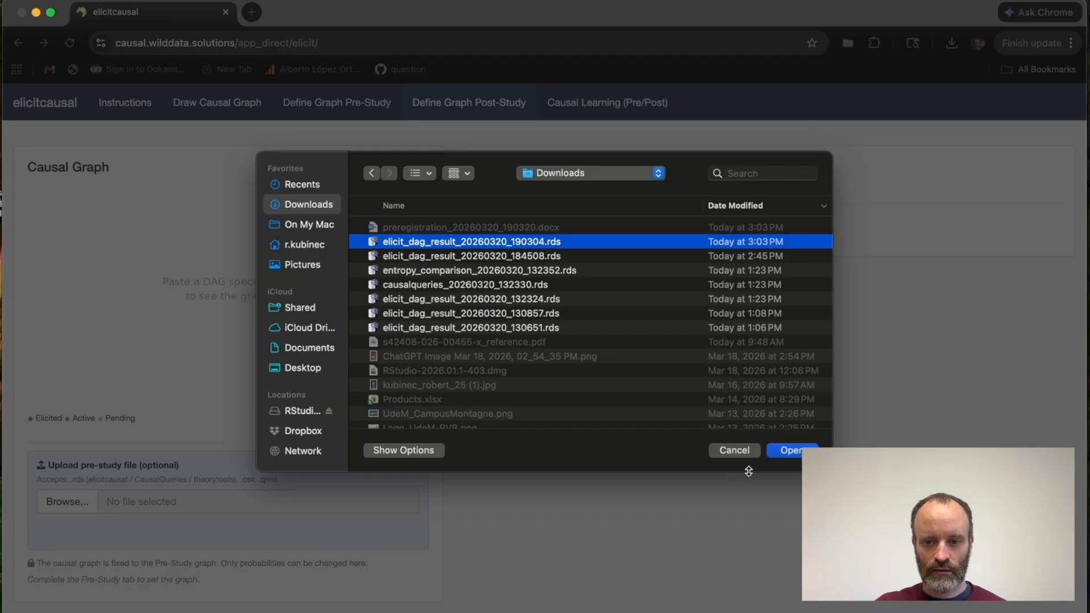
pyautogui.click(796, 453)
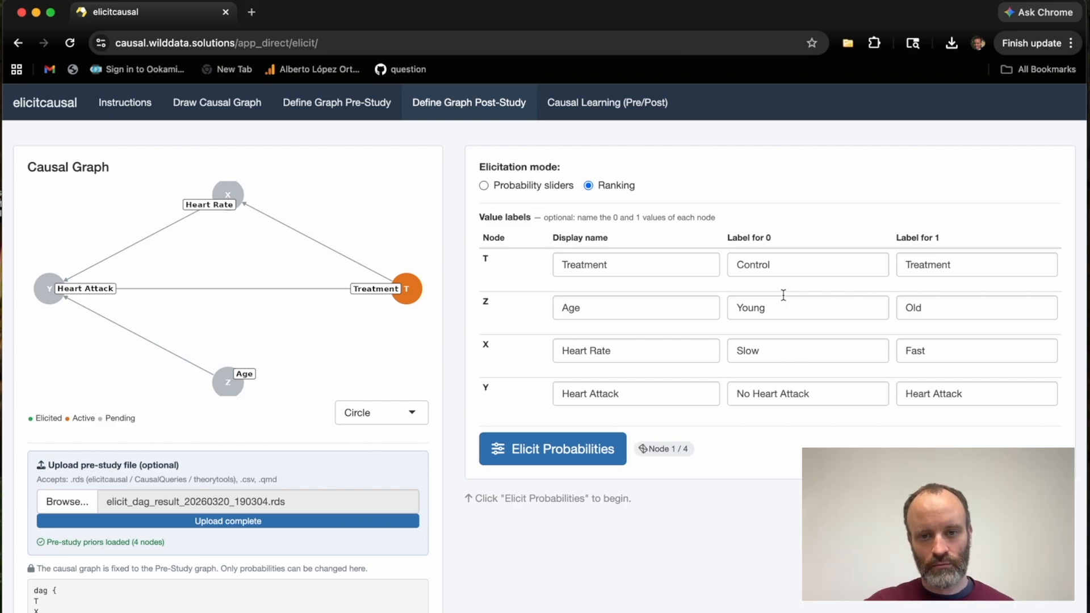
# Start the post-study elicitation with probability sliders, keeping the prior probabilities of 0.5 for Treatment and 0.6 for Old age.
pyautogui.click(485, 186)
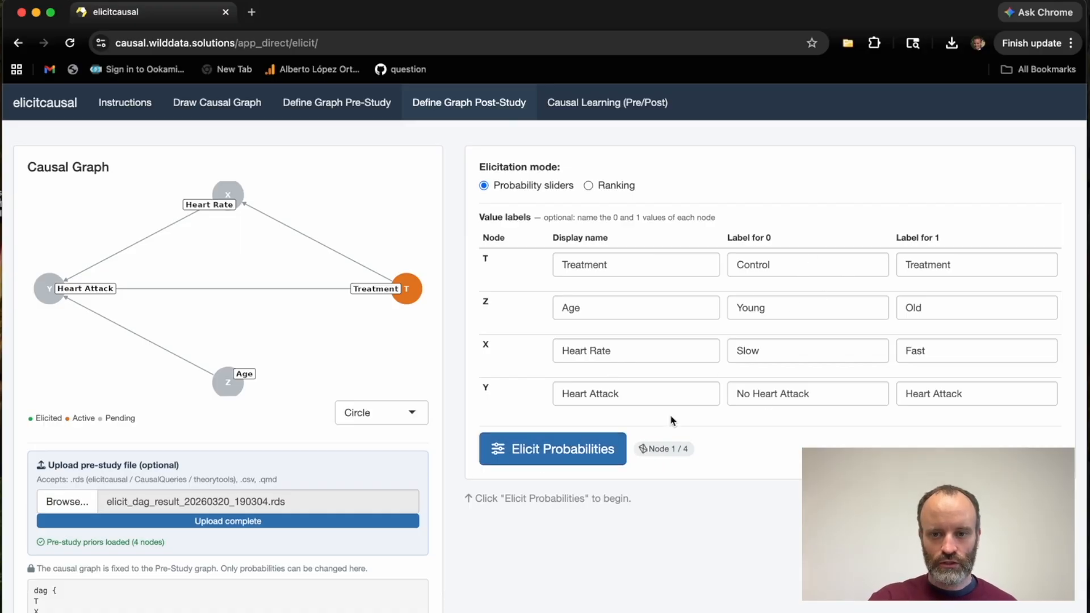
pyautogui.click(520, 453)
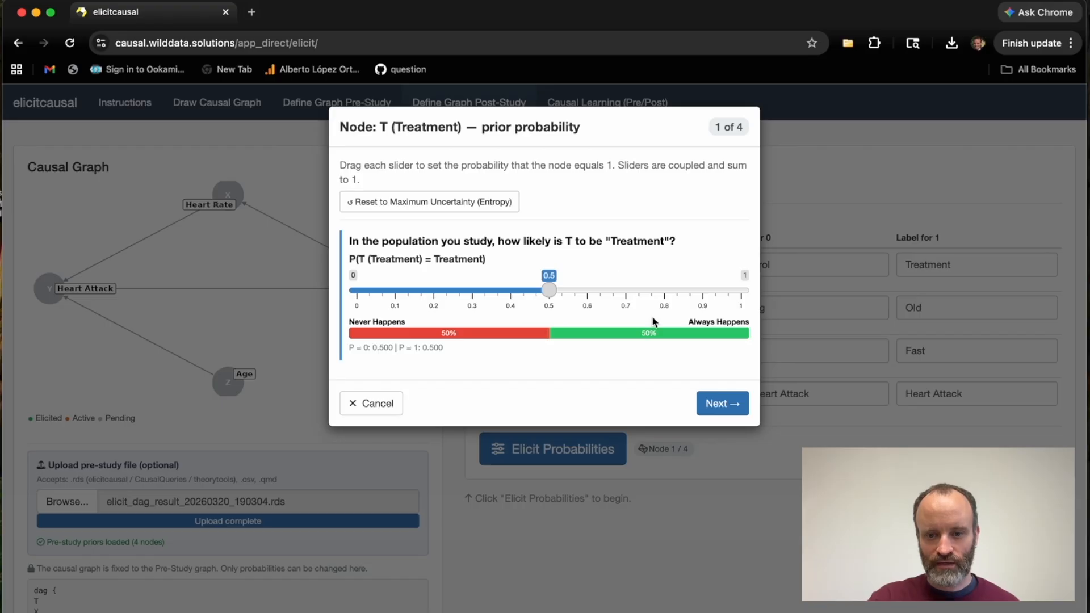
pyautogui.click(718, 403)
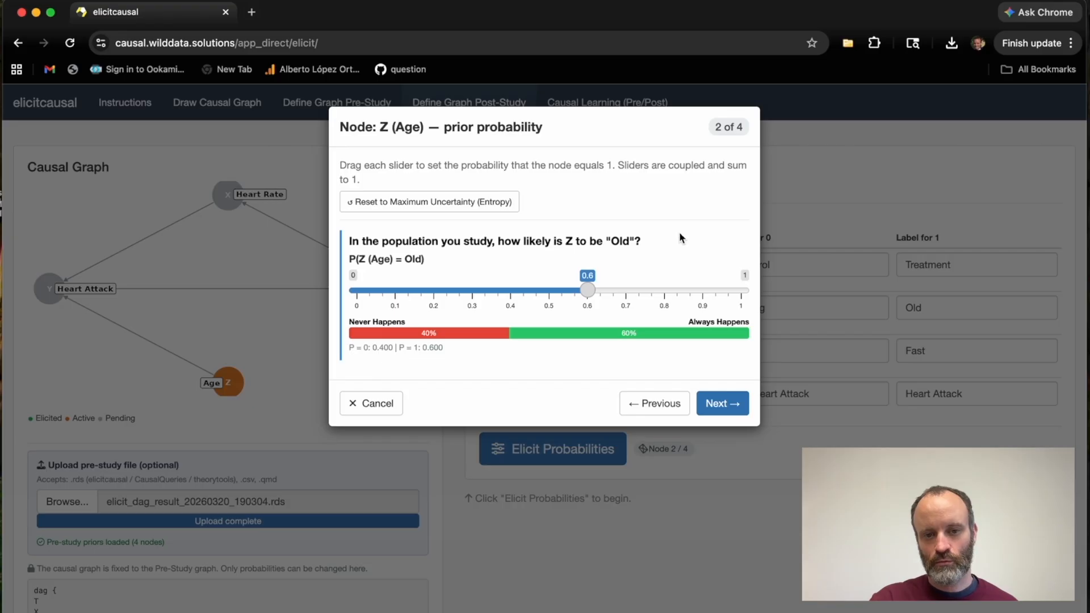
pyautogui.moveTo(440, 255); pyautogui.dragTo(356, 237)
pyautogui.click(356, 237)
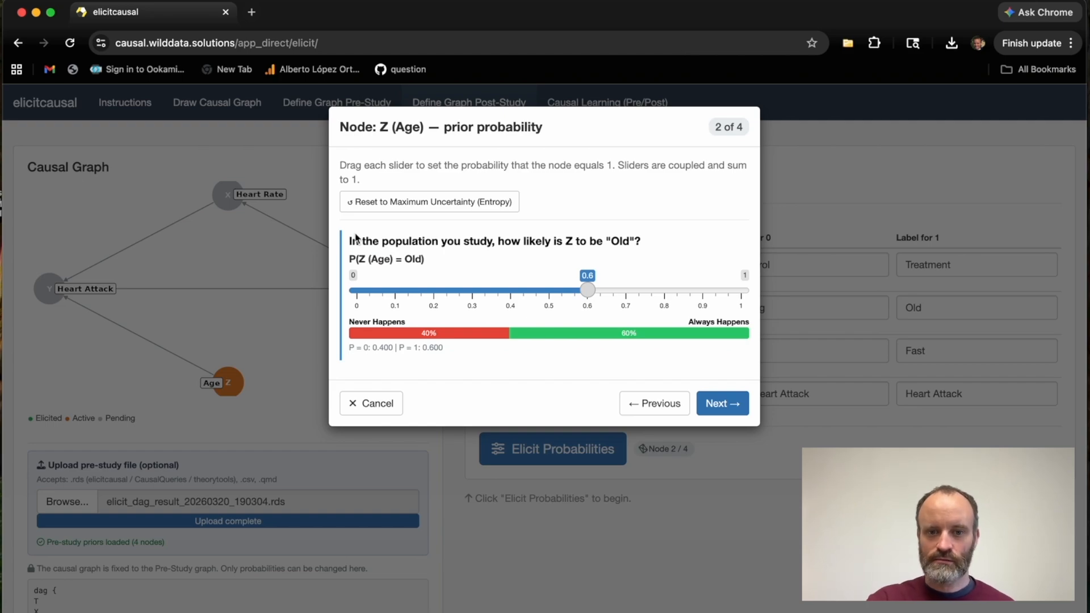
pyautogui.click(722, 403)
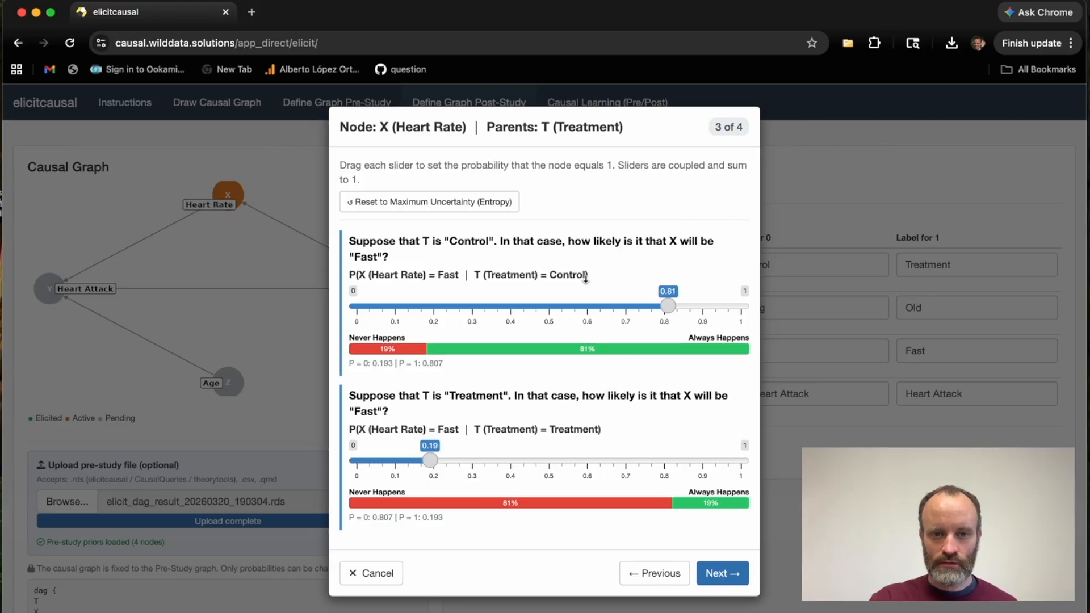
# Set the probability of a Fast heart rate to 0.65 under Control and 0.35 under Treatment, and continue to the Heart Attack node.
pyautogui.moveTo(382, 126); pyautogui.dragTo(468, 126)
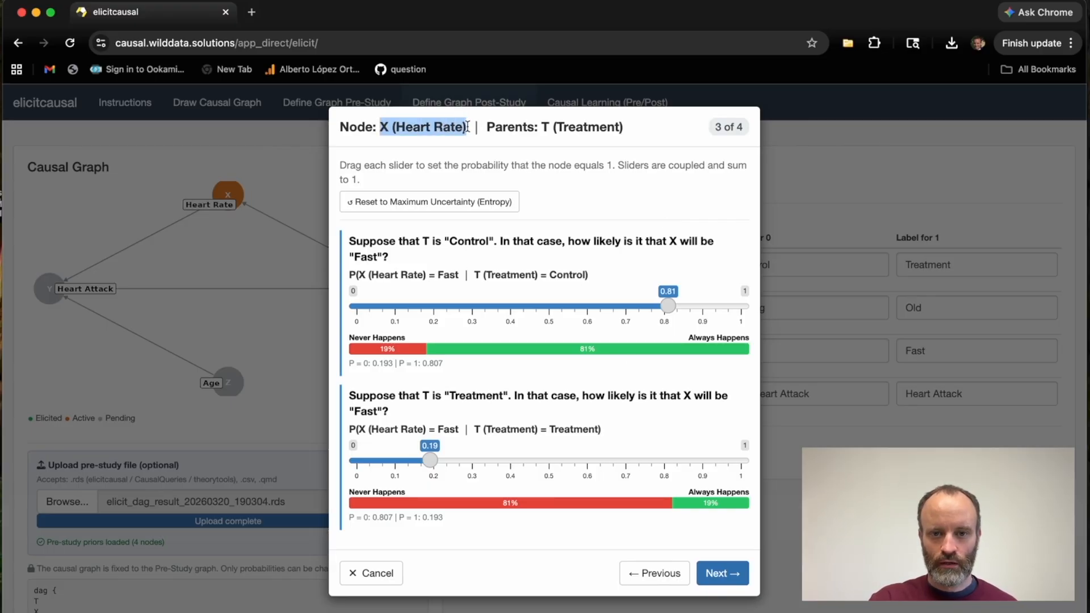
pyautogui.moveTo(542, 126); pyautogui.dragTo(623, 126)
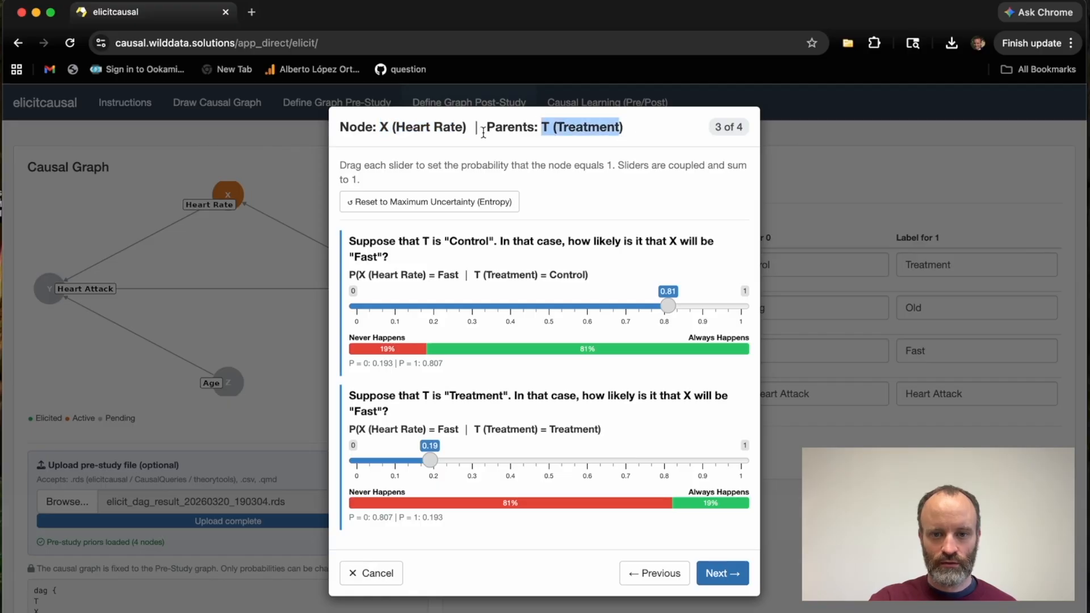
pyautogui.click(673, 210)
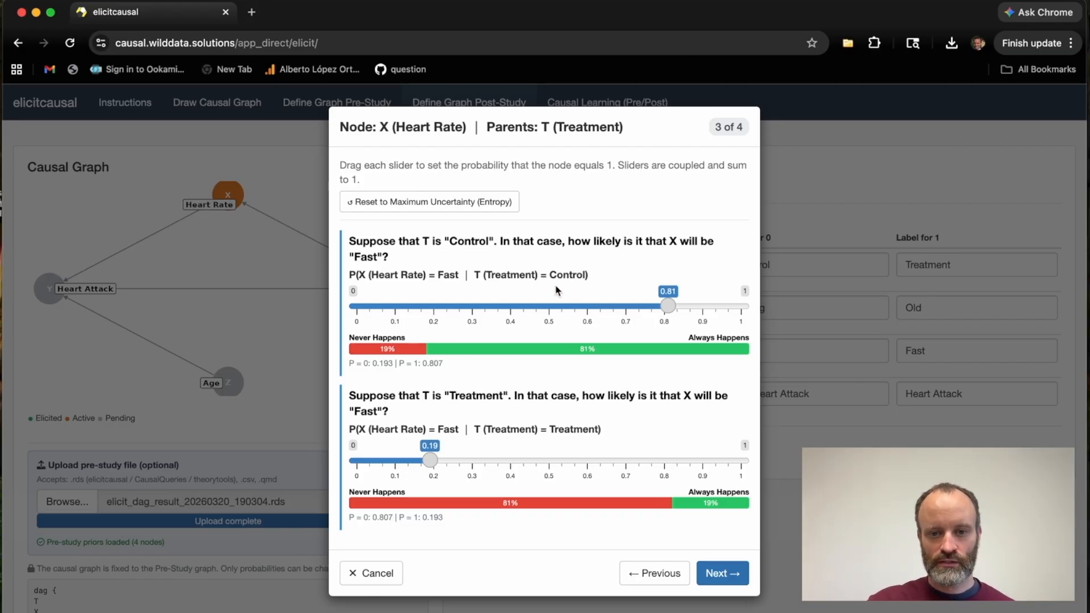
pyautogui.tripleClick(612, 275)
pyautogui.click(669, 306)
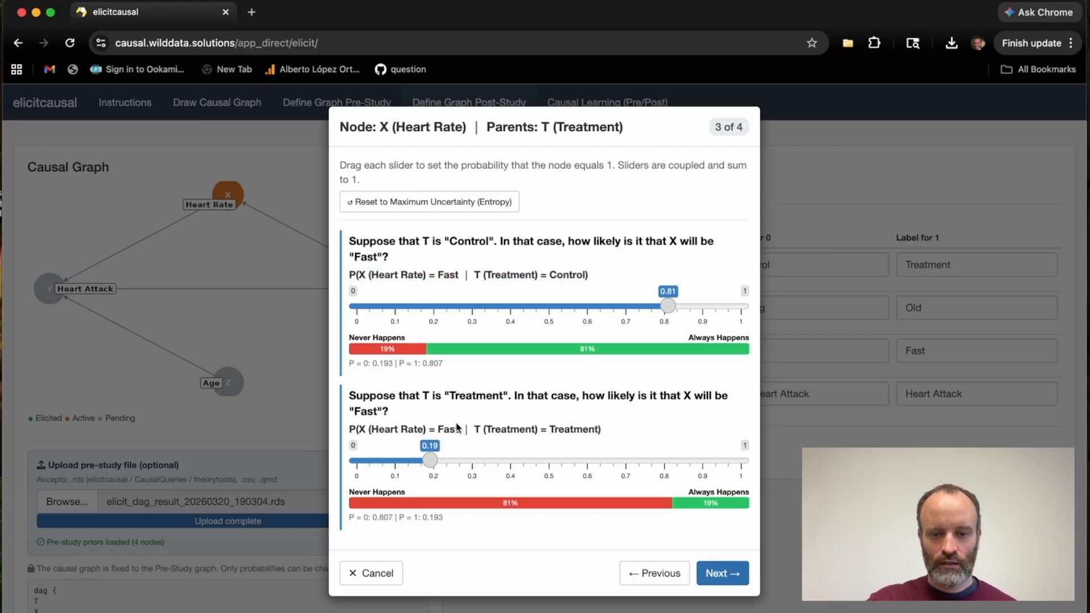
pyautogui.moveTo(603, 429); pyautogui.dragTo(370, 430)
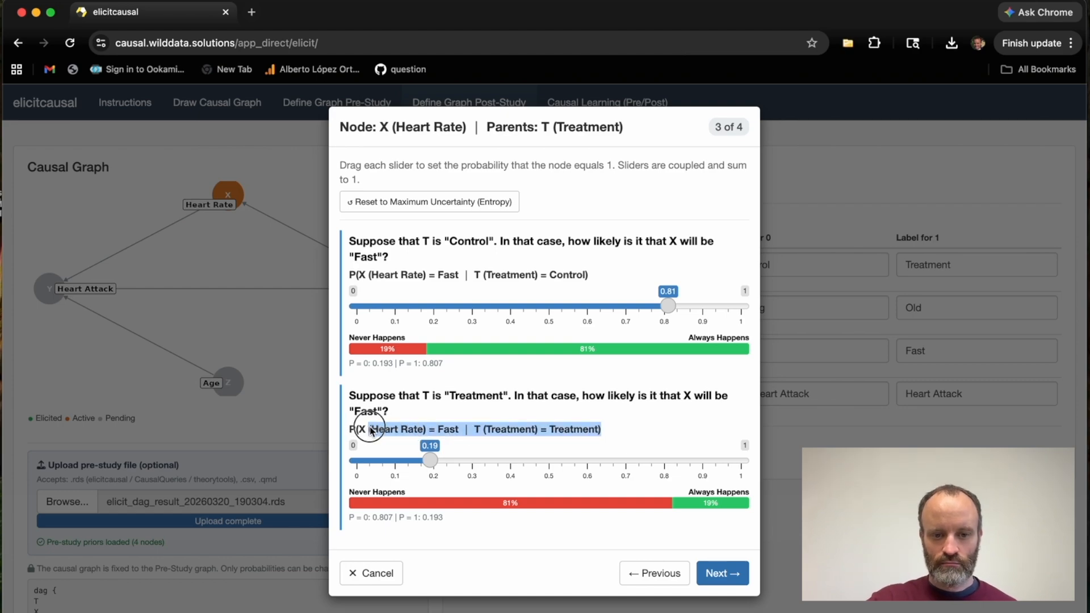
pyautogui.click(372, 431)
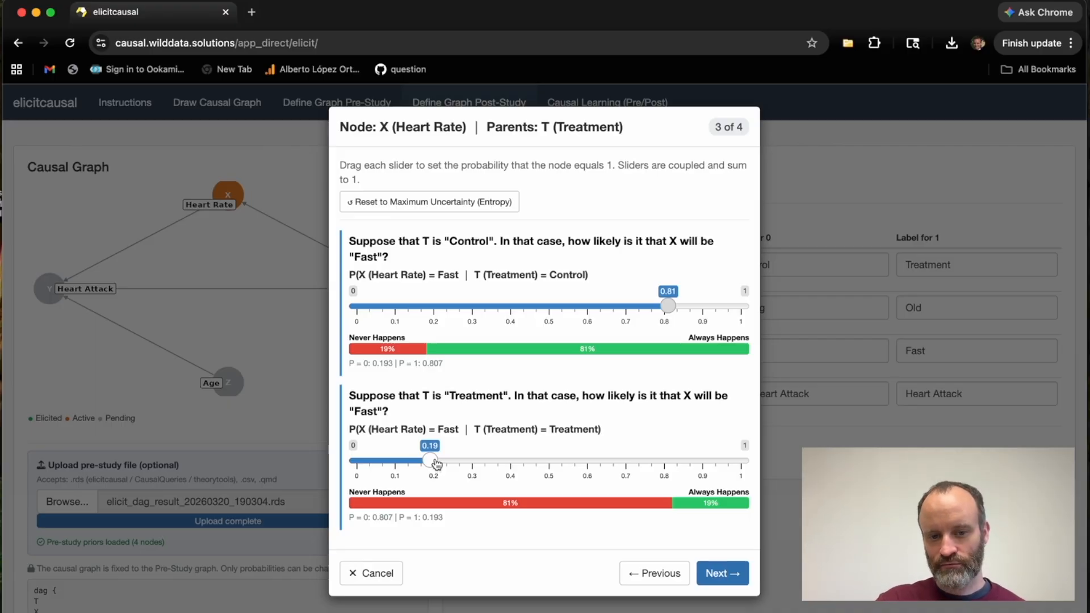
pyautogui.moveTo(437, 465); pyautogui.dragTo(497, 466)
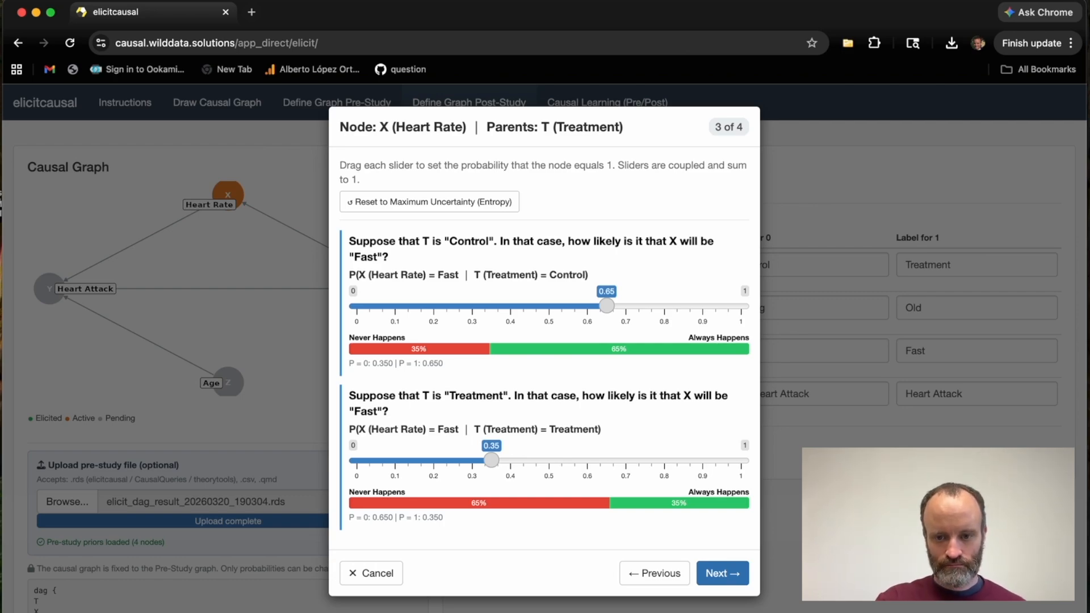
pyautogui.click(720, 570)
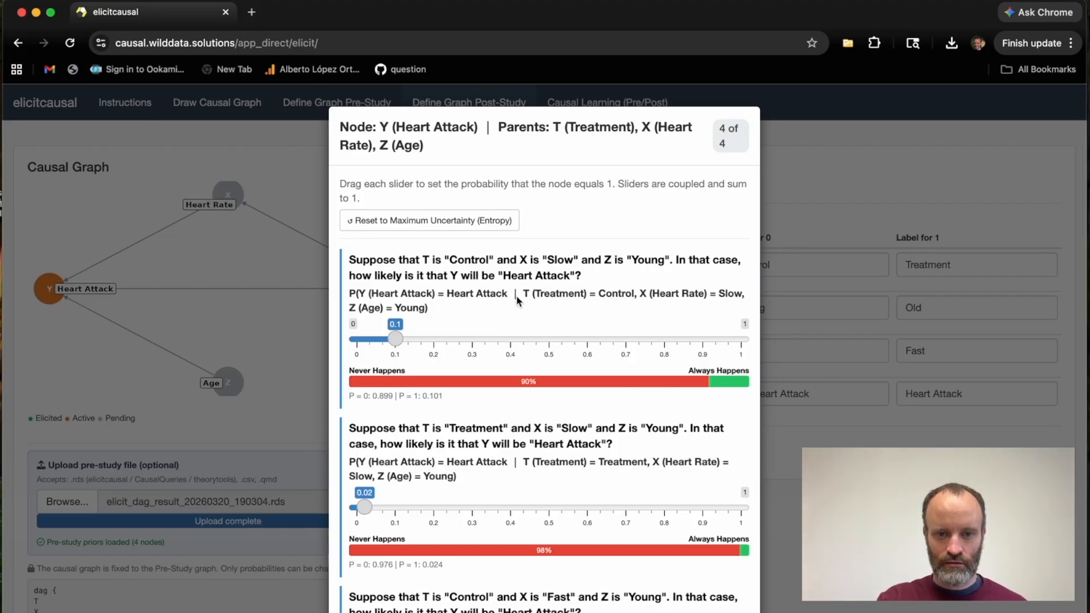
# Examine the Heart Attack probabilities across all combinations of treatment, heart rate and age.
pyautogui.scroll(-15, 518, 299)
pyautogui.scroll(15, 518, 300)
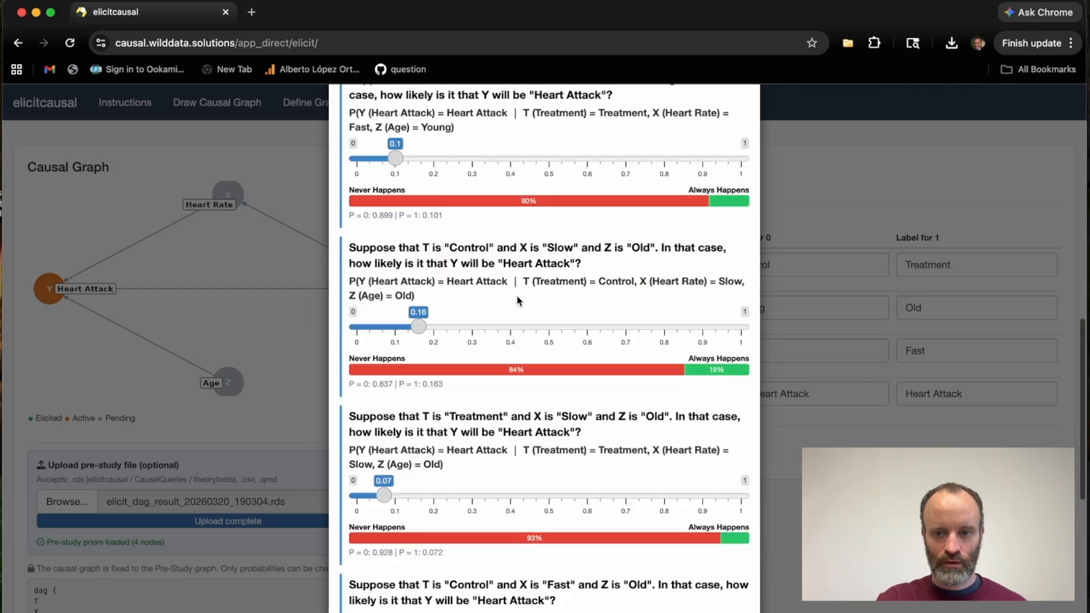
pyautogui.scroll(-1, 517, 299)
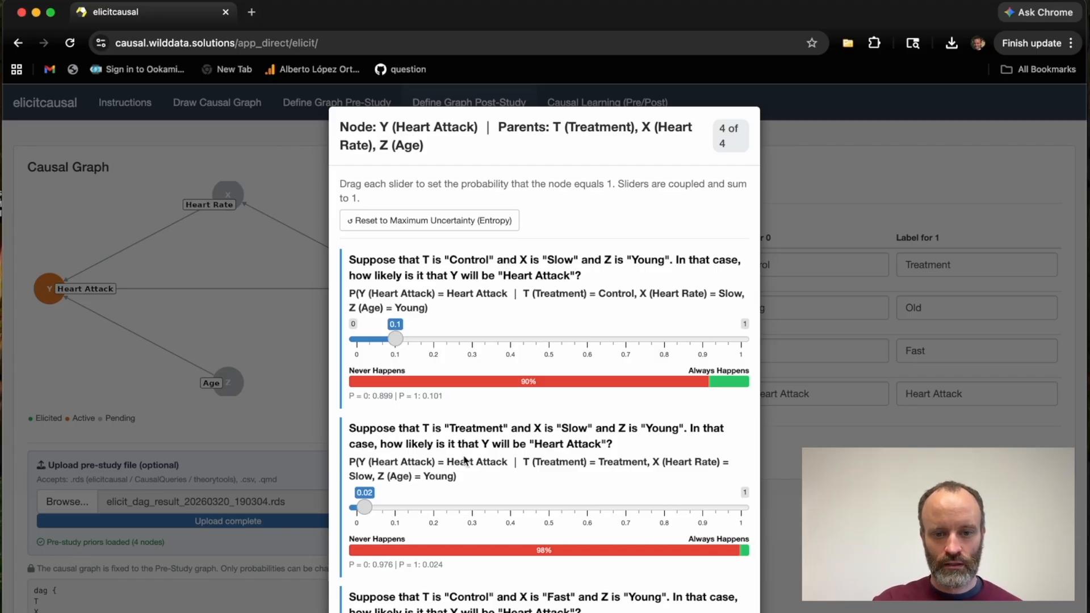
pyautogui.scroll(-10, 514, 461)
pyautogui.scroll(-12, 514, 457)
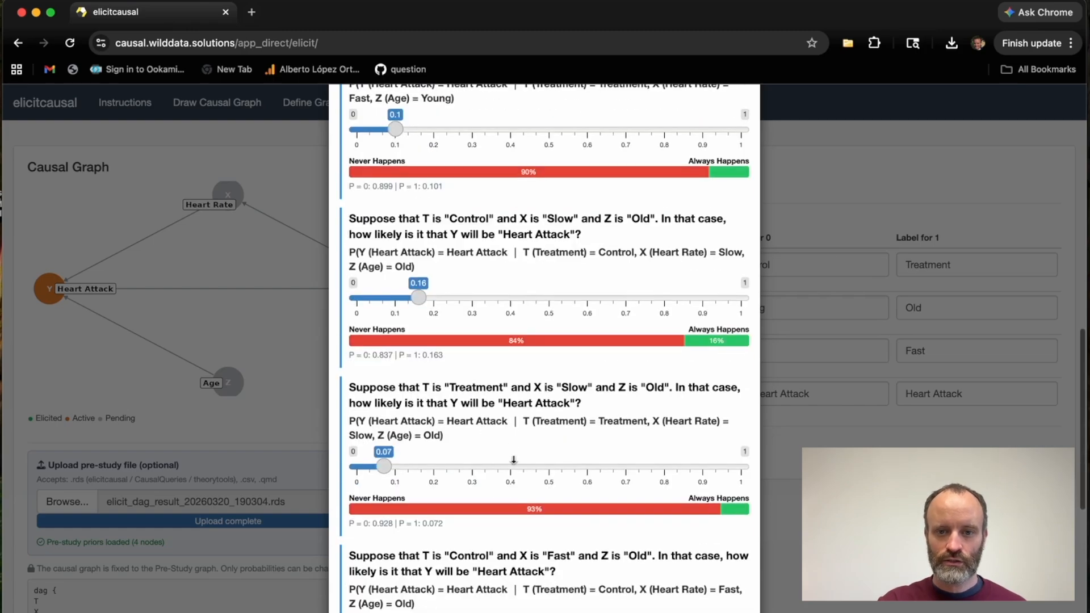
pyautogui.scroll(18, 513, 463)
pyautogui.scroll(4, 513, 461)
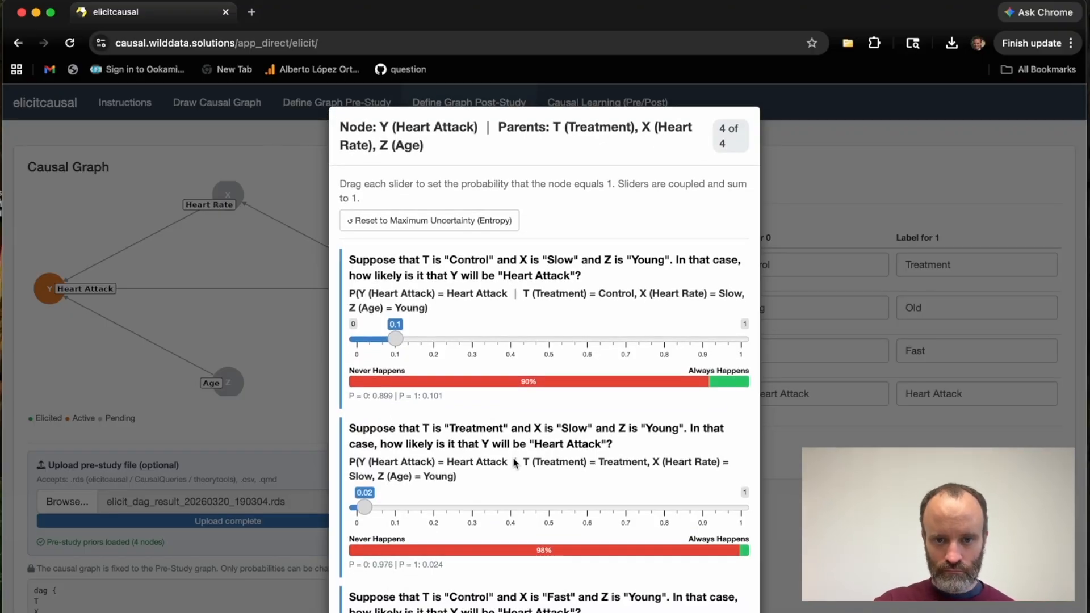
pyautogui.scroll(-9, 514, 463)
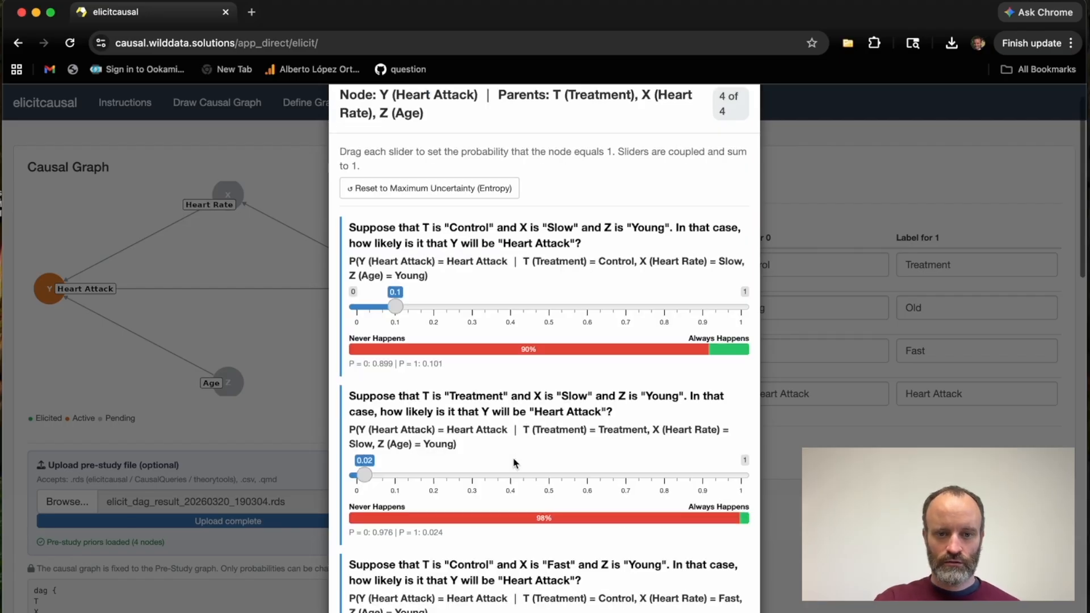
pyautogui.scroll(-7, 514, 463)
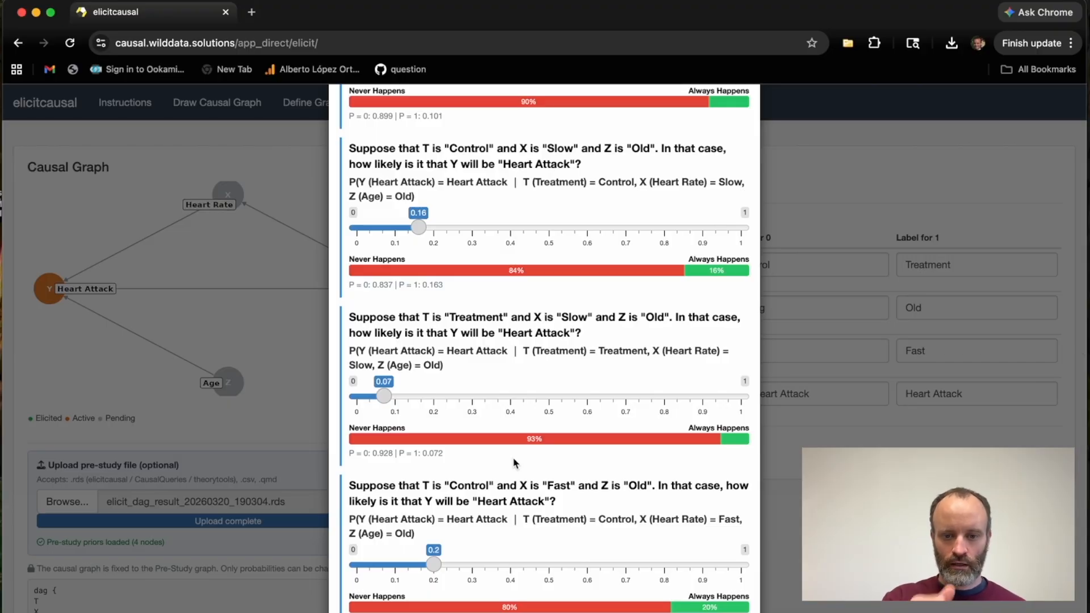
pyautogui.scroll(3, 514, 463)
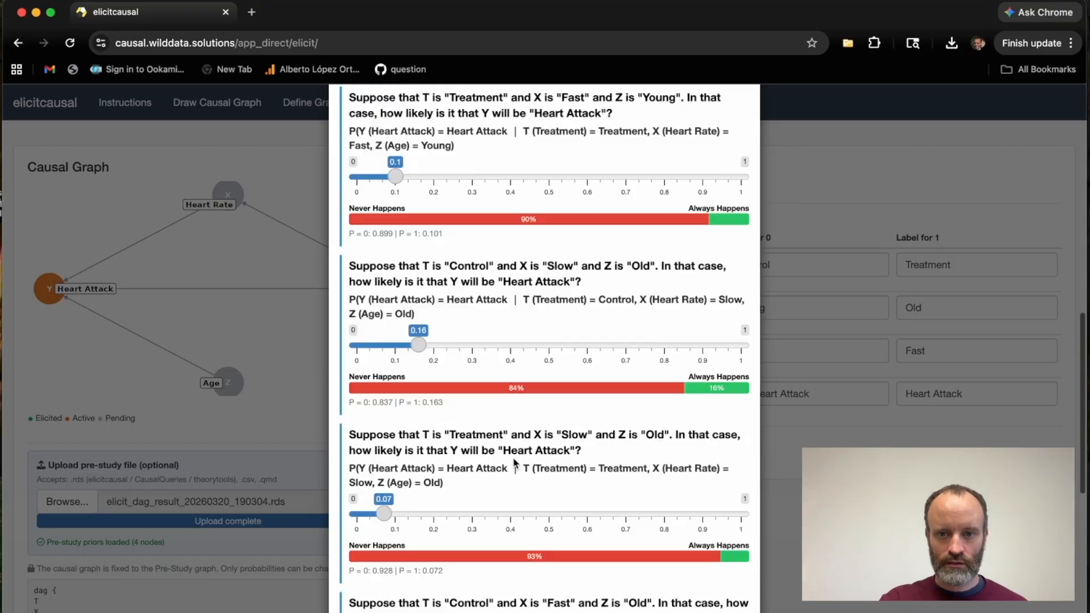
# Set the probability of a Heart Attack to 0.22 for the Control, Slow and Old scenario.
pyautogui.moveTo(422, 289); pyautogui.dragTo(517, 290)
pyautogui.click(431, 295)
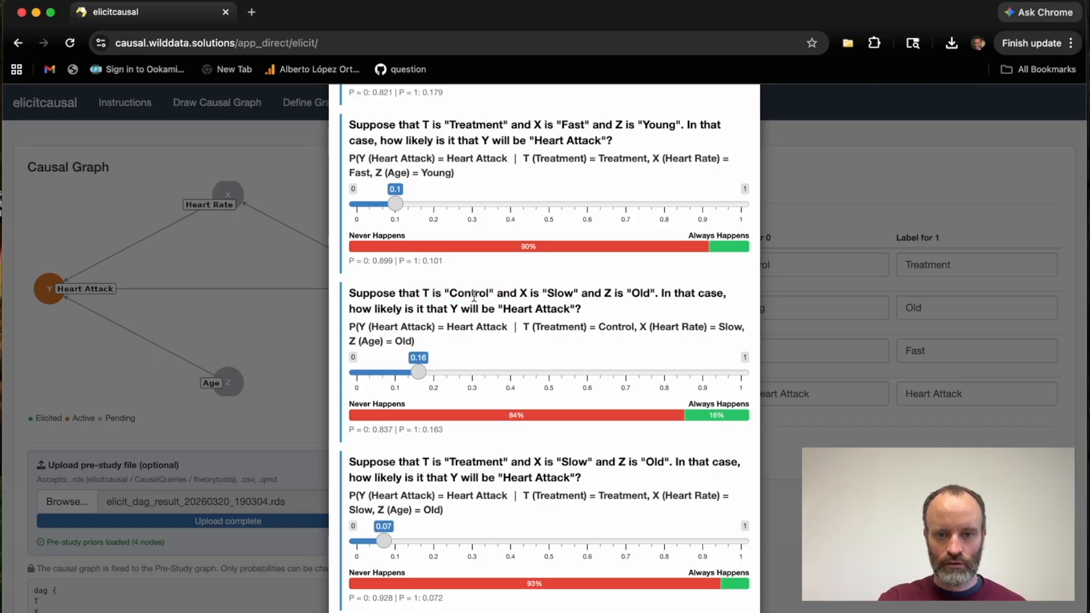
pyautogui.click(522, 294)
pyautogui.moveTo(521, 294); pyautogui.dragTo(654, 292)
pyautogui.click(653, 294)
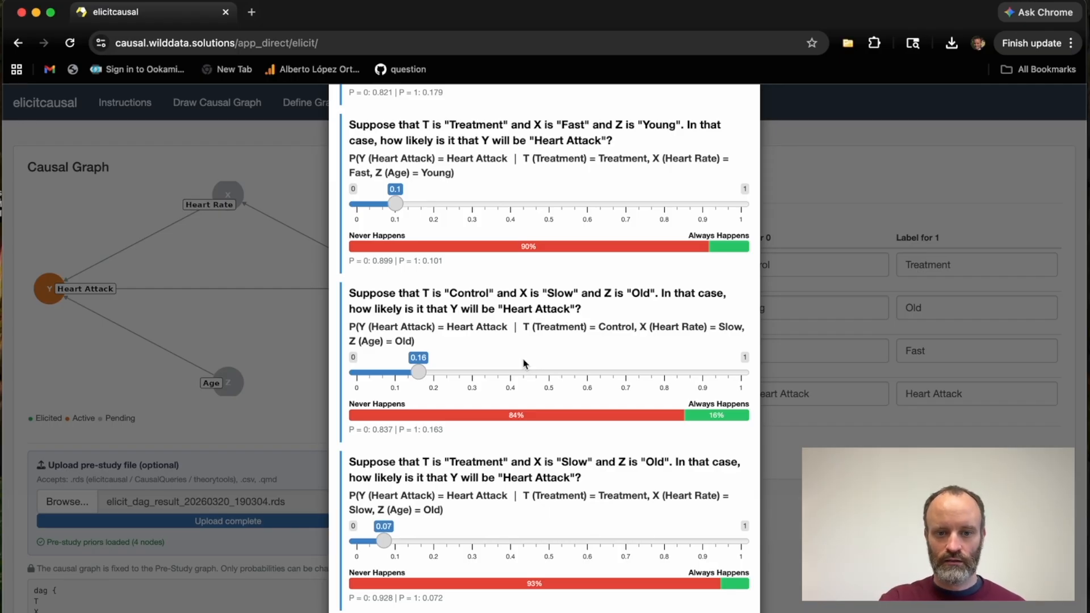
pyautogui.moveTo(421, 374); pyautogui.dragTo(442, 373)
# Compare the coupled Heart Attack probabilities of the other scenarios, focusing on the Treatment, Fast and Young case.
pyautogui.scroll(1, 473, 327)
pyautogui.scroll(5, 473, 326)
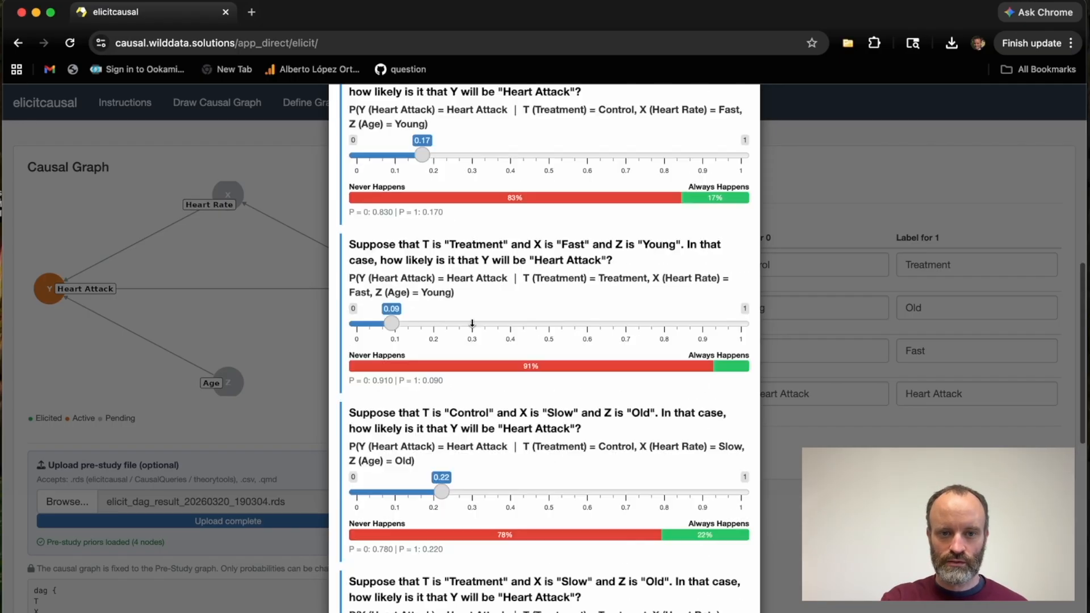
pyautogui.scroll(3, 472, 324)
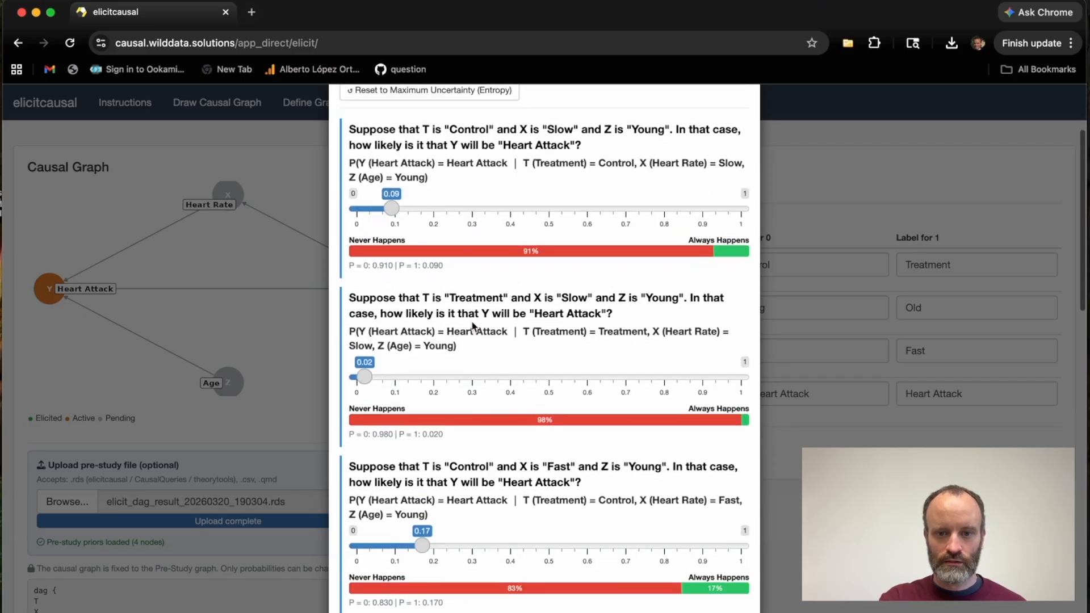
pyautogui.scroll(1, 472, 327)
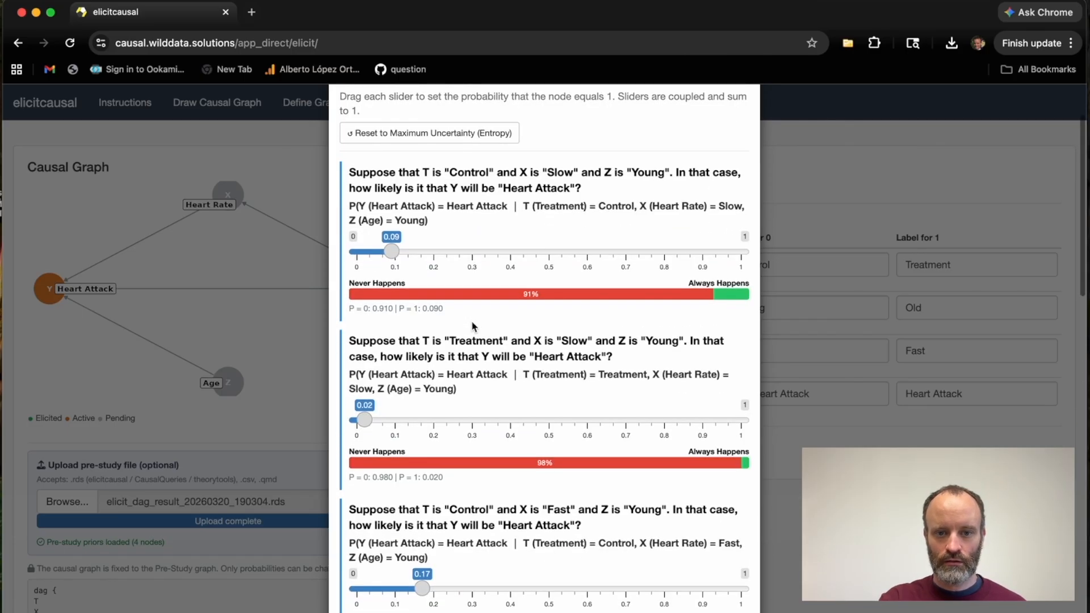
pyautogui.scroll(-1, 472, 326)
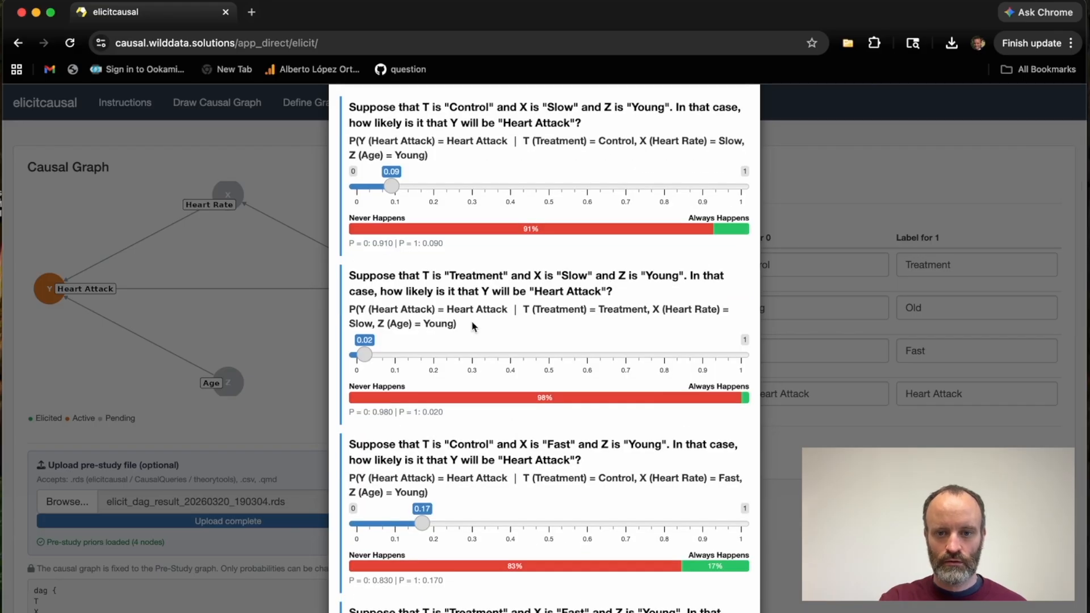
pyautogui.scroll(-5, 472, 326)
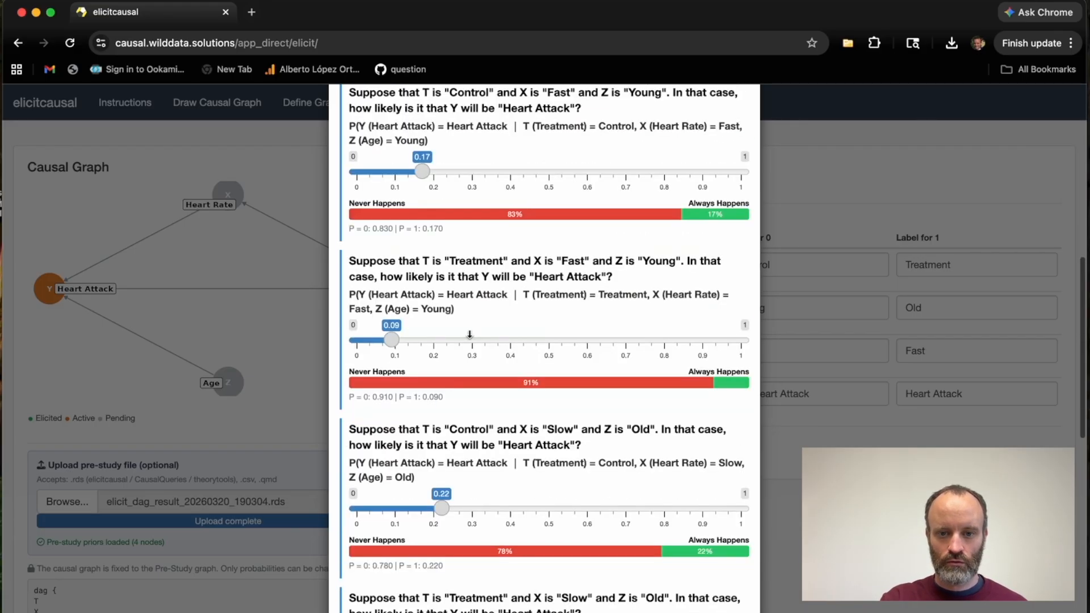
pyautogui.scroll(-2, 511, 248)
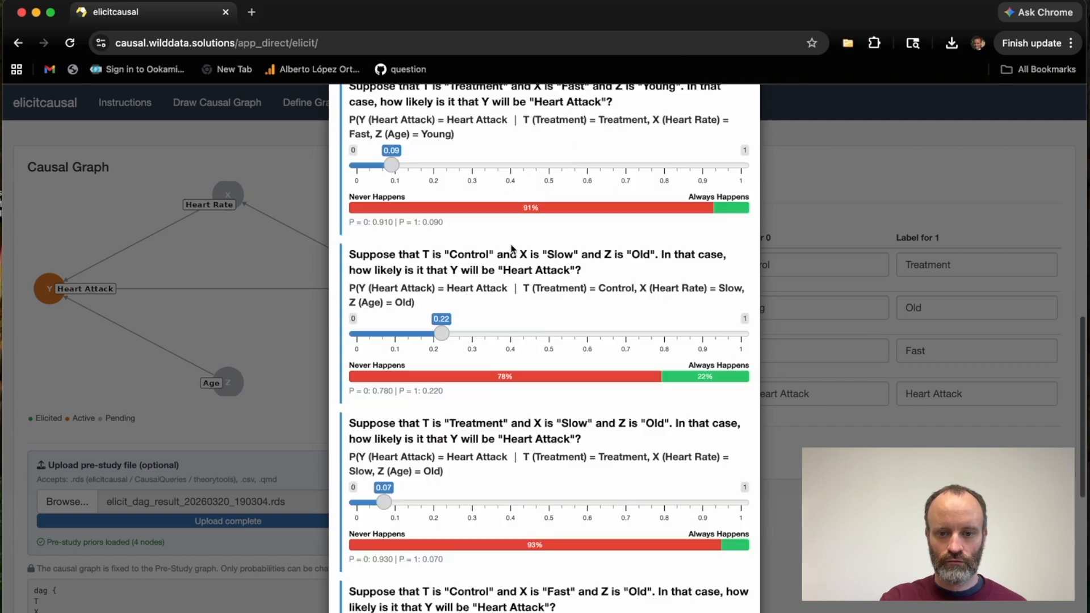
pyautogui.scroll(2, 512, 248)
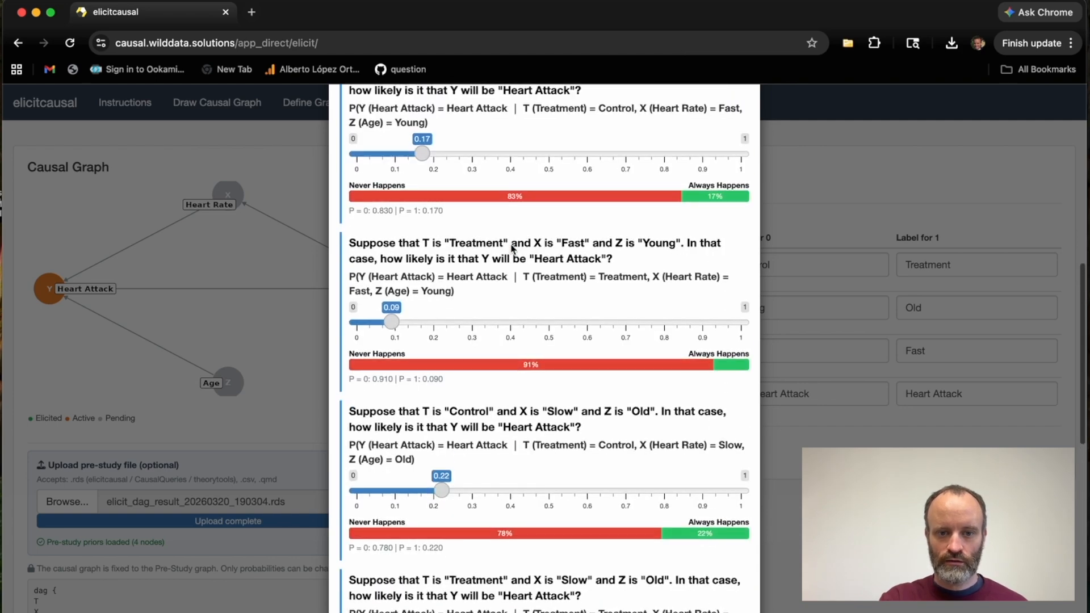
pyautogui.click(567, 243)
pyautogui.doubleClick(567, 243)
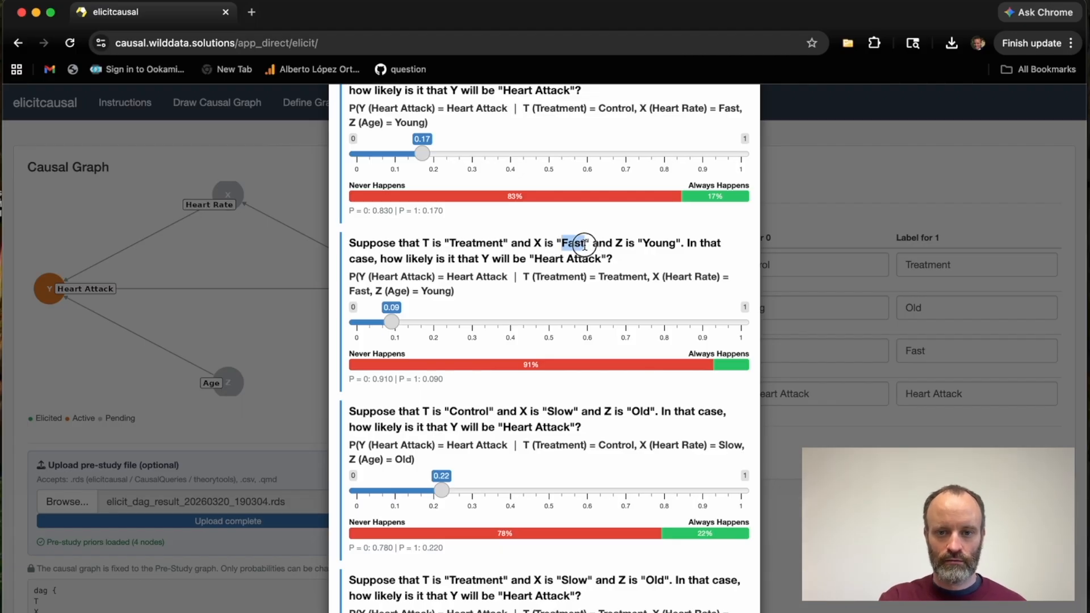
pyautogui.doubleClick(647, 244)
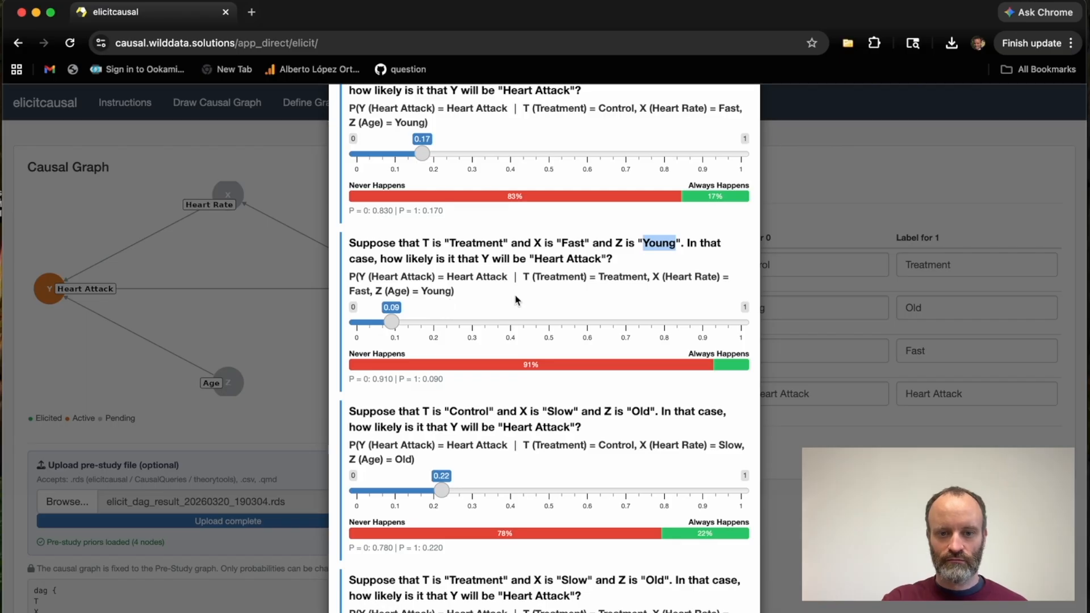
pyautogui.scroll(8, 517, 299)
pyautogui.scroll(-5, 517, 299)
pyautogui.scroll(4, 517, 299)
pyautogui.scroll(-1, 517, 299)
pyautogui.scroll(-15, 515, 298)
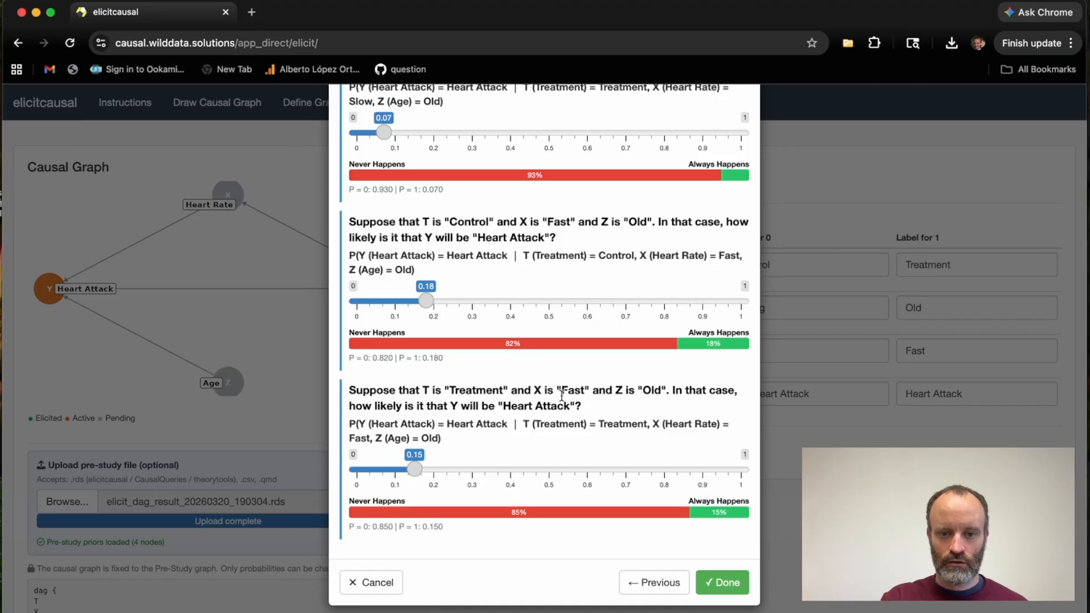
# Set the probability of a Heart Attack to 0.07 for the Treatment, Fast and Old scenario.
pyautogui.moveTo(561, 391); pyautogui.dragTo(583, 391)
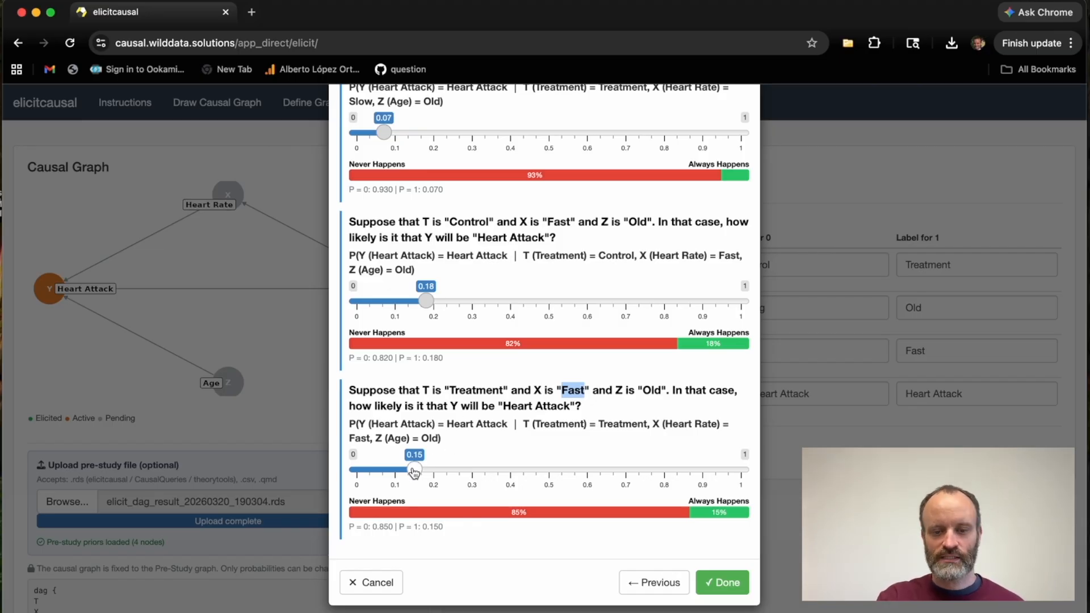
pyautogui.click(573, 401)
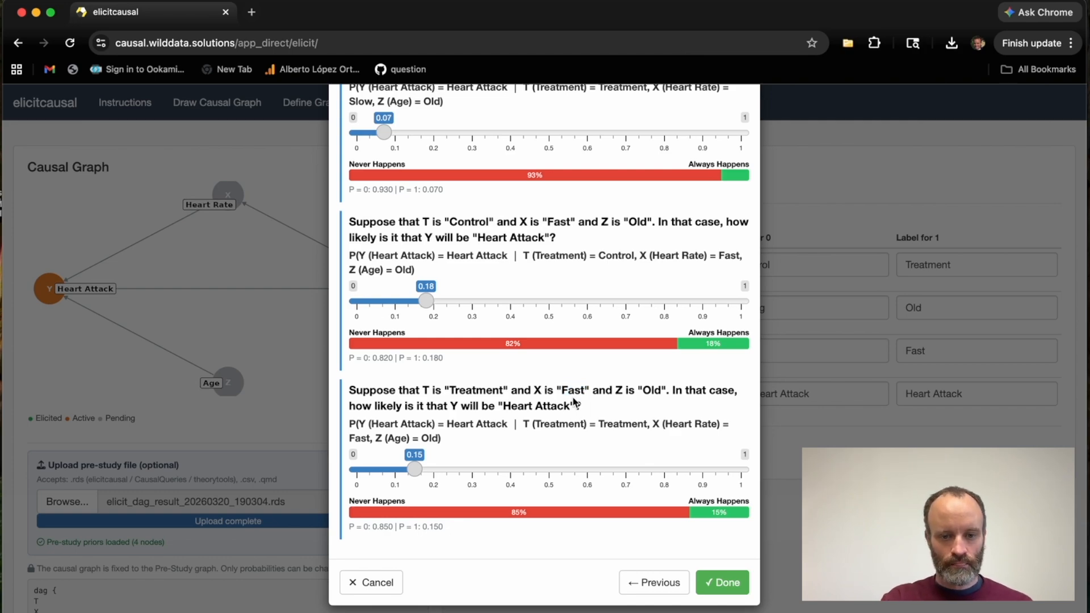
pyautogui.moveTo(413, 471); pyautogui.dragTo(383, 475)
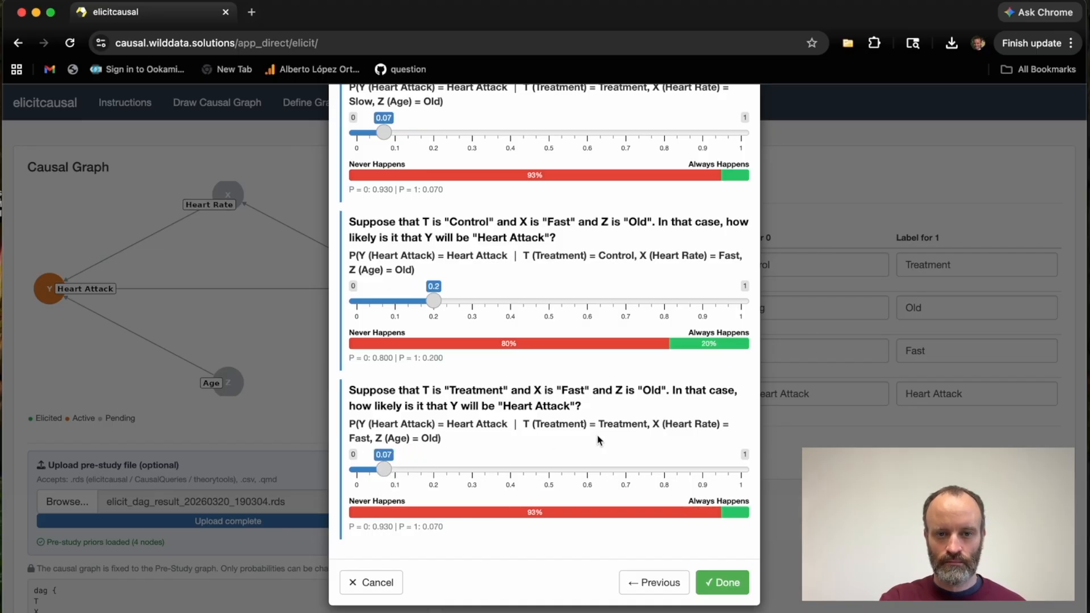
# Review the updated Heart Attack probabilities of all scenarios, ending at the Control, Slow and Young case.
pyautogui.scroll(1, 597, 437)
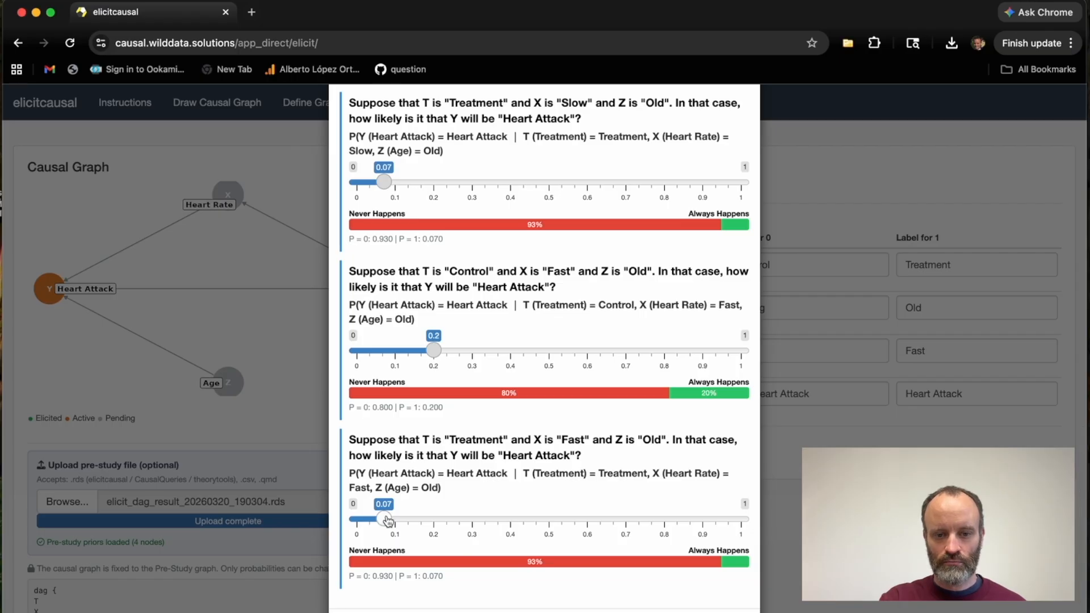
pyautogui.scroll(4, 457, 307)
pyautogui.scroll(7, 458, 307)
pyautogui.scroll(5, 457, 307)
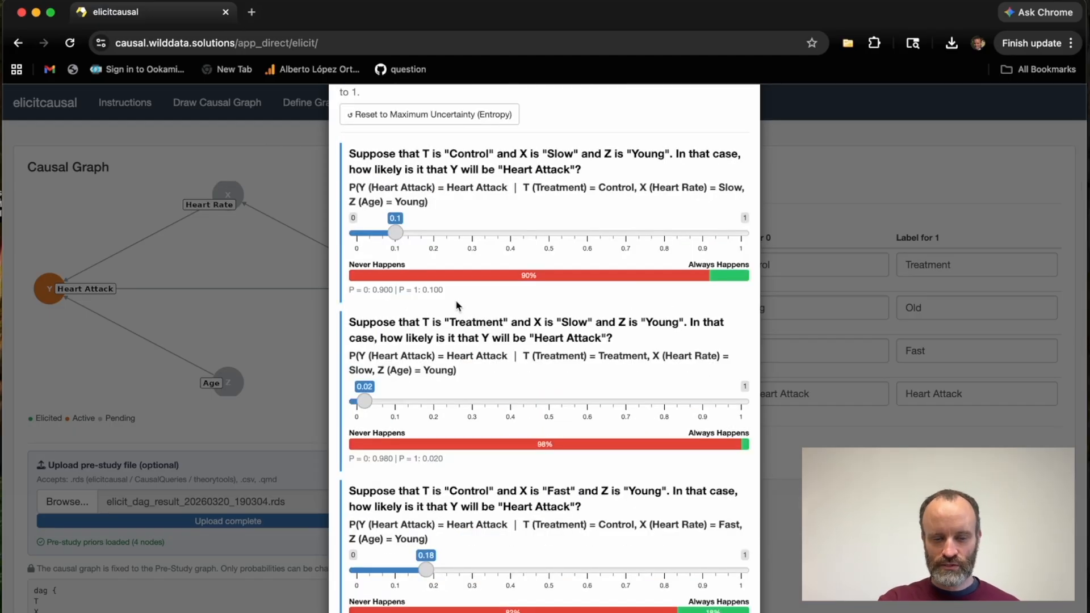
pyautogui.scroll(-12, 458, 306)
pyautogui.scroll(-4, 456, 301)
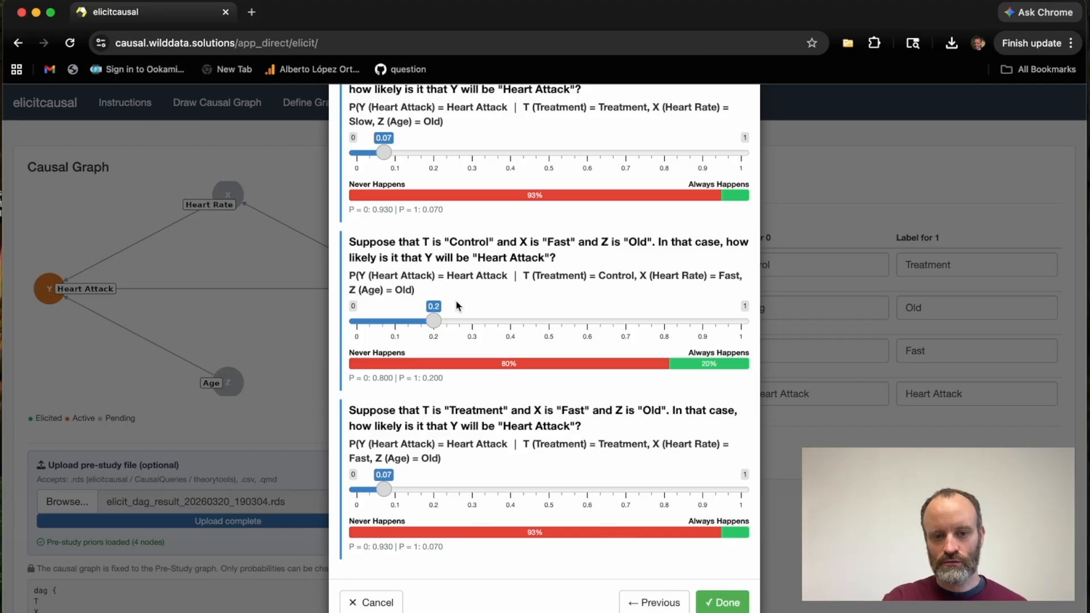
pyautogui.scroll(20, 458, 307)
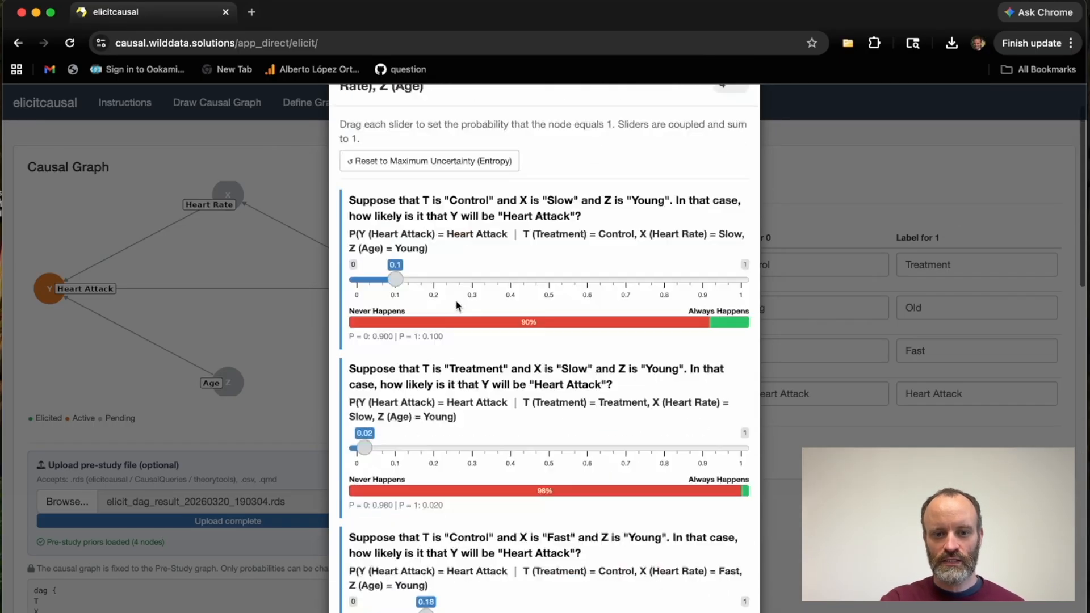
pyautogui.scroll(2, 457, 306)
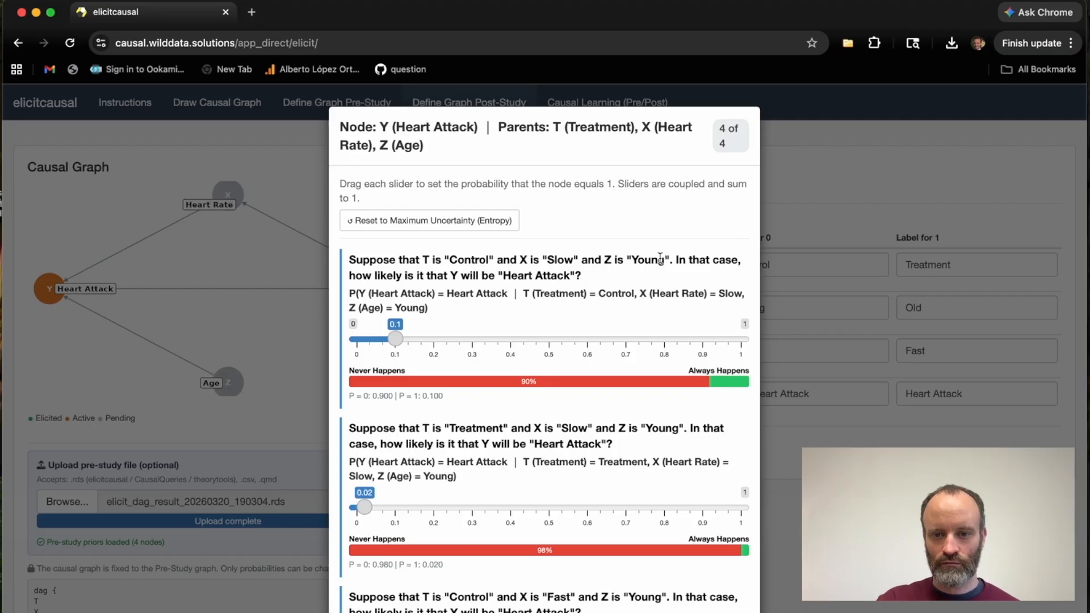
pyautogui.moveTo(670, 260); pyautogui.dragTo(442, 260)
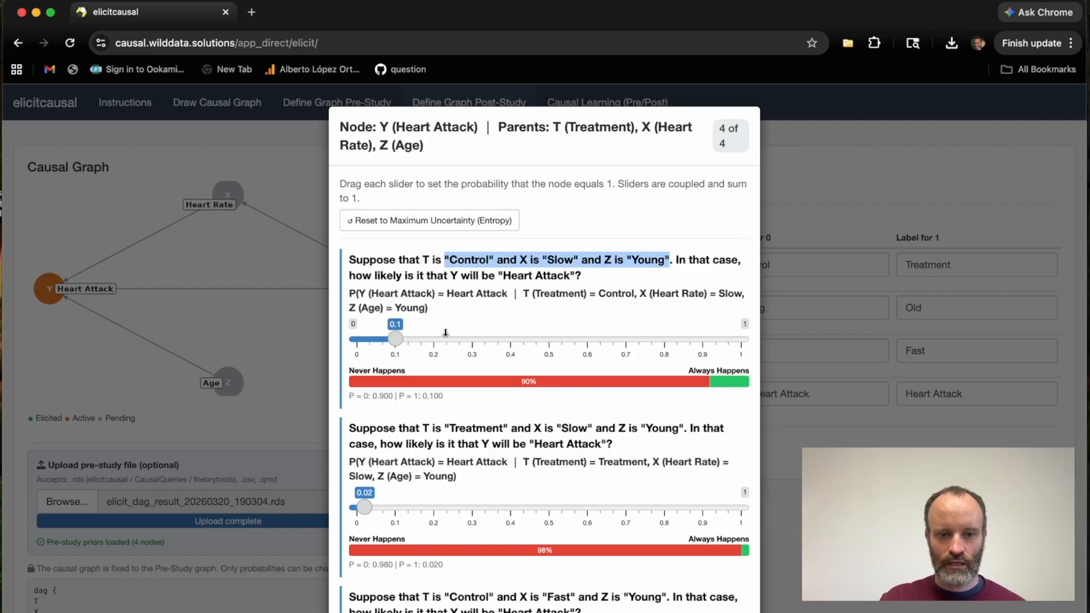
# Finish the post-study elicitation and check the conditional probability tables for all four nodes.
pyautogui.scroll(-4, 420, 531)
pyautogui.scroll(-15, 420, 531)
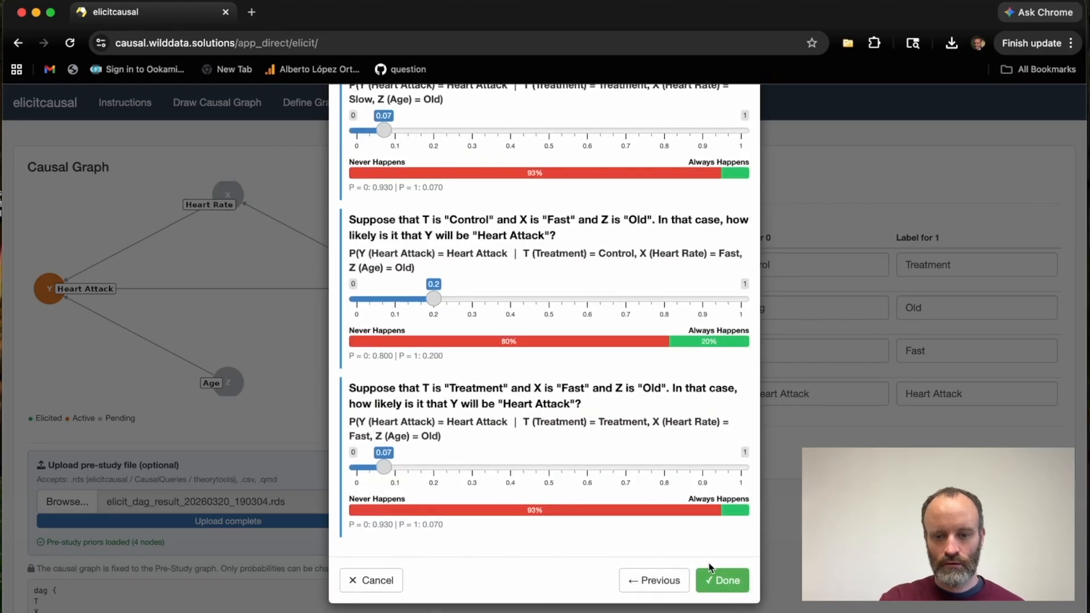
pyautogui.click(713, 579)
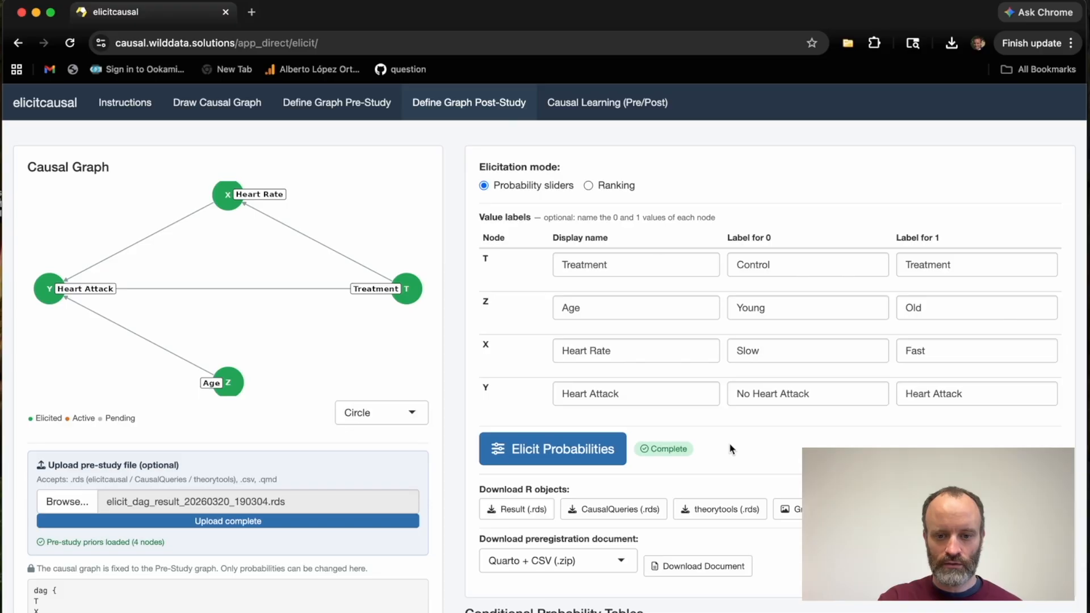
pyautogui.scroll(-3, 731, 449)
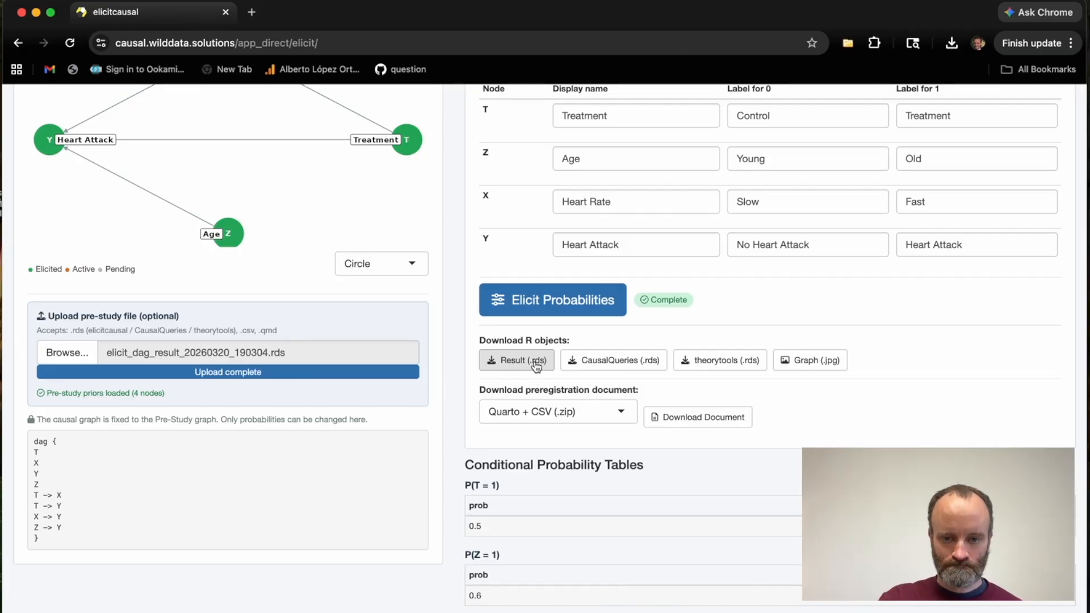
pyautogui.scroll(-5, 560, 501)
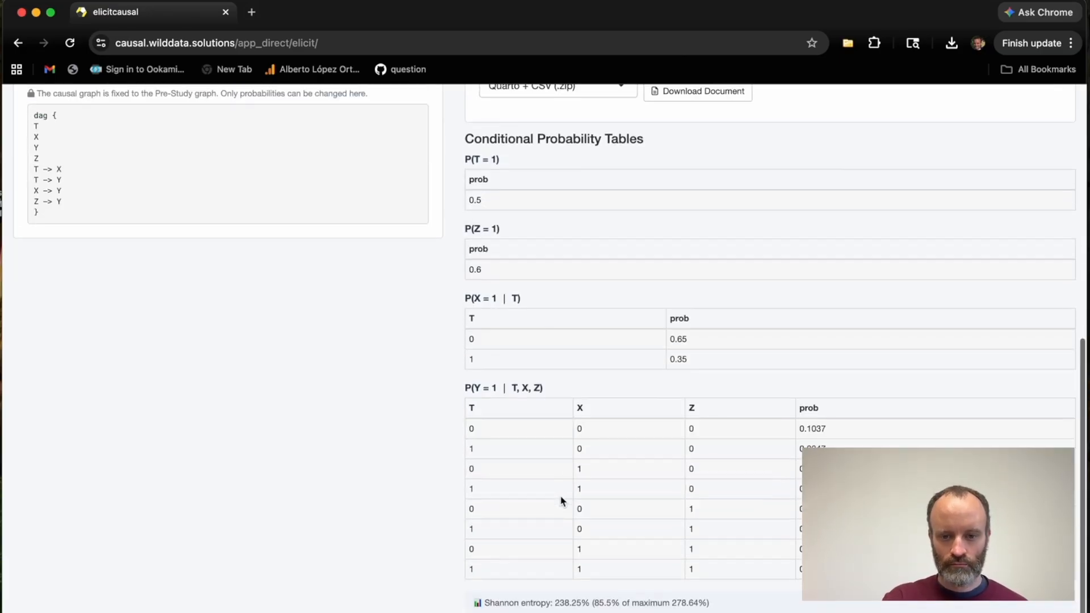
pyautogui.scroll(8, 570, 391)
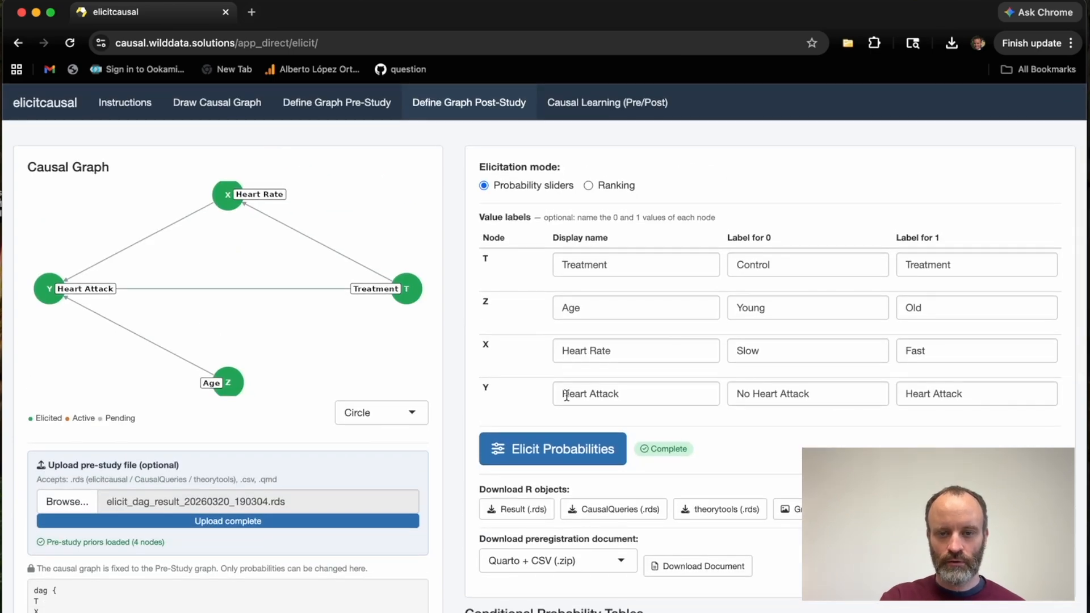
# Open the pre/post causal learning comparison and examine the pre-study entropy in the node-level table.
pyautogui.click(590, 106)
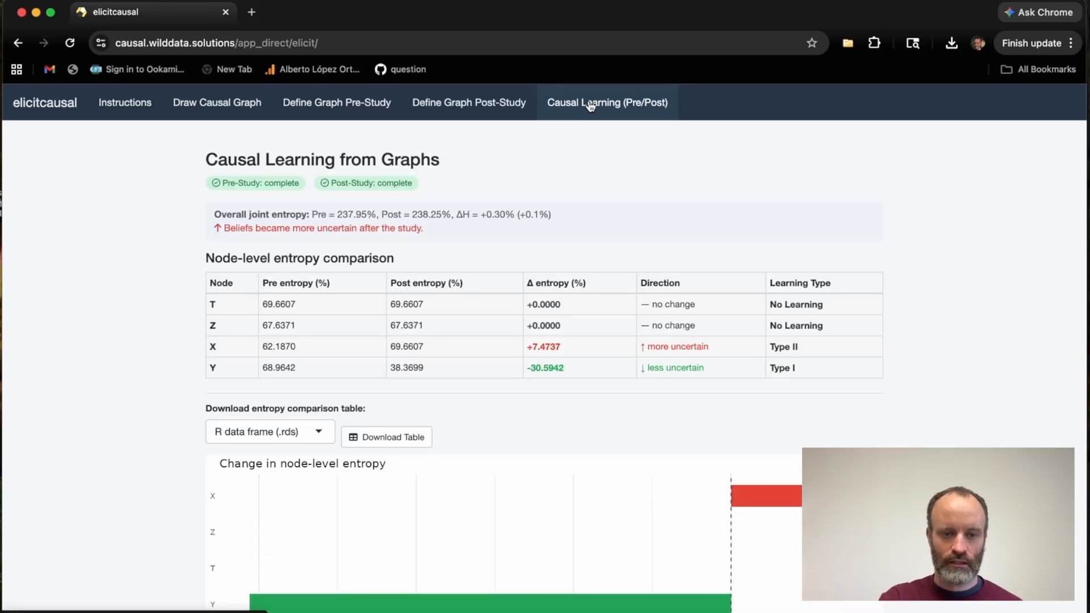
pyautogui.moveTo(280, 281); pyautogui.dragTo(309, 281)
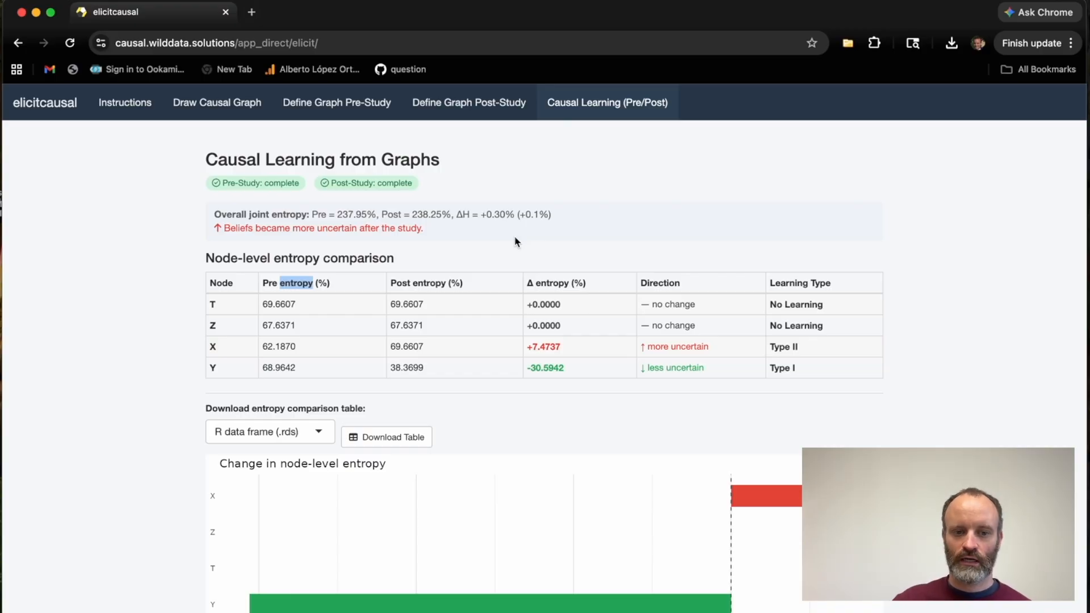
# Examine the overall joint entropy summary, comparing the pre-study and post-study values and their difference.
pyautogui.click(286, 211)
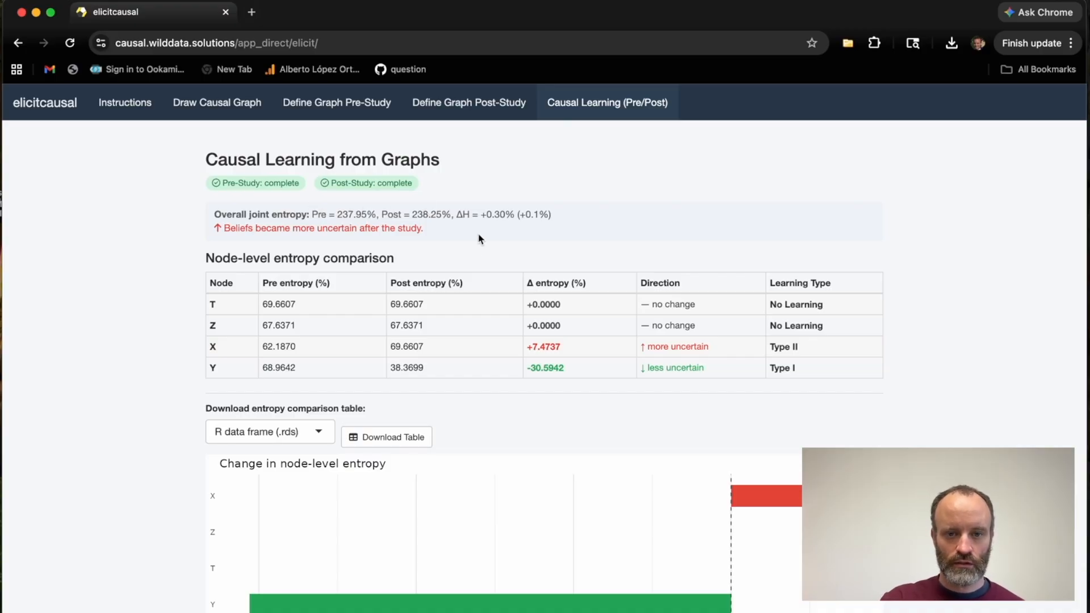
pyautogui.moveTo(312, 214); pyautogui.dragTo(554, 219)
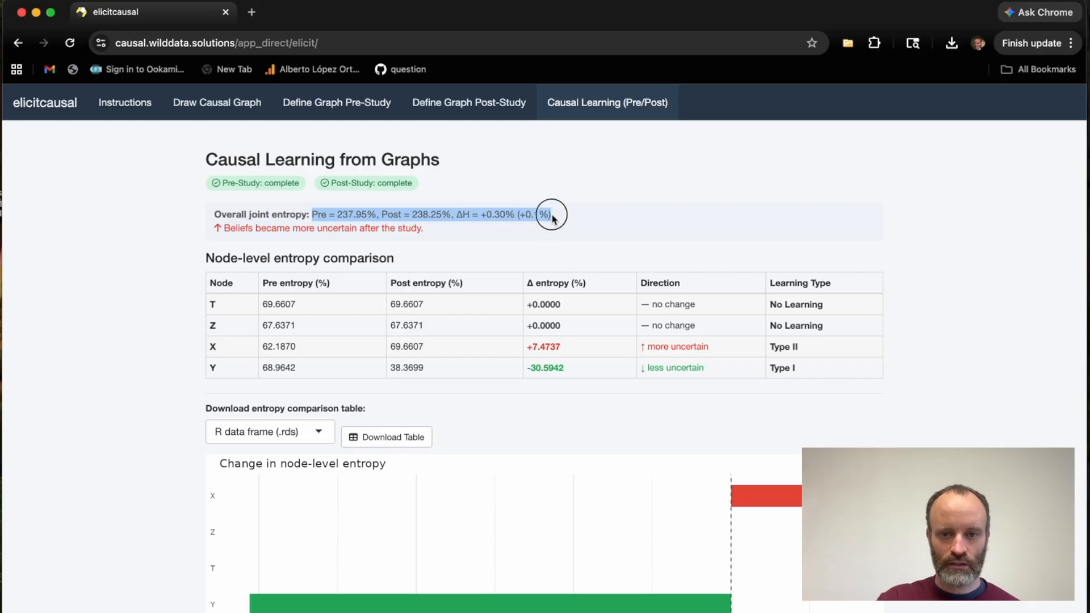
pyautogui.click(553, 219)
pyautogui.moveTo(335, 210); pyautogui.dragTo(312, 210)
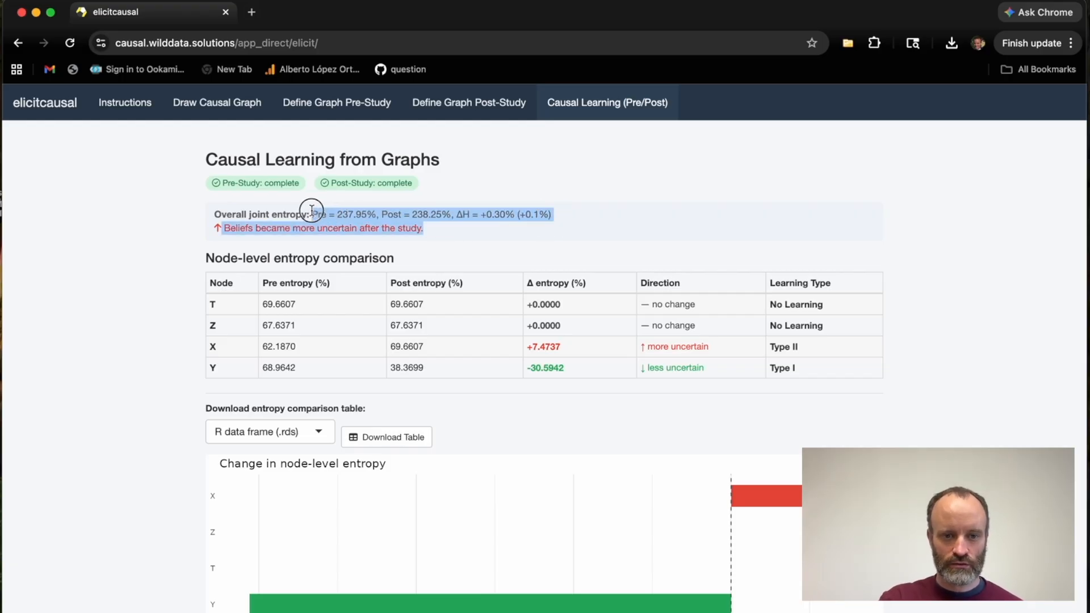
pyautogui.click(420, 209)
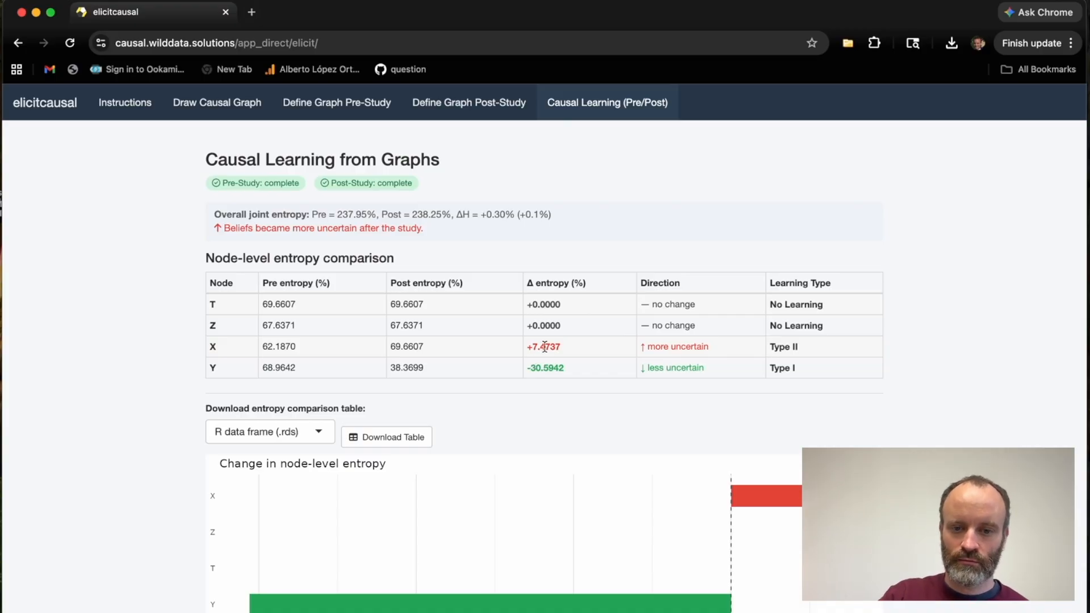
# Examine the entropy change of node X and of node Y in the node-level comparison table.
pyautogui.moveTo(562, 347); pyautogui.dragTo(527, 345)
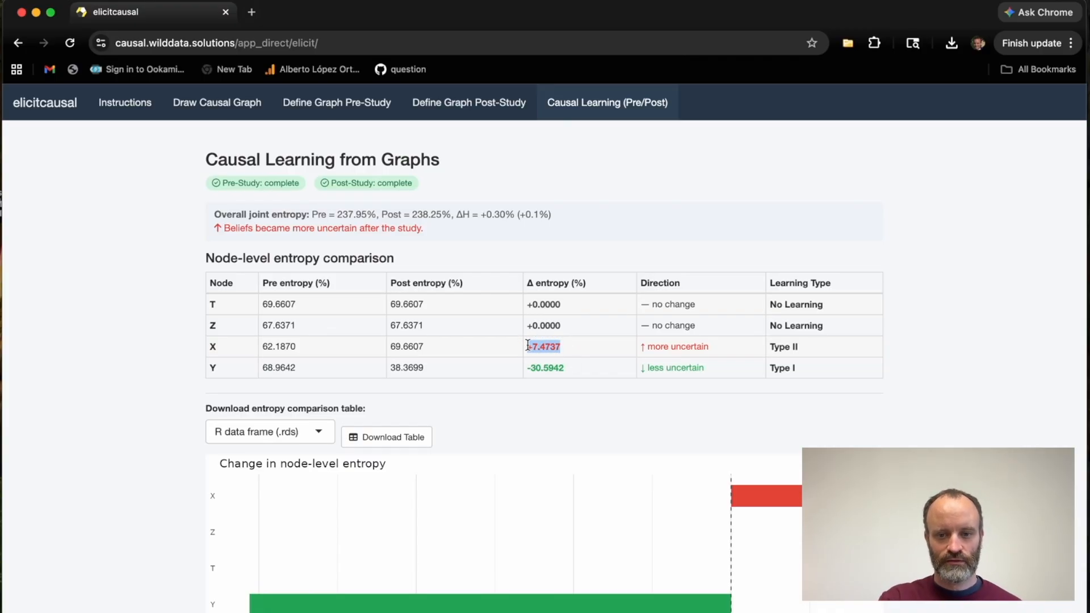
pyautogui.click(571, 357)
pyautogui.moveTo(563, 347); pyautogui.dragTo(528, 346)
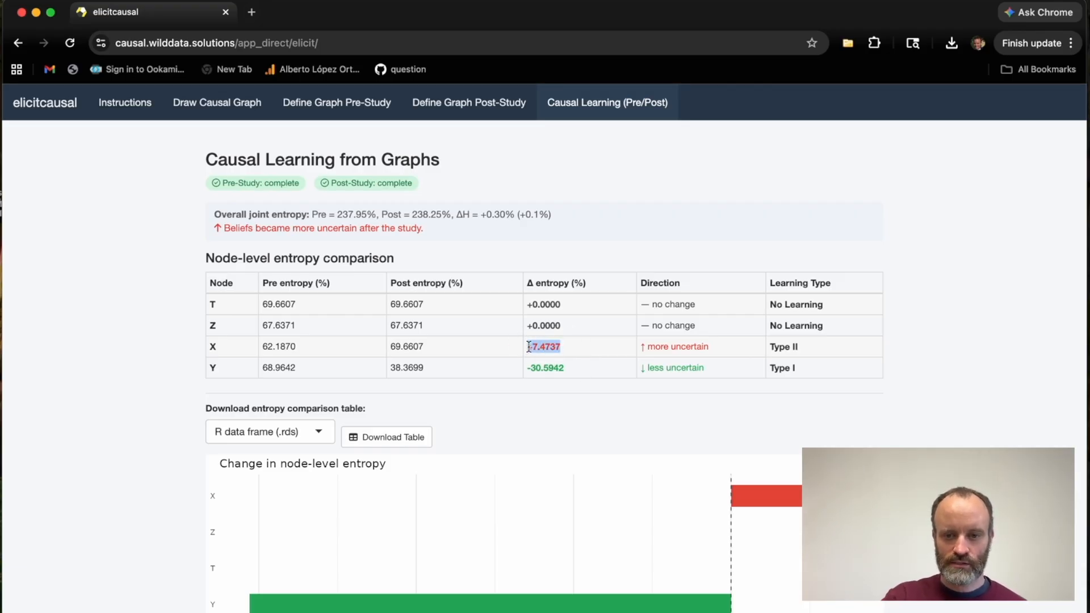
pyautogui.click(528, 346)
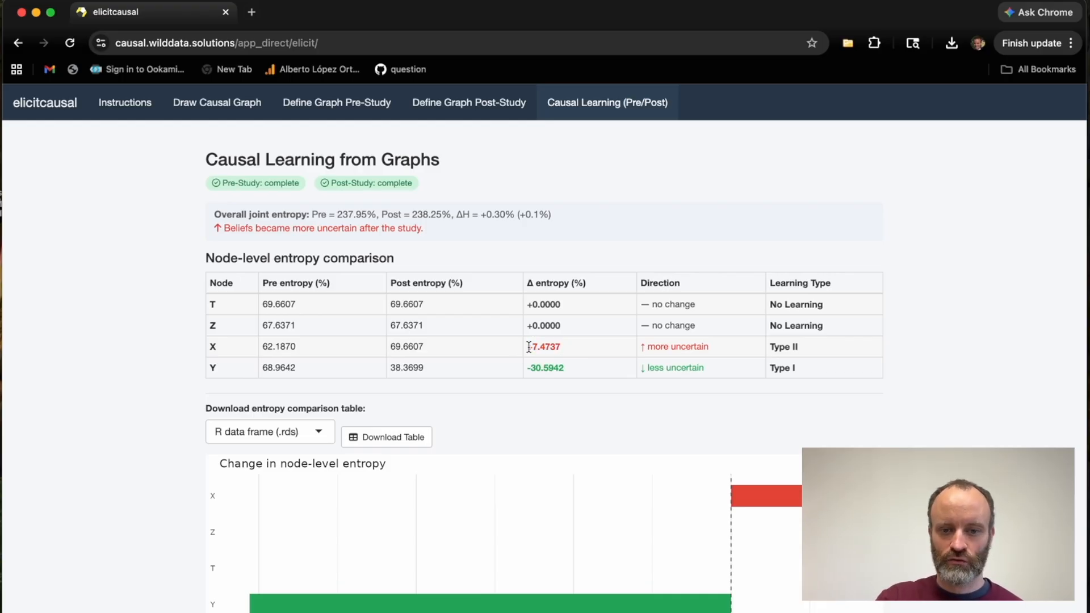
pyautogui.moveTo(568, 368); pyautogui.dragTo(528, 367)
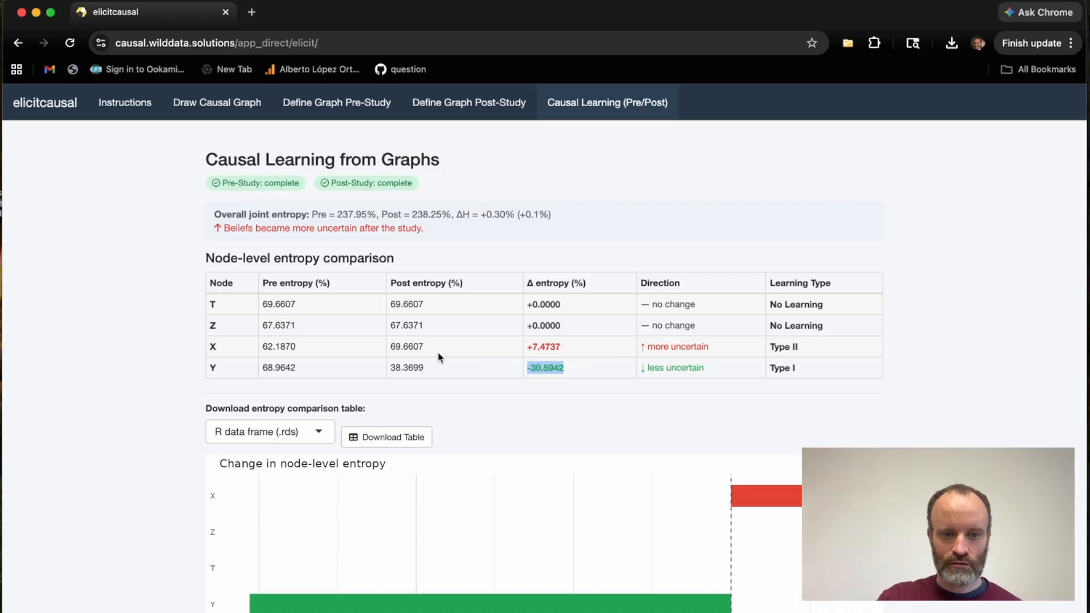
pyautogui.doubleClick(212, 368)
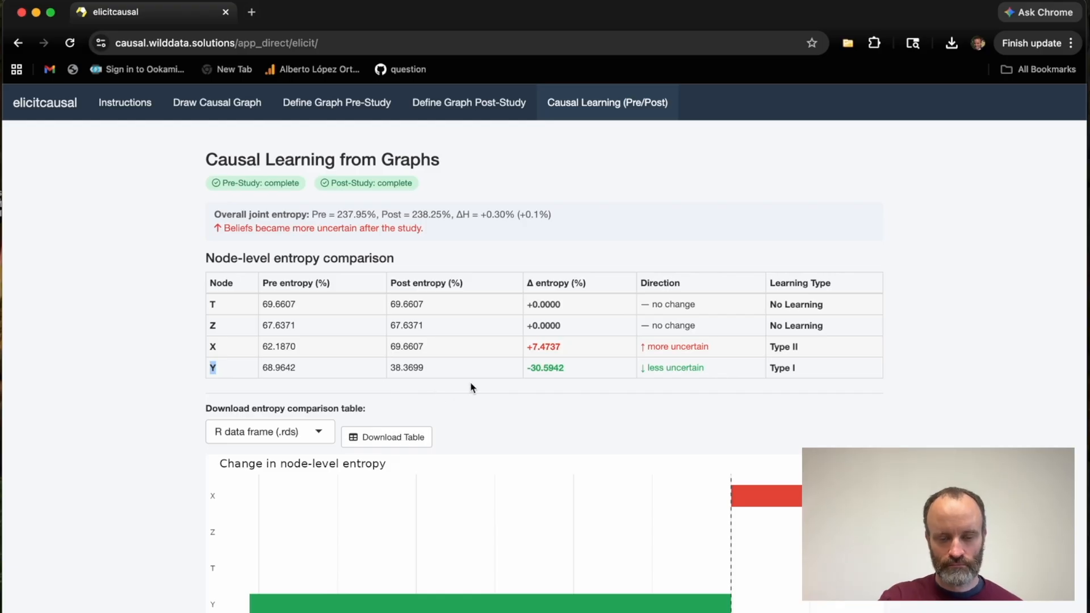
pyautogui.click(480, 369)
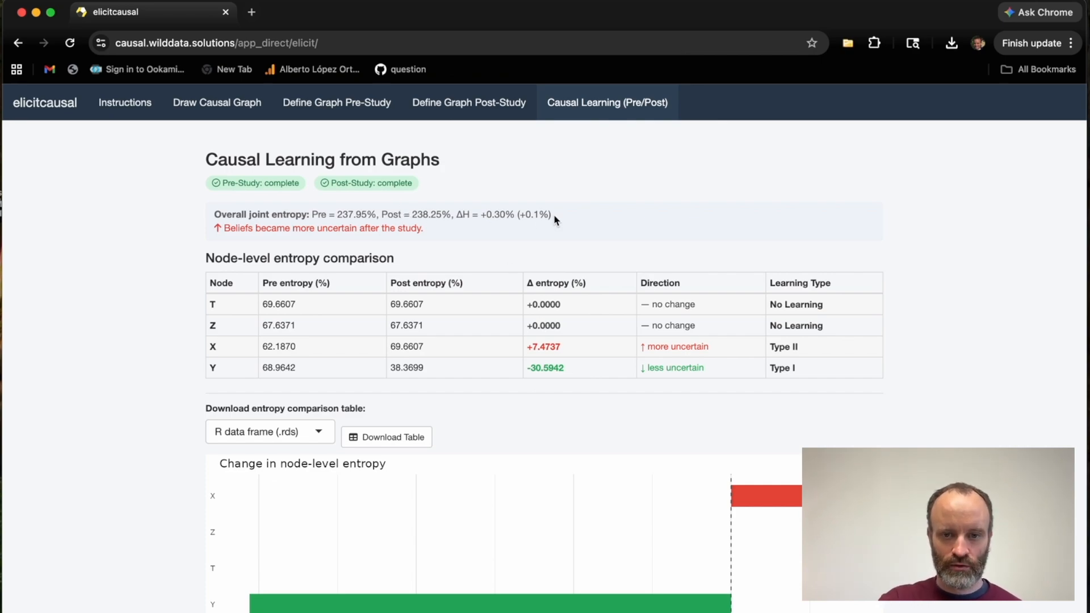
# Compare the overall joint entropy change with node X's entropy change in the table and the node-level chart.
pyautogui.moveTo(554, 215); pyautogui.dragTo(311, 214)
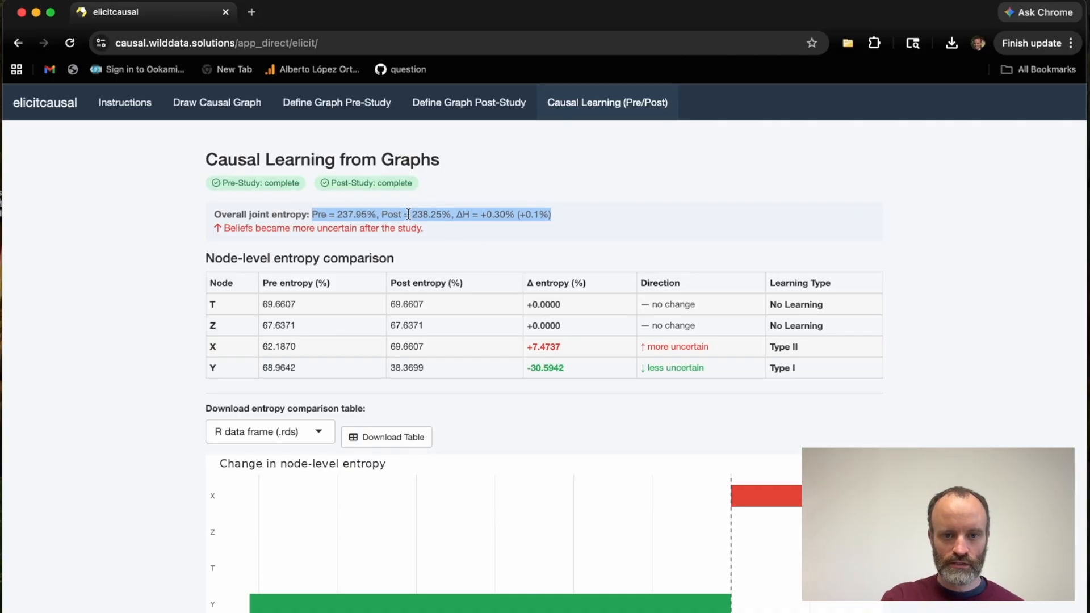
pyautogui.click(587, 360)
pyautogui.moveTo(526, 369); pyautogui.dragTo(529, 344)
pyautogui.click(562, 346)
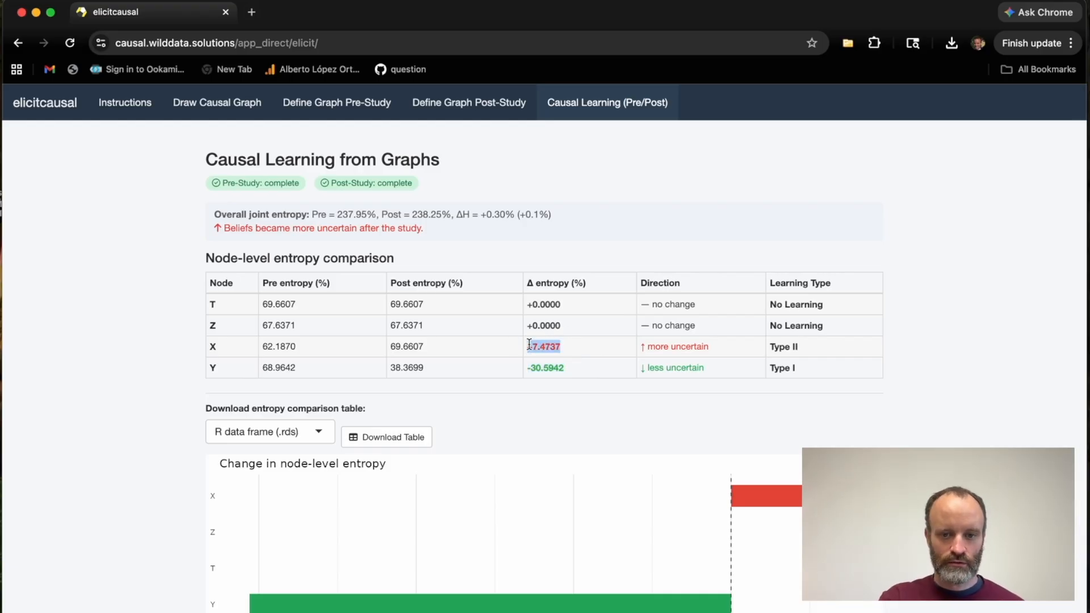
pyautogui.scroll(-3, 529, 344)
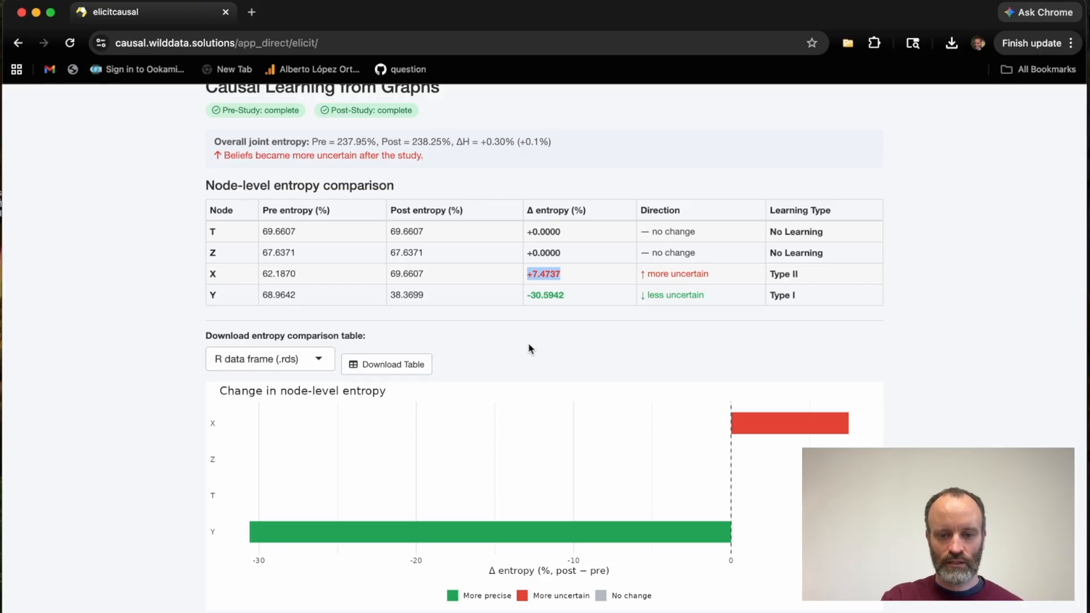
pyautogui.scroll(3, 530, 349)
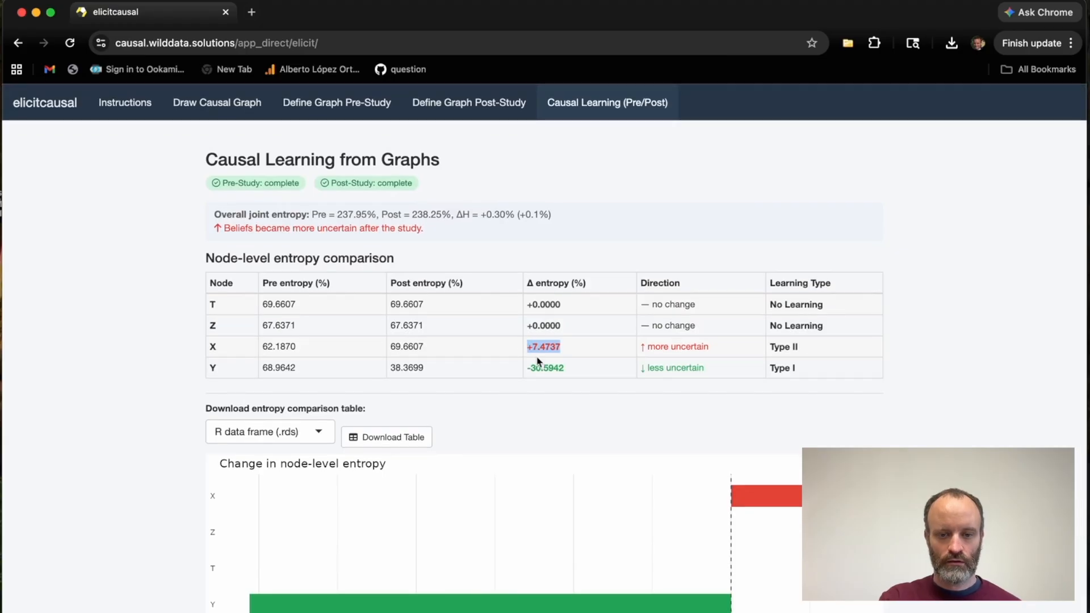
pyautogui.click(538, 361)
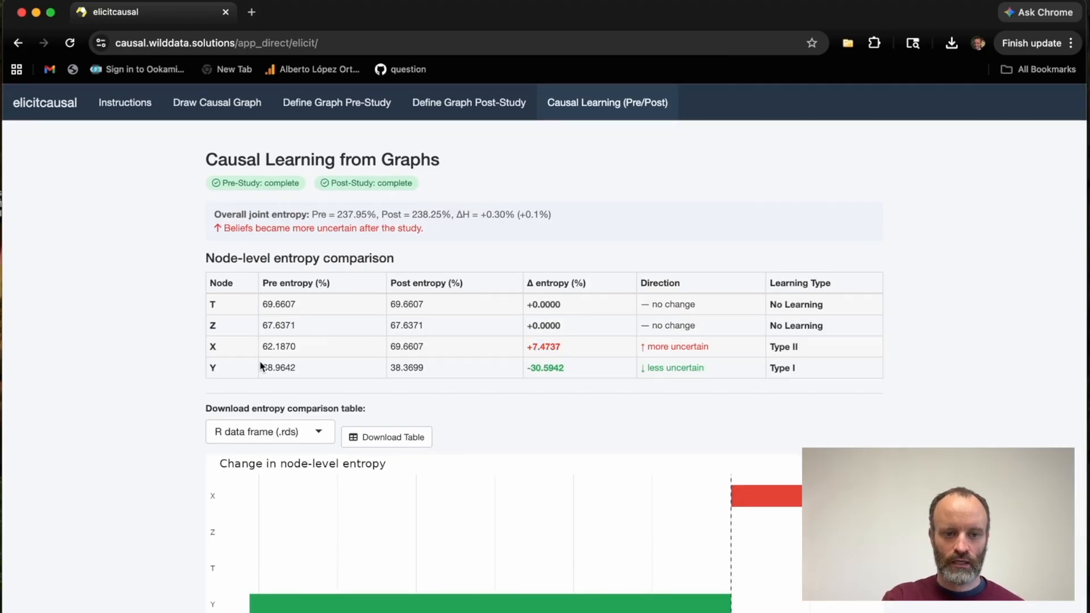
# Compare the rows of nodes X and Y in the node-level table, contrasting their entropy changes.
pyautogui.moveTo(211, 368); pyautogui.dragTo(570, 370)
pyautogui.click(570, 370)
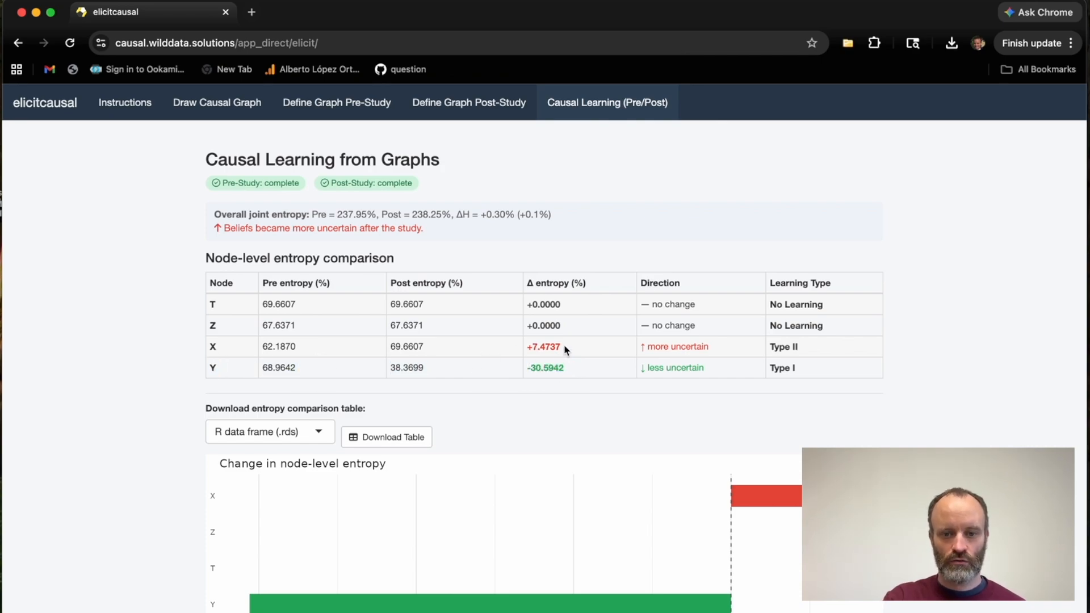
pyautogui.tripleClick(531, 346)
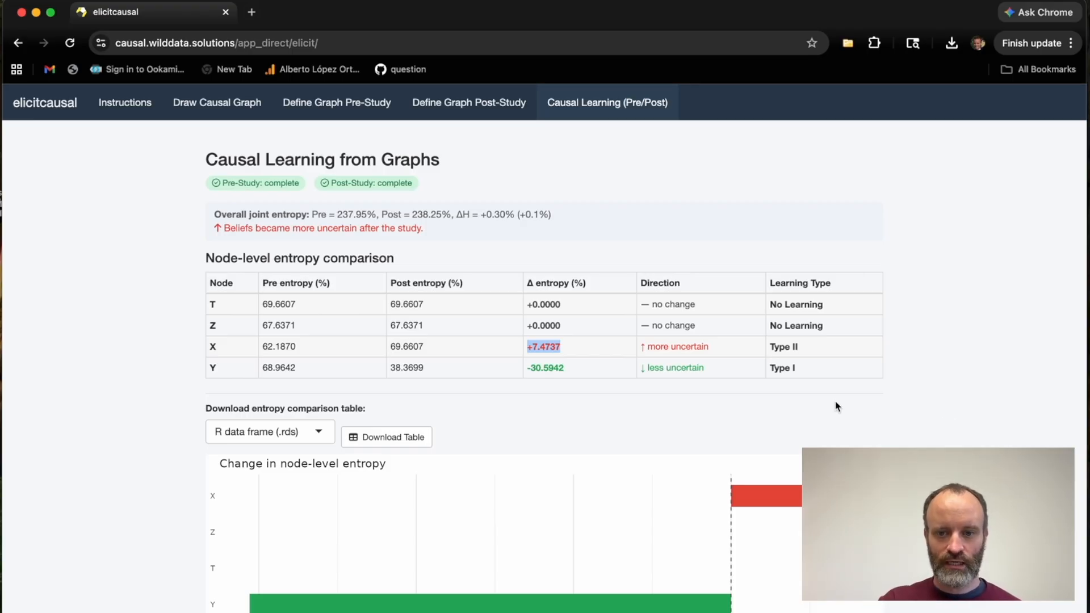
pyautogui.click(325, 351)
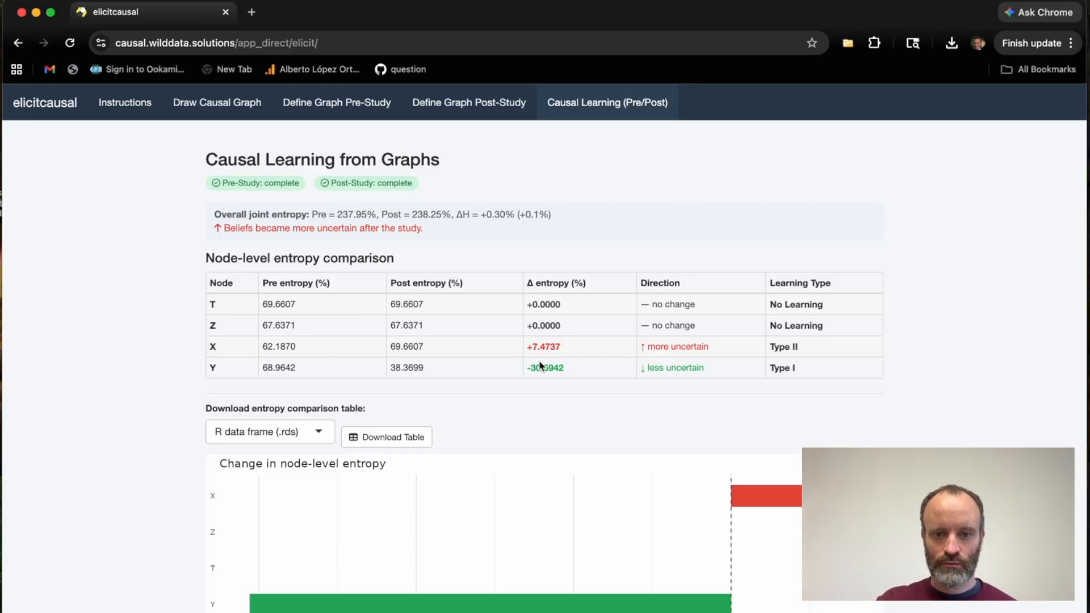
pyautogui.moveTo(566, 350); pyautogui.dragTo(526, 372)
pyautogui.click(887, 429)
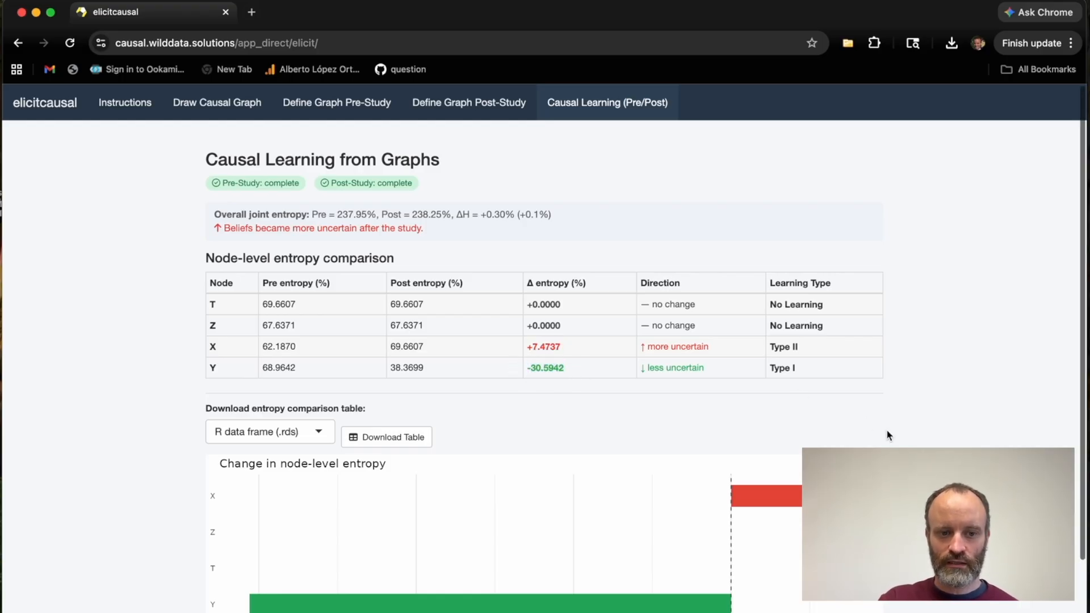
pyautogui.moveTo(208, 346)
pyautogui.mouseDown()
pyautogui.moveTo(444, 362)
pyautogui.moveTo(554, 348)
pyautogui.moveTo(808, 349)
pyautogui.moveTo(795, 367)
pyautogui.moveTo(210, 368)
pyautogui.mouseUp()
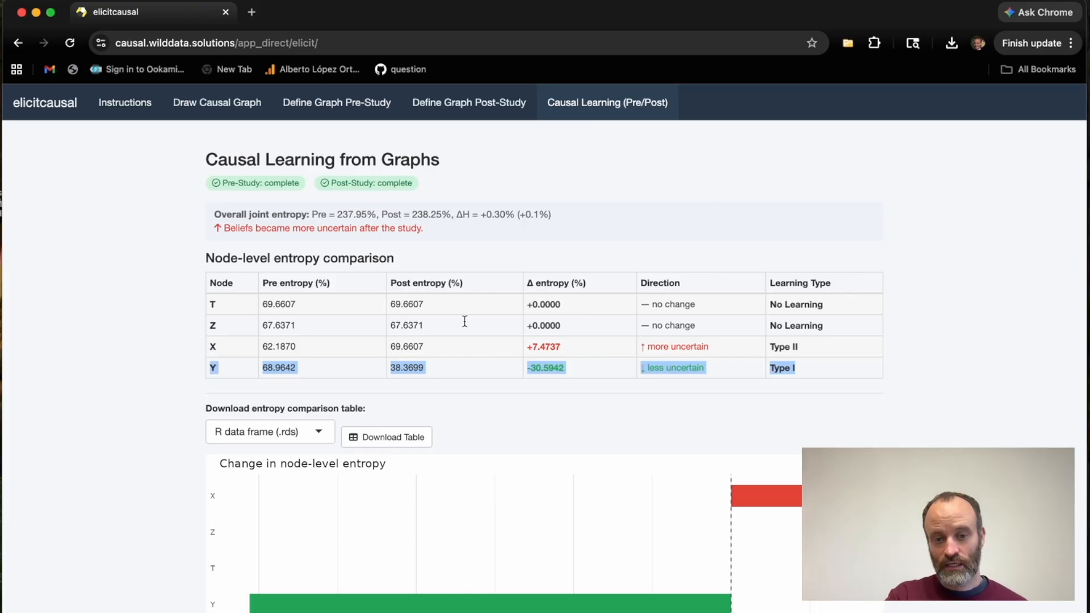
pyautogui.click(628, 397)
# Check the chart of node-level entropy change against the overall joint entropy summary.
pyautogui.scroll(-3, 628, 398)
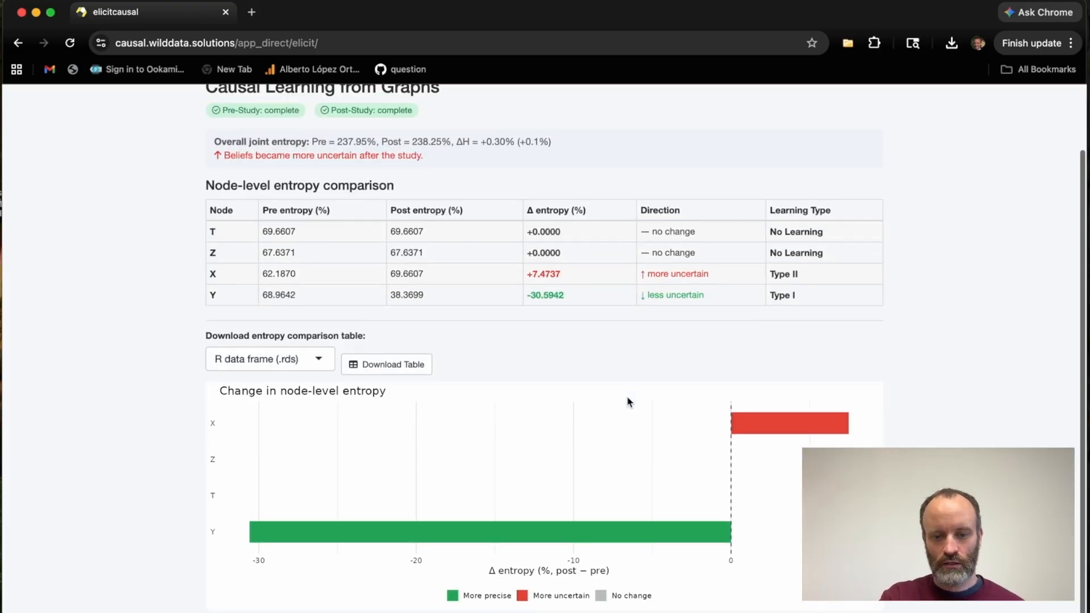
pyautogui.scroll(3, 627, 402)
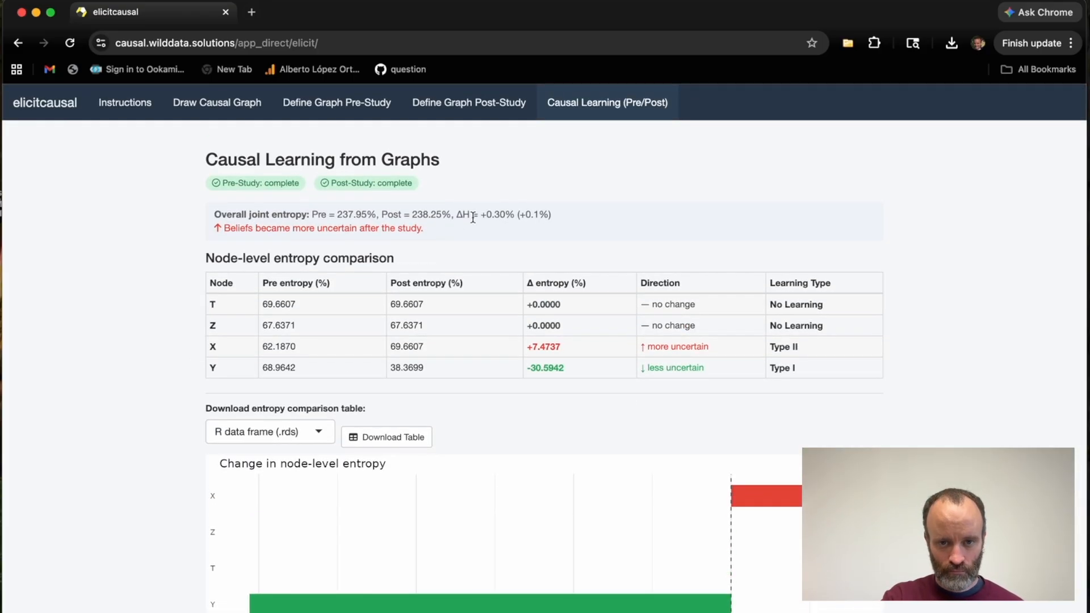
pyautogui.moveTo(562, 216); pyautogui.dragTo(341, 214)
pyautogui.click(215, 214)
pyautogui.click(341, 214)
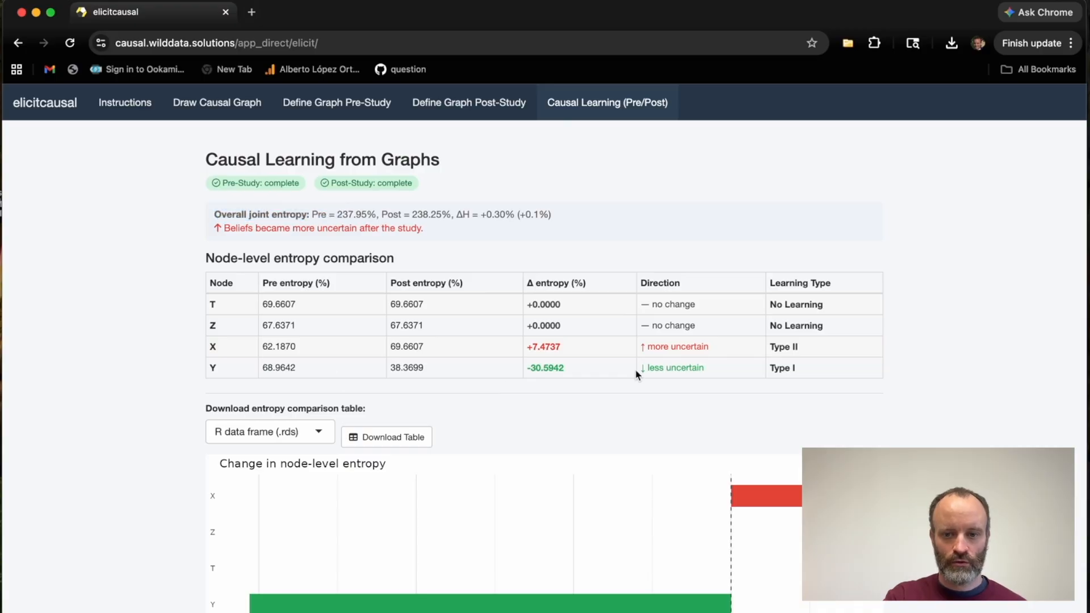